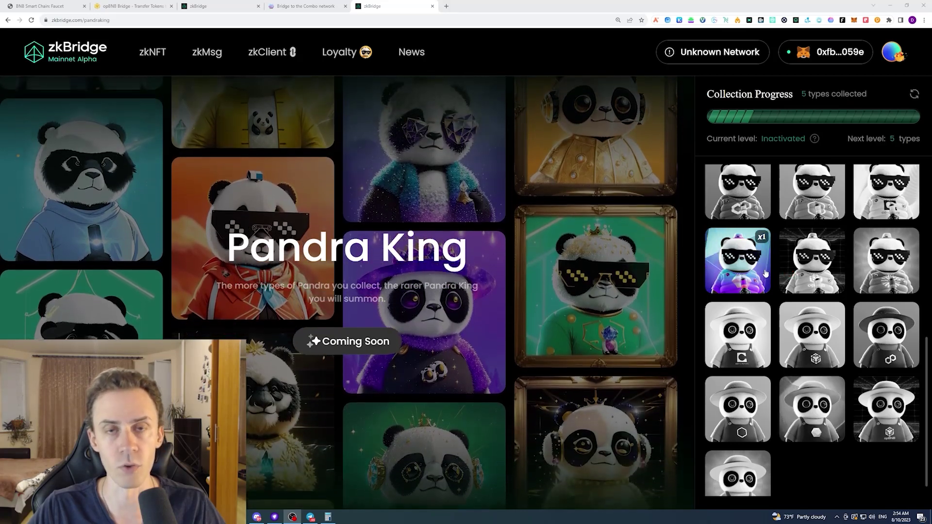
# - Show the Pandra King level-tier tooltip, from 10–14 Uncommon up to 25+ Legendary
pyautogui.moveTo(815, 140)
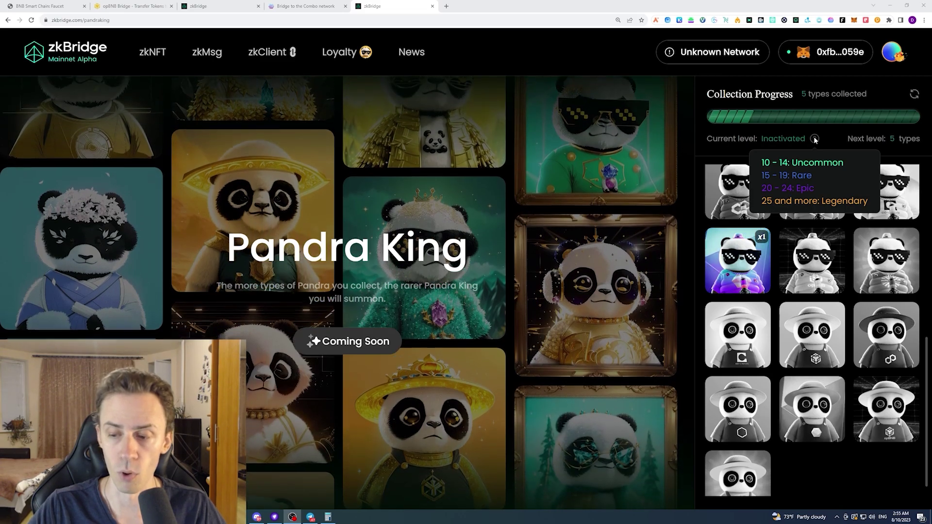
# - Scroll through the Pandra King Collection Progress grid
pyautogui.scroll(4, 811, 380)
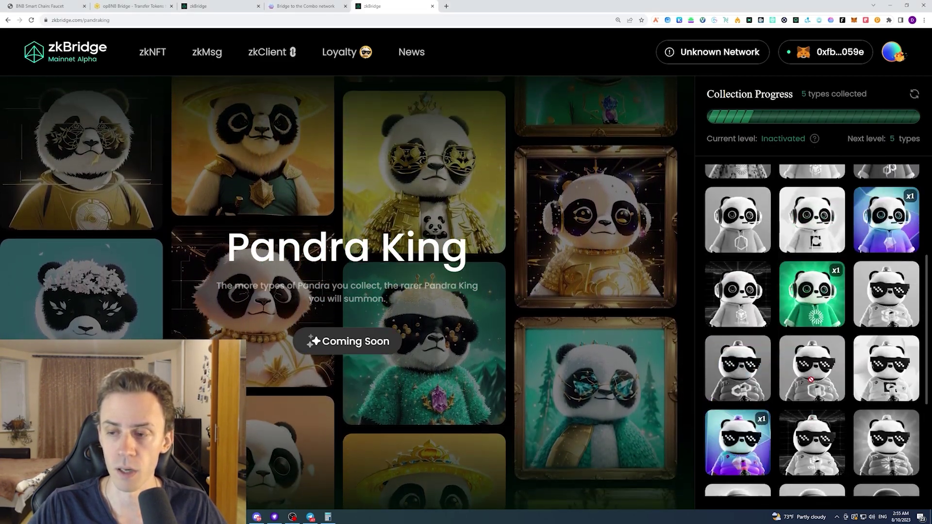
pyautogui.scroll(-5, 808, 412)
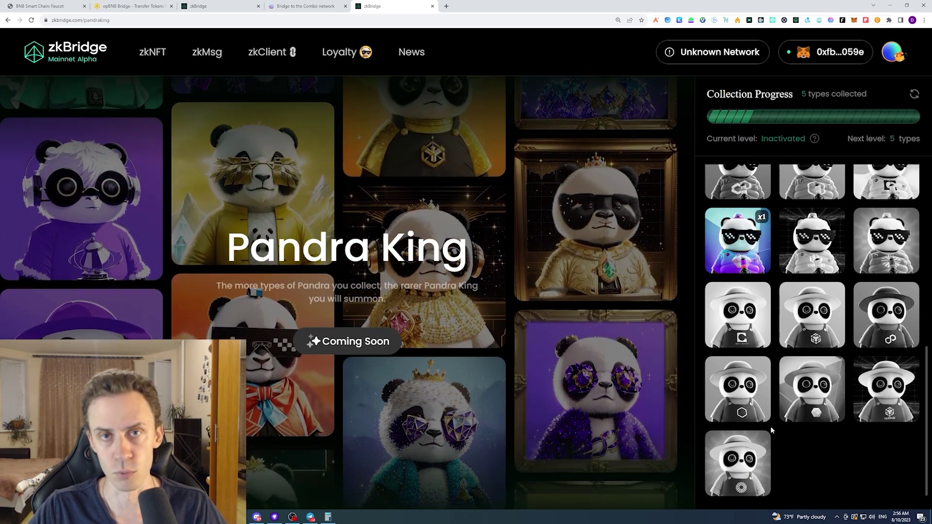
pyautogui.scroll(10, 770, 426)
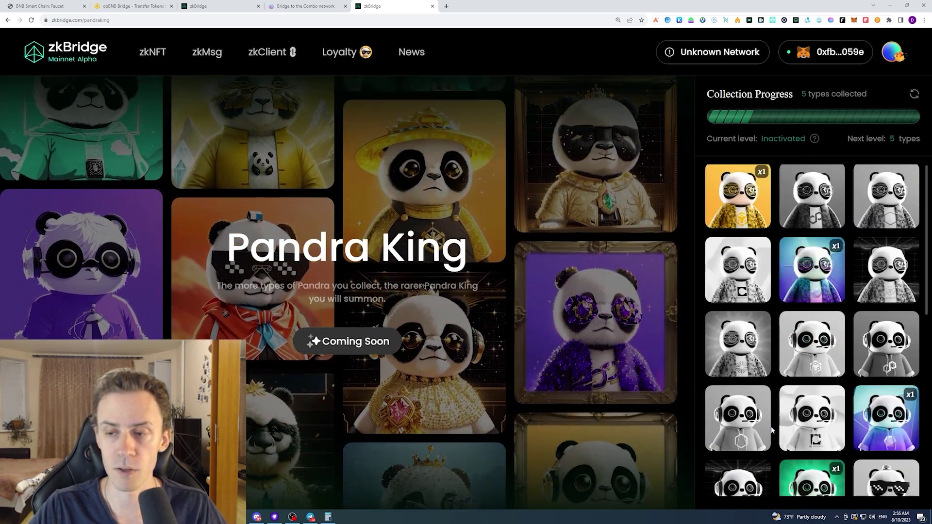
pyautogui.scroll(-10, 771, 426)
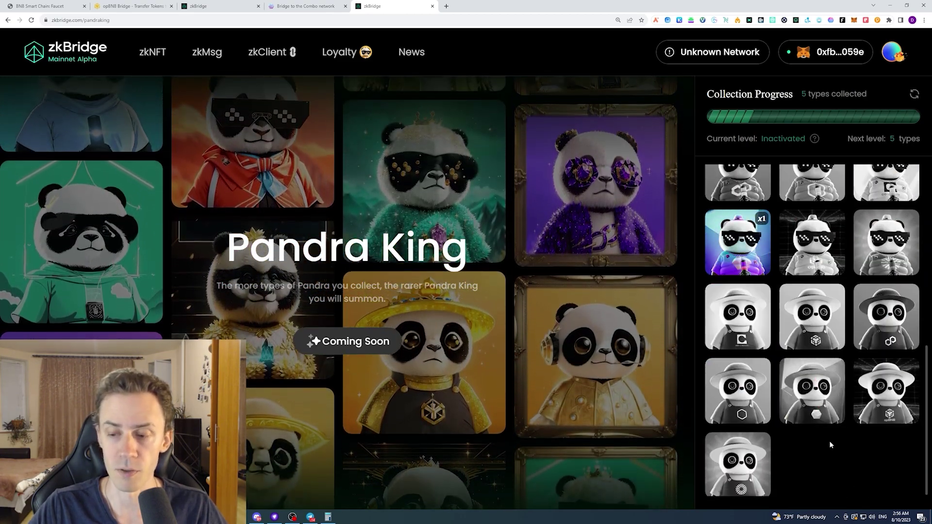
pyautogui.scroll(10, 821, 445)
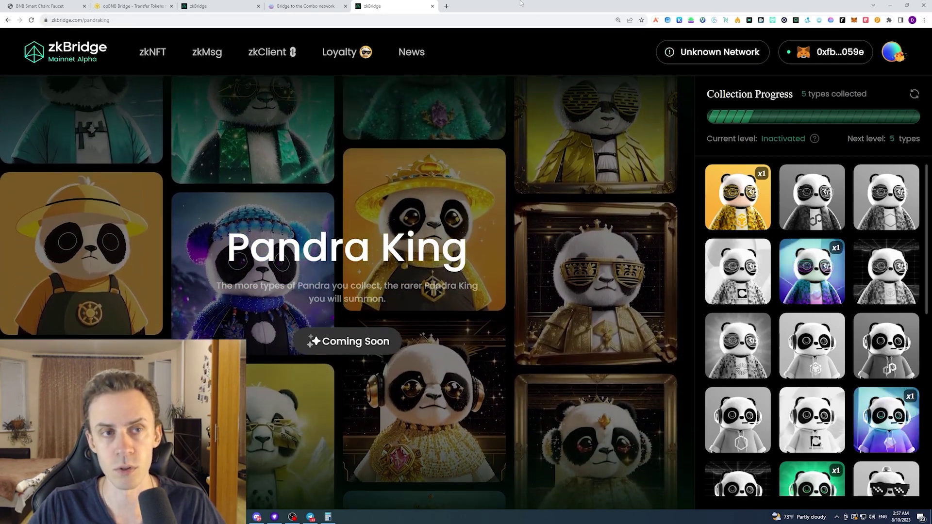
# - Check the opBNB and Combo bridge pages, then return to the BNB Chain Testnet to opBNB Testnet transfer form
pyautogui.hotkey('ctrl', '2')
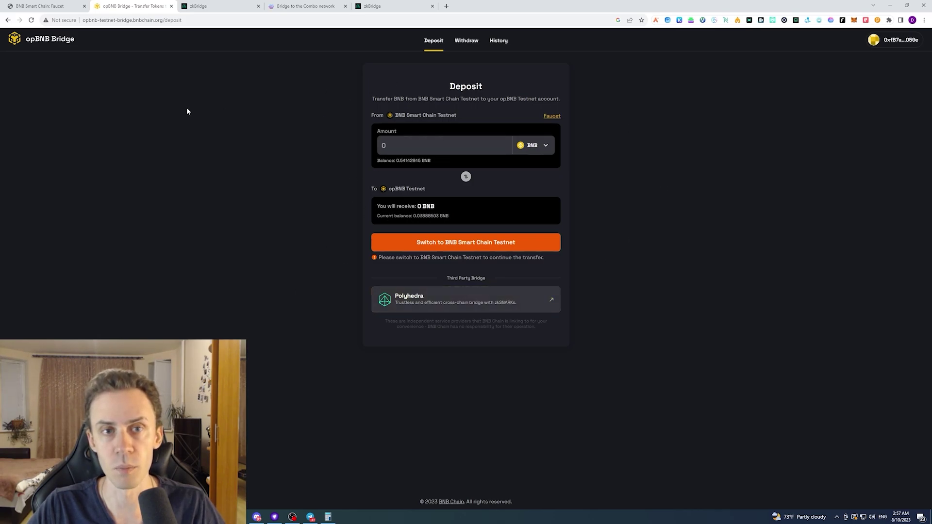
pyautogui.click(299, 10)
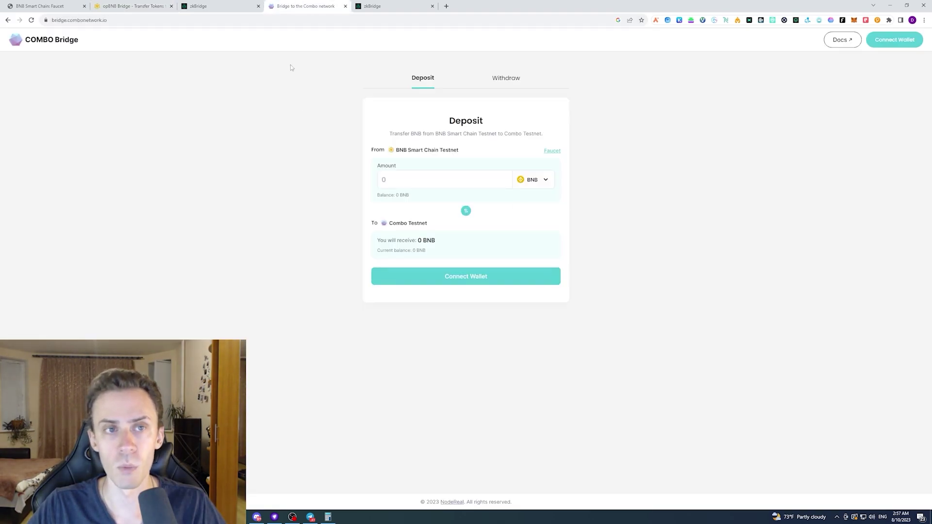
pyautogui.hotkey('ctrl', '3')
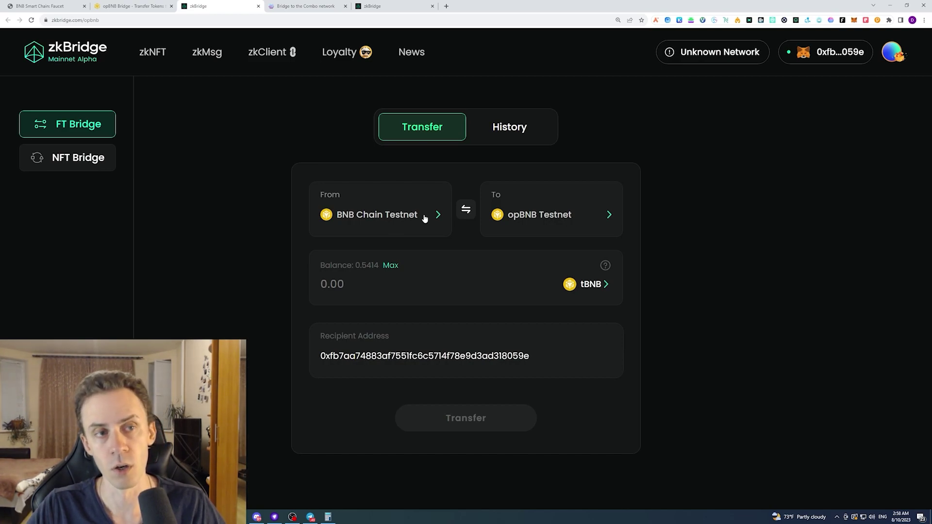
# - Browse the From and To network lists, keeping opBNB Testnet as the destination
pyautogui.click(425, 218)
pyautogui.click(430, 217)
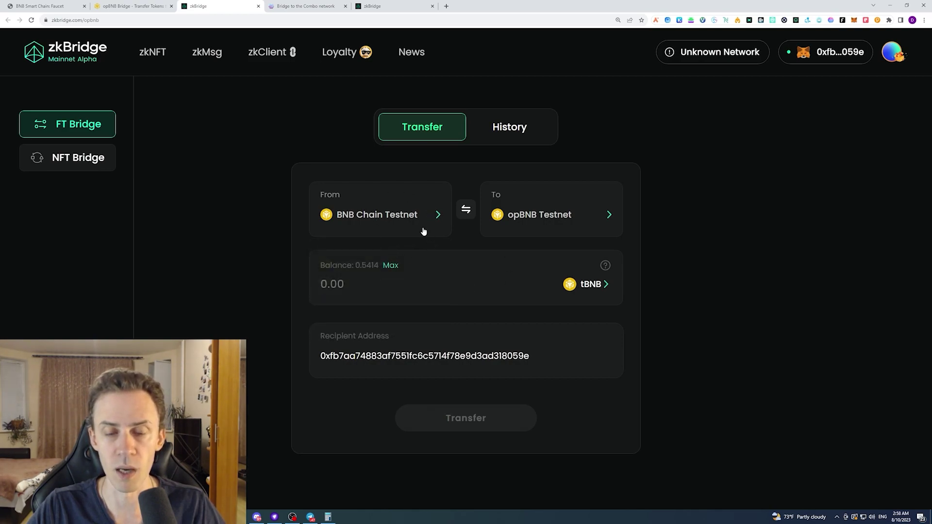
pyautogui.click(562, 221)
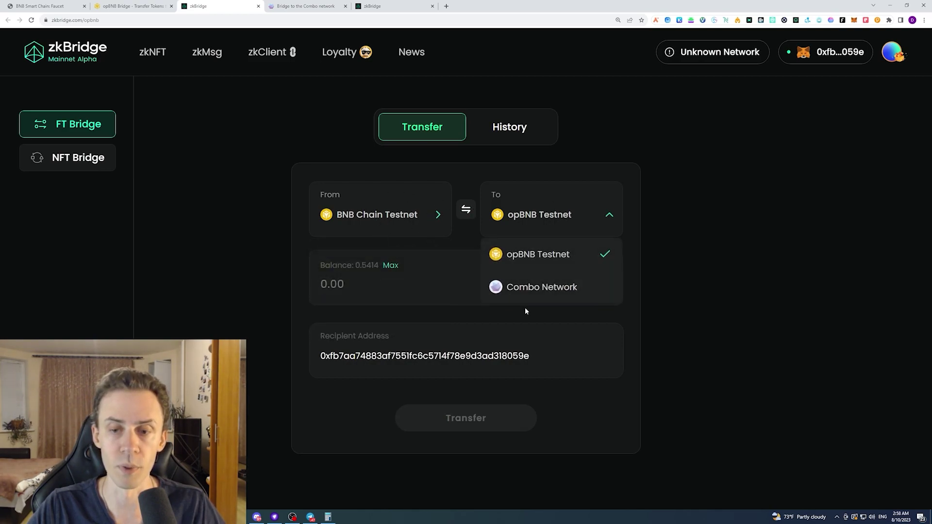
pyautogui.click(657, 264)
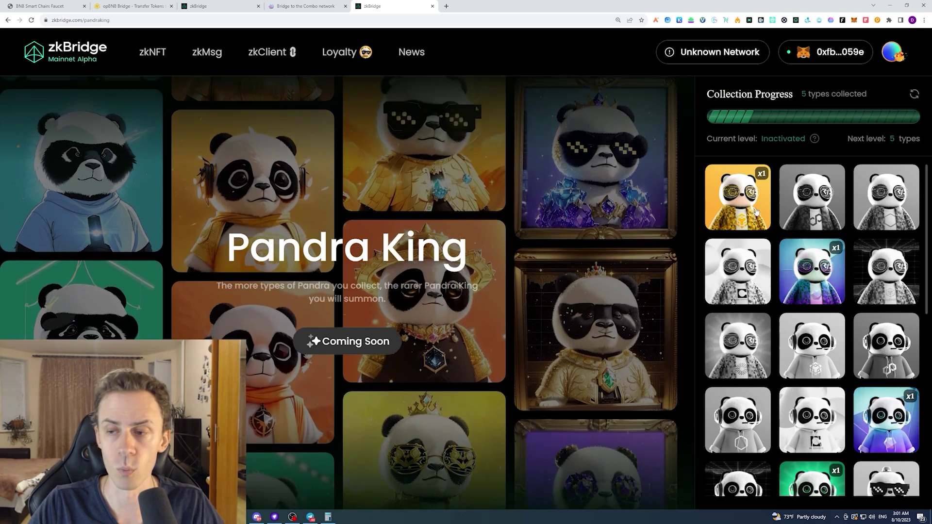
pyautogui.scroll(-2, 774, 193)
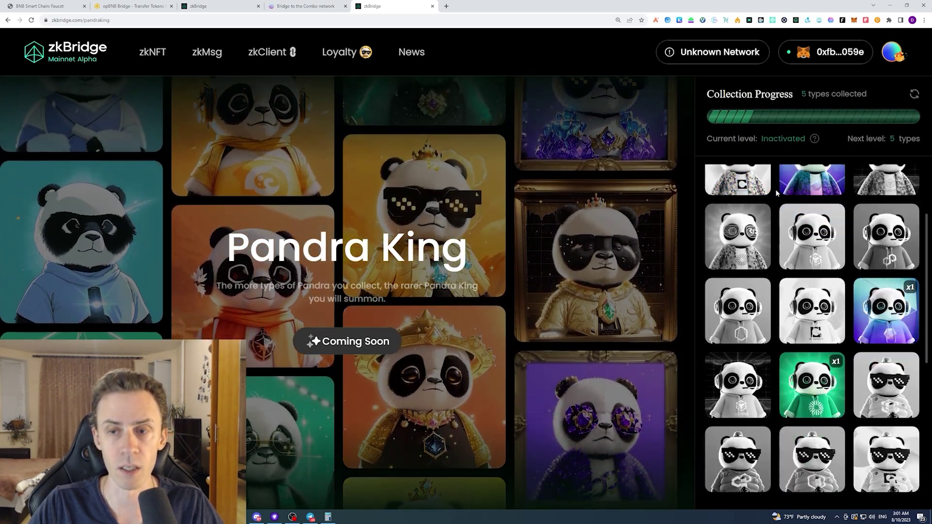
pyautogui.scroll(-3, 775, 193)
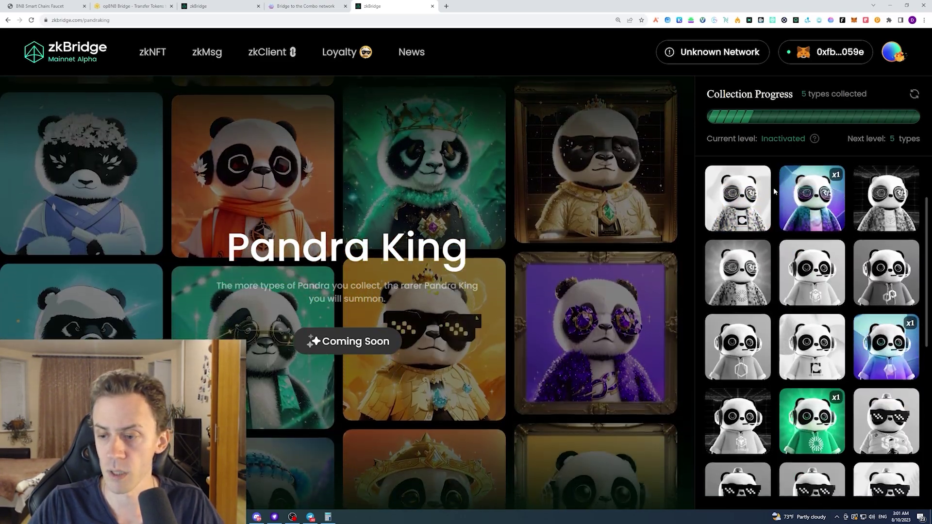
pyautogui.scroll(-2, 774, 194)
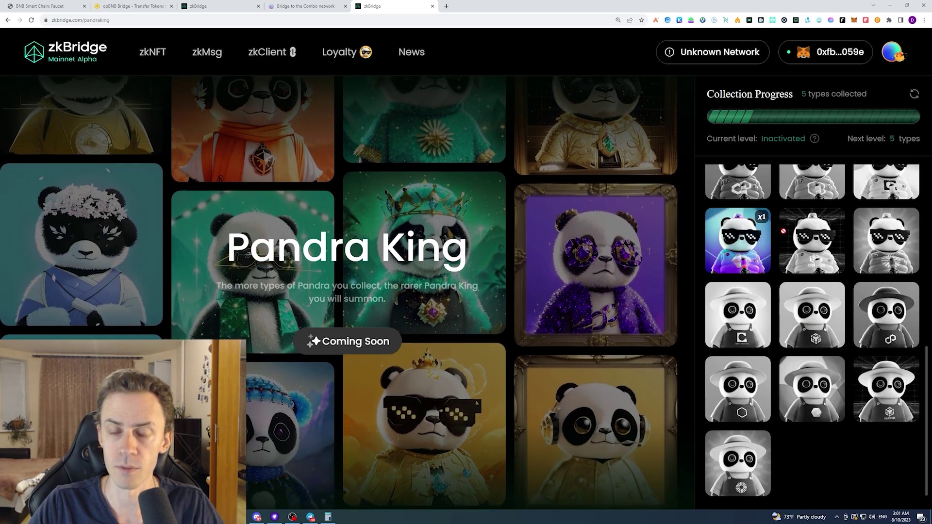
pyautogui.scroll(5, 773, 203)
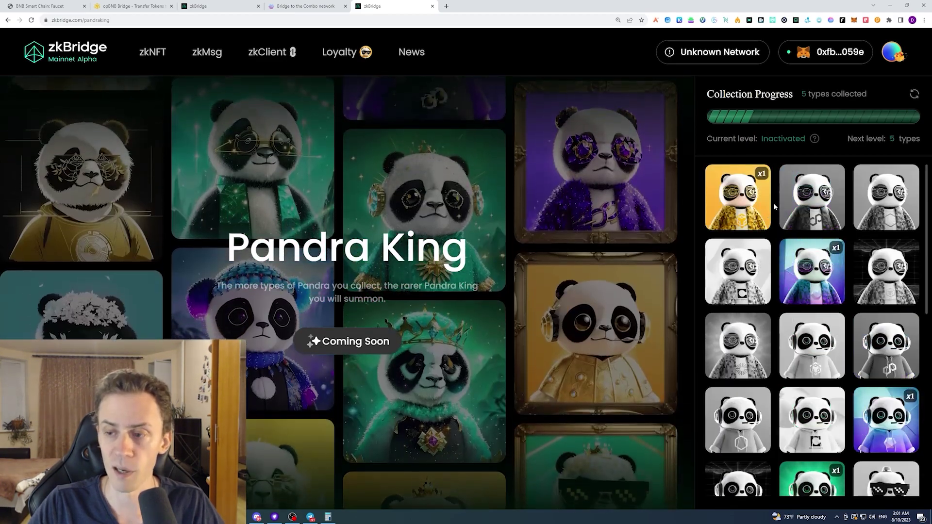
pyautogui.scroll(-3, 773, 202)
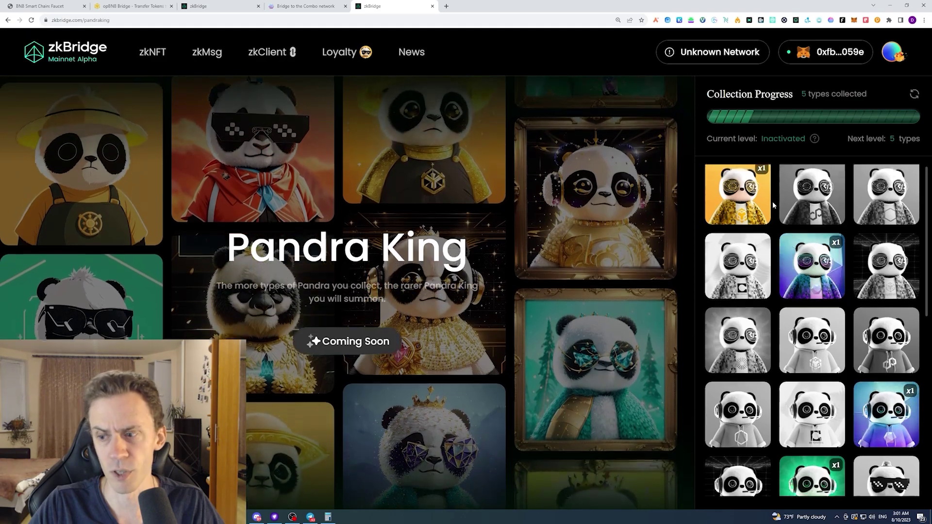
pyautogui.scroll(-2, 772, 204)
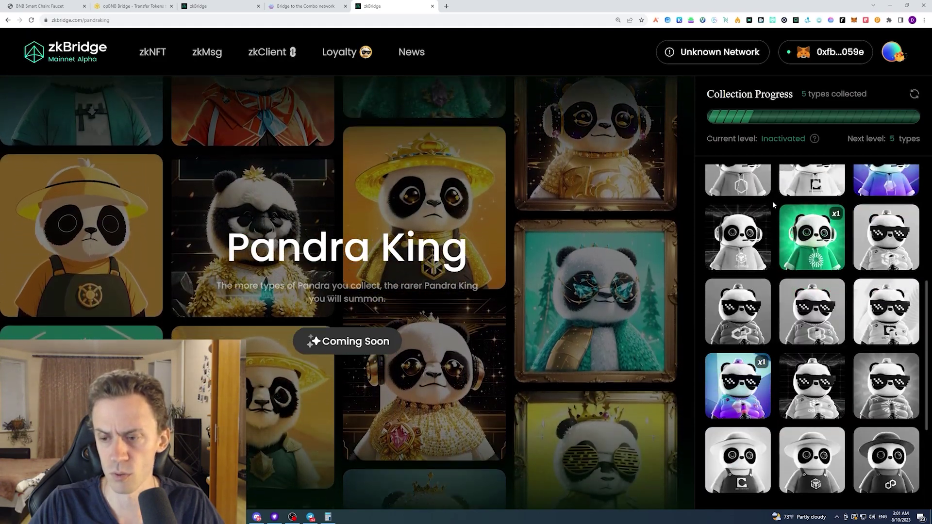
pyautogui.scroll(5, 772, 202)
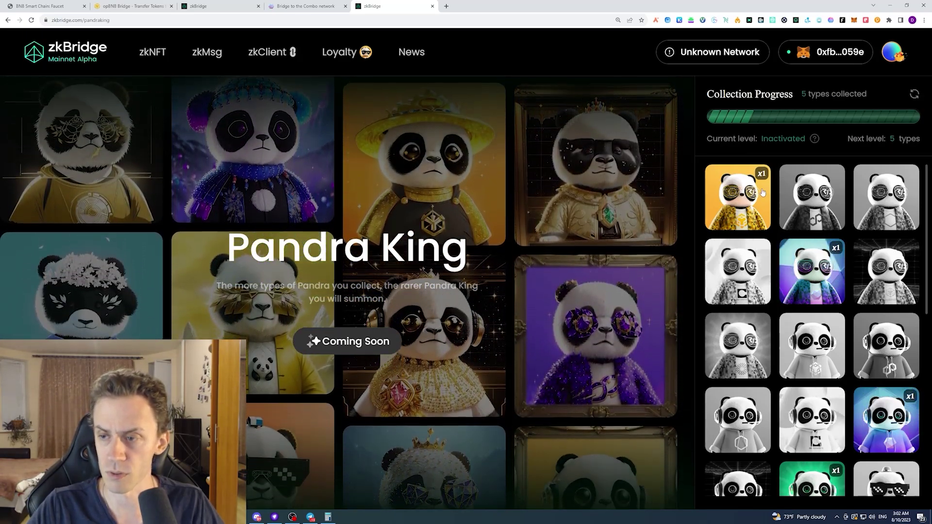
pyautogui.scroll(-1, 796, 272)
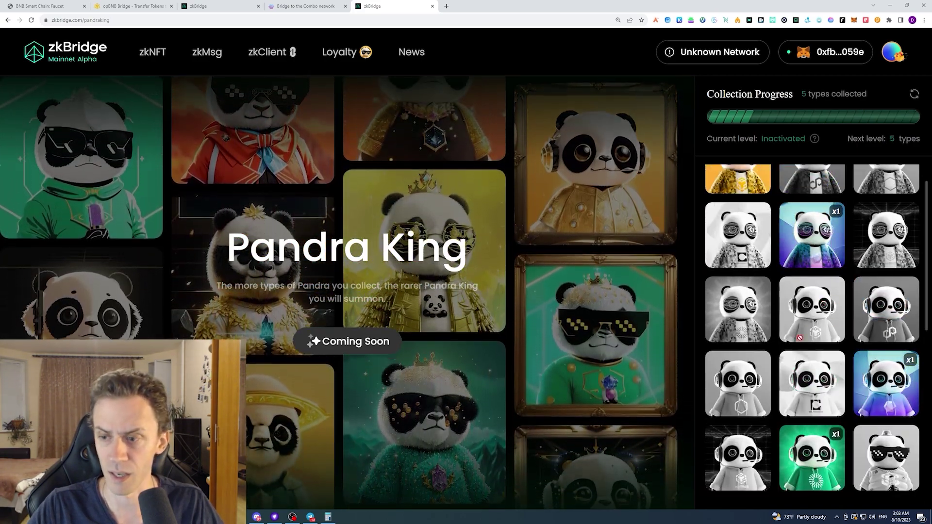
pyautogui.scroll(-5, 734, 290)
pyautogui.hotkey('alt', 'shift')
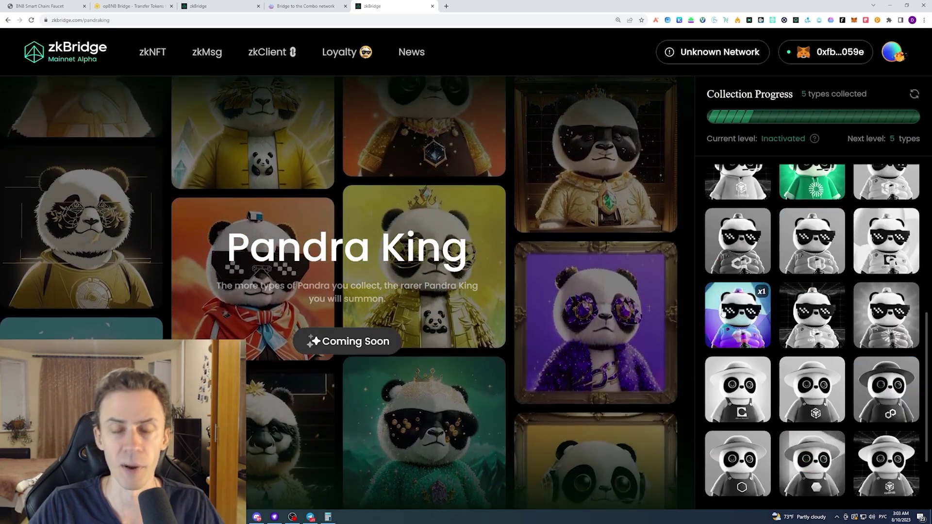
pyautogui.scroll(-2, 782, 258)
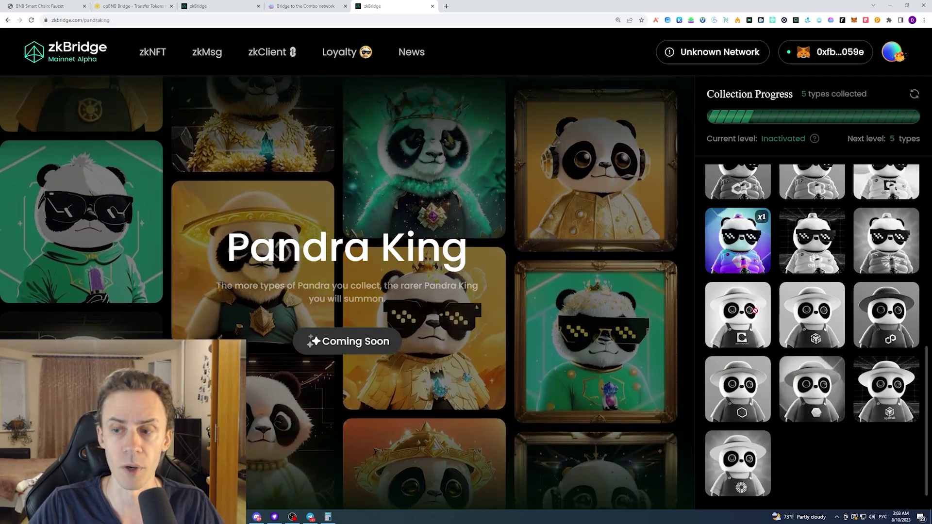
pyautogui.scroll(4, 762, 288)
pyautogui.scroll(3, 761, 287)
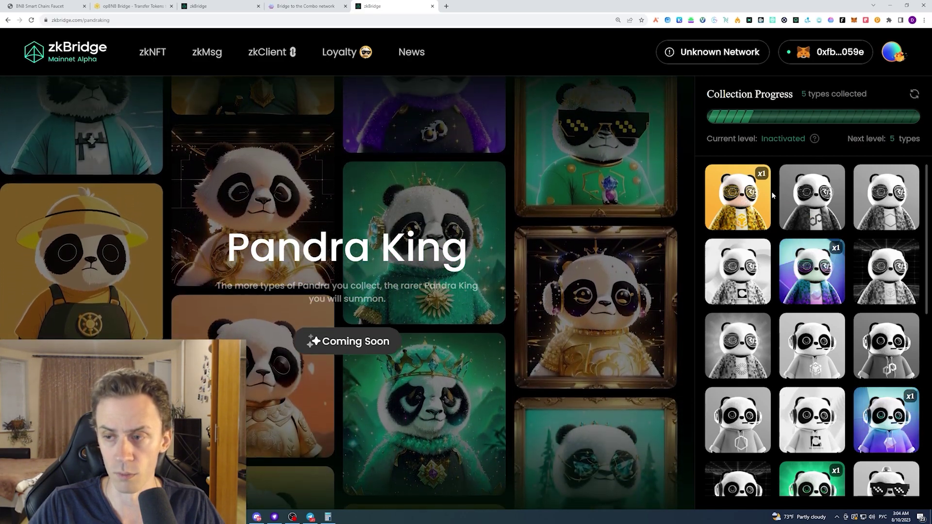
pyautogui.scroll(-3, 743, 352)
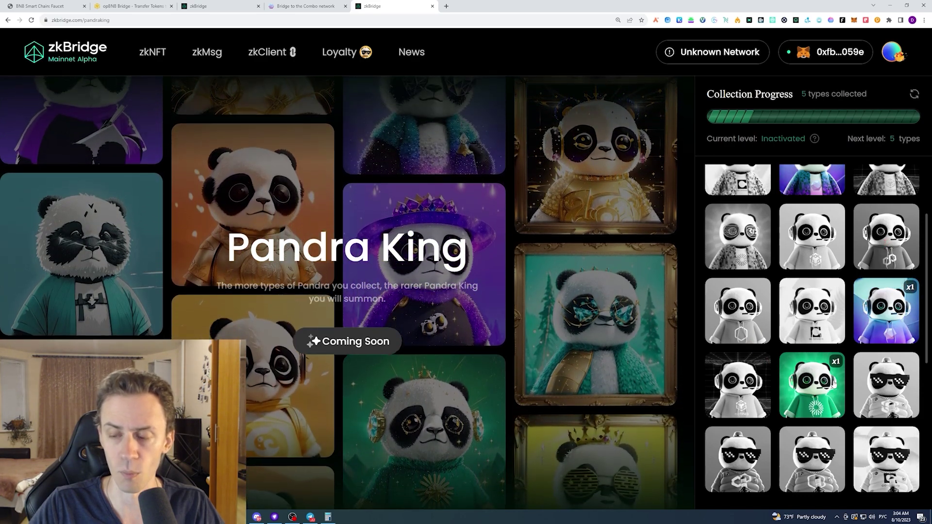
pyautogui.scroll(-2, 781, 356)
pyautogui.scroll(-3, 797, 348)
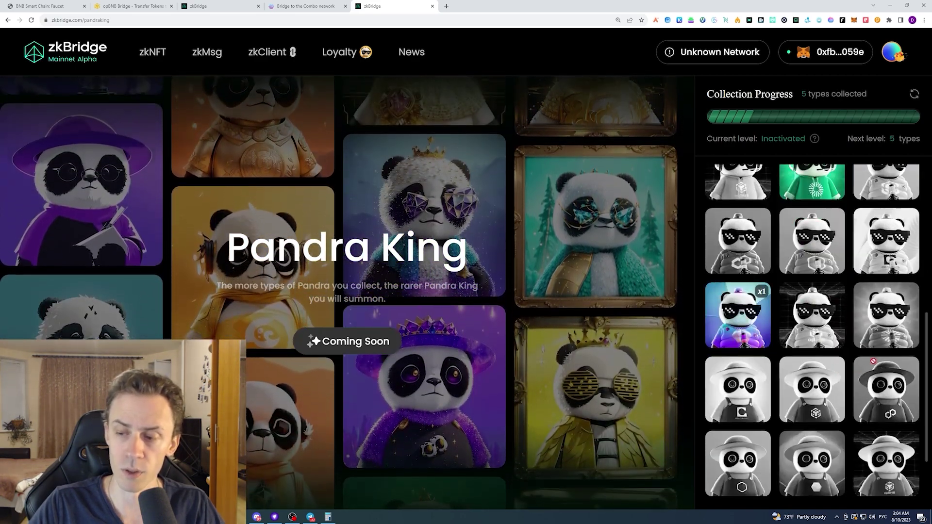
pyautogui.scroll(8, 743, 228)
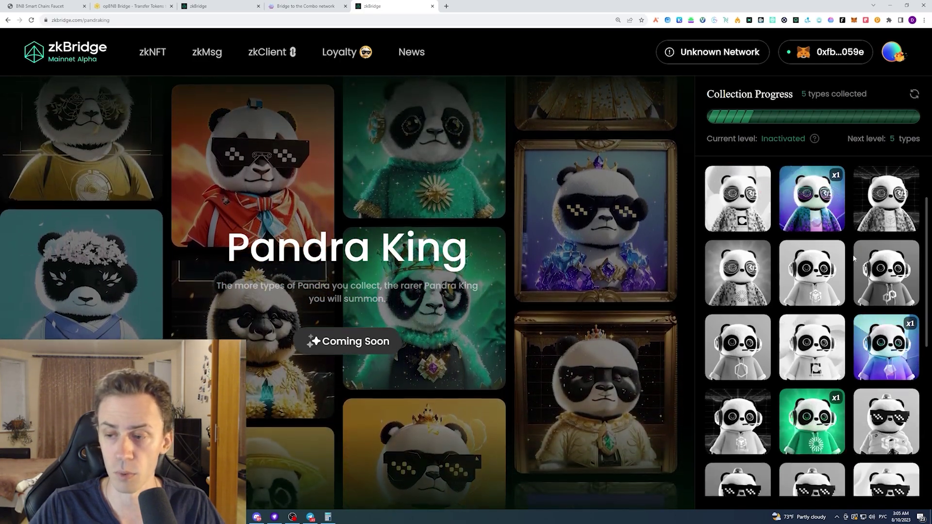
# - Open the Pandra collection from the Loyalty Program and start a Pandra claim on BNB Chain
pyautogui.hotkey('alt', 'Left')
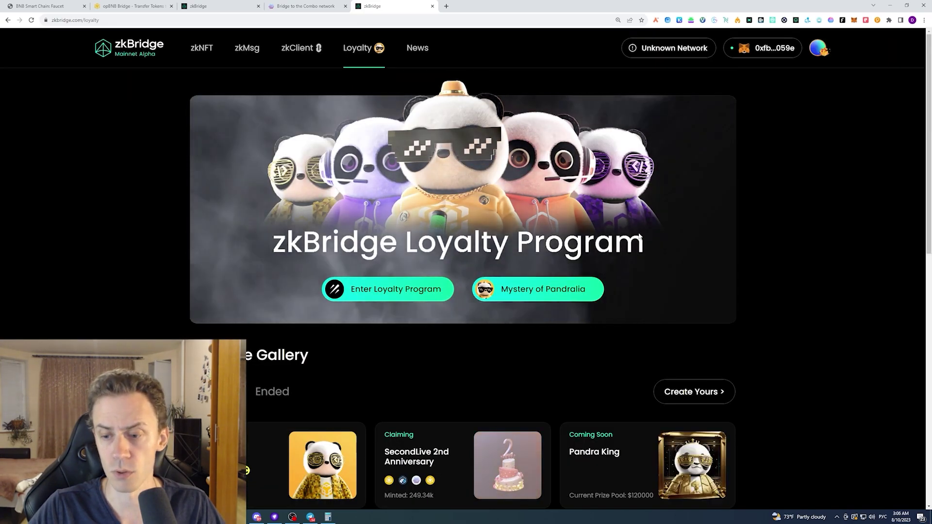
pyautogui.scroll(-3, 638, 232)
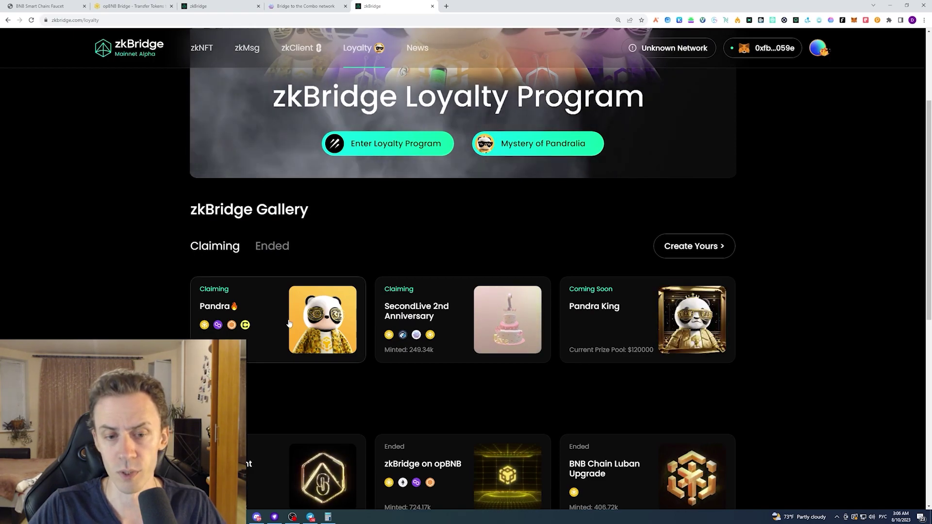
pyautogui.click(483, 145)
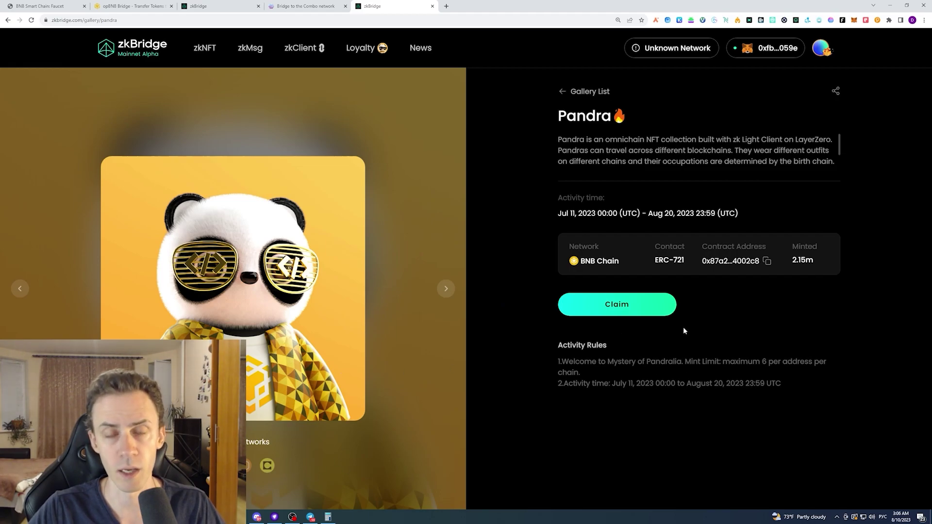
pyautogui.click(628, 312)
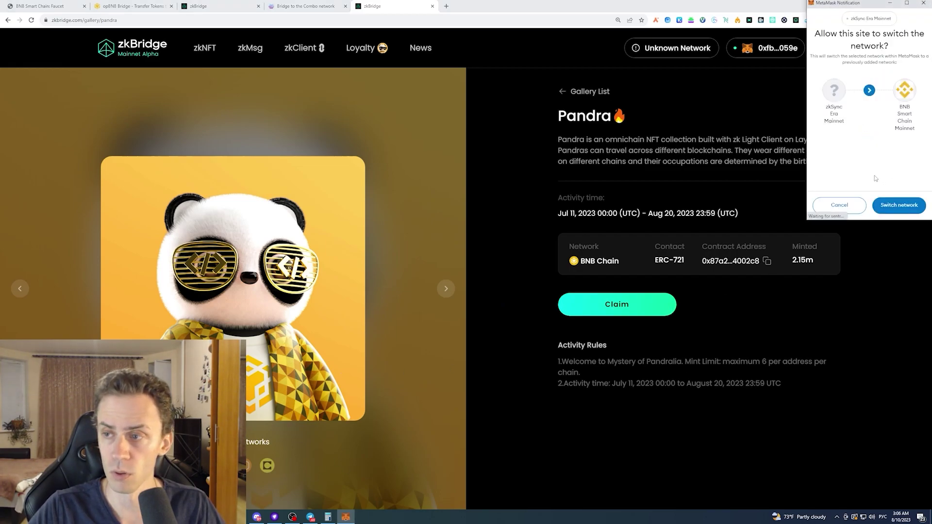
pyautogui.click(886, 207)
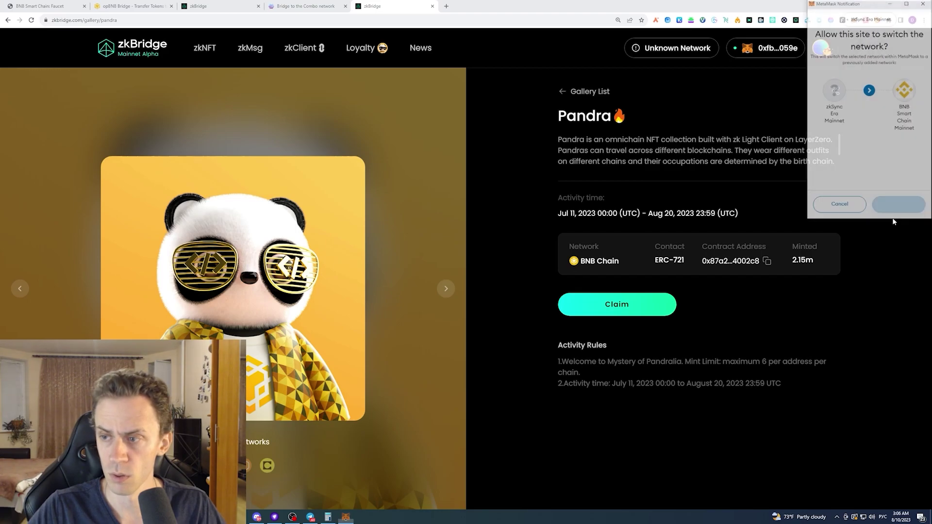
pyautogui.click(672, 307)
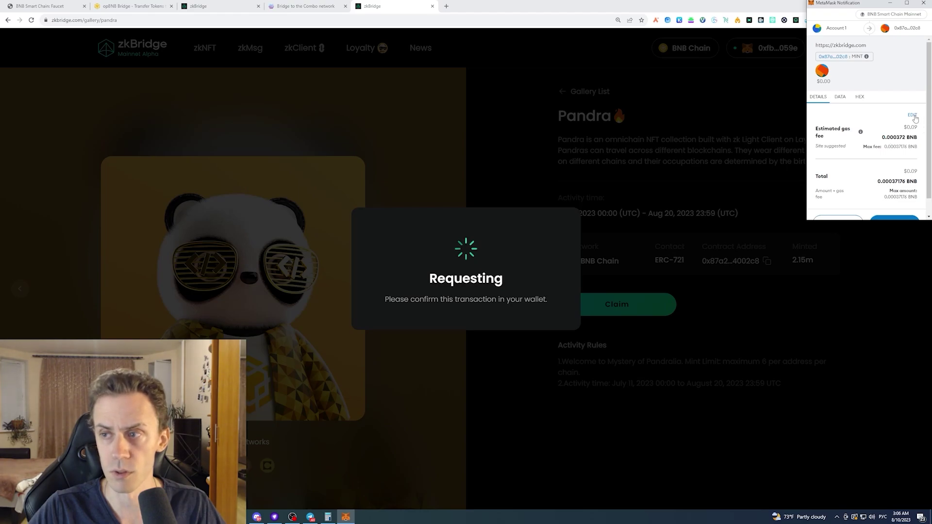
# - Lower the wallet gas price to 1 gwei and approve the claim transaction
pyautogui.click(913, 115)
pyautogui.doubleClick(840, 141)
pyautogui.write('1.1')
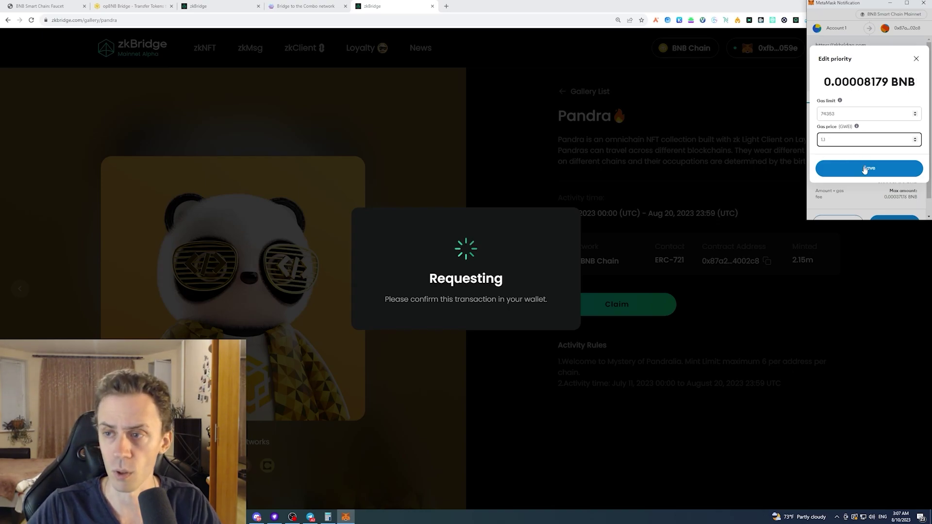
pyautogui.click(864, 169)
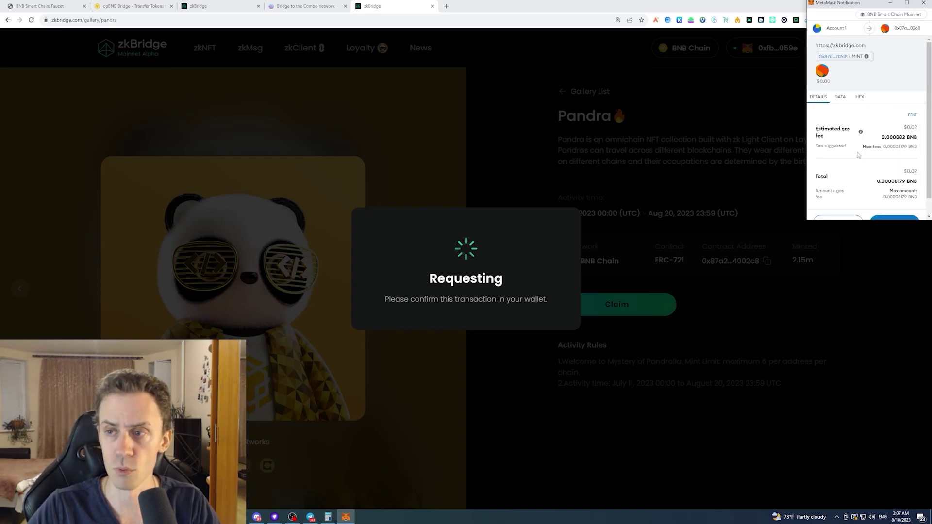
pyautogui.scroll(-1, 867, 157)
pyautogui.click(883, 208)
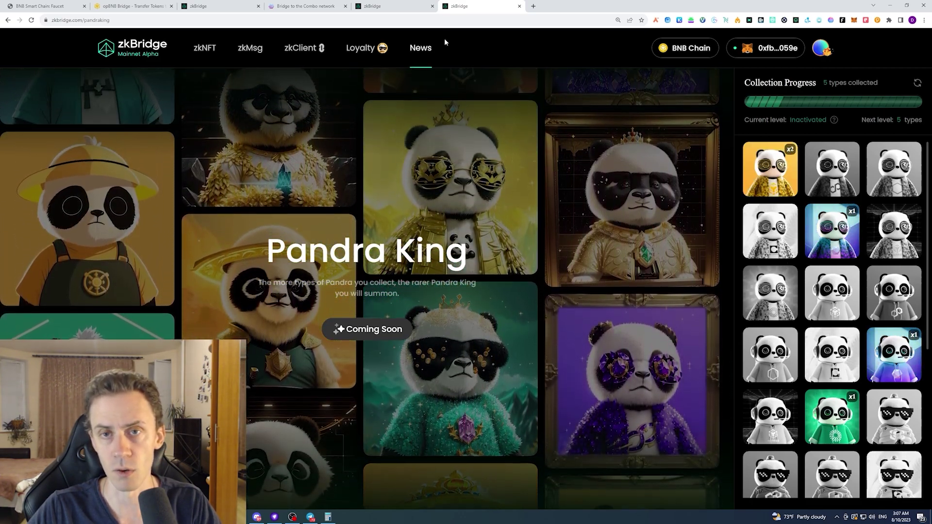
# - Claim another BNB Chain Pandra at 1 gwei gas and dismiss the congratulations message
pyautogui.click(403, 6)
pyautogui.click(617, 304)
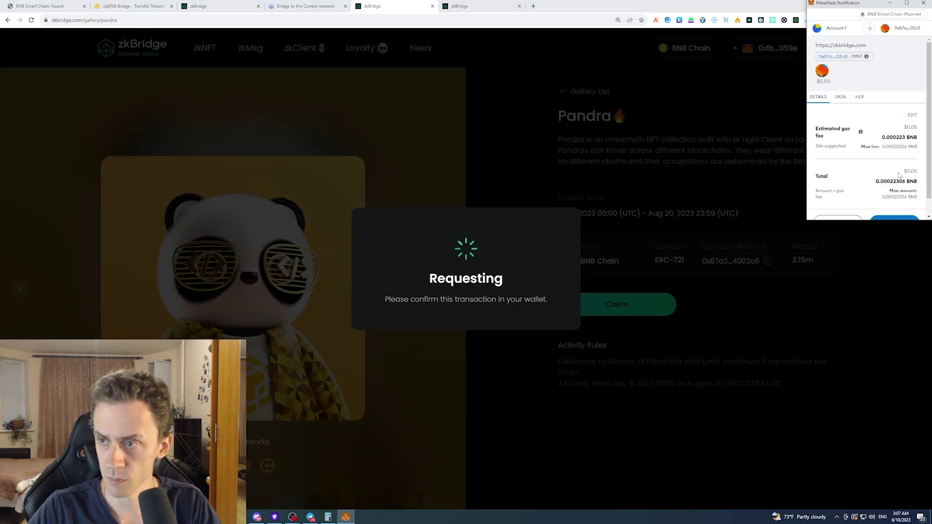
pyautogui.click(913, 117)
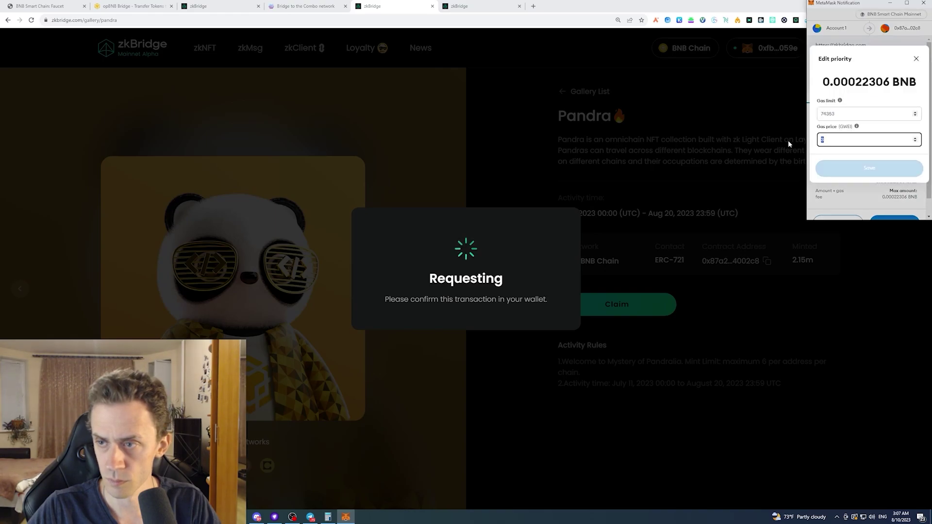
pyautogui.write('1.1')
pyautogui.click(876, 177)
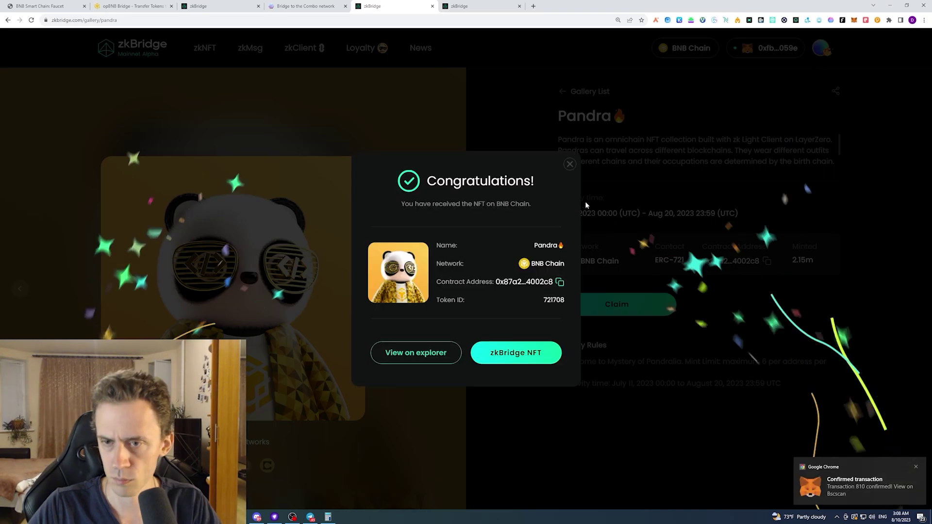
pyautogui.click(567, 167)
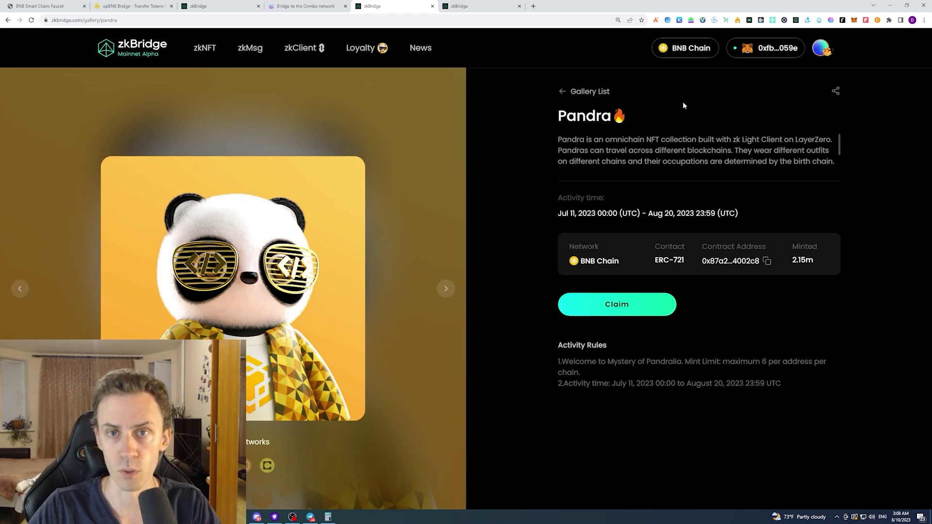
pyautogui.click(504, 6)
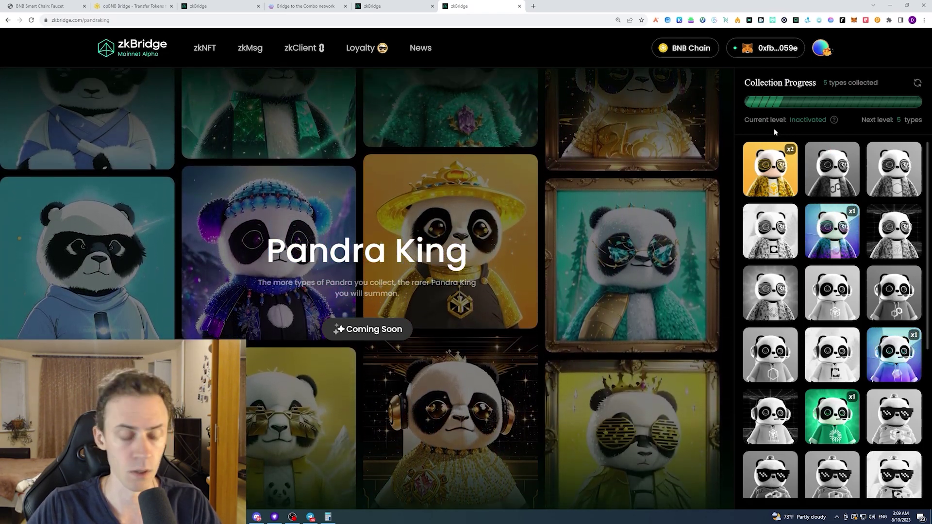
pyautogui.doubleClick(773, 124)
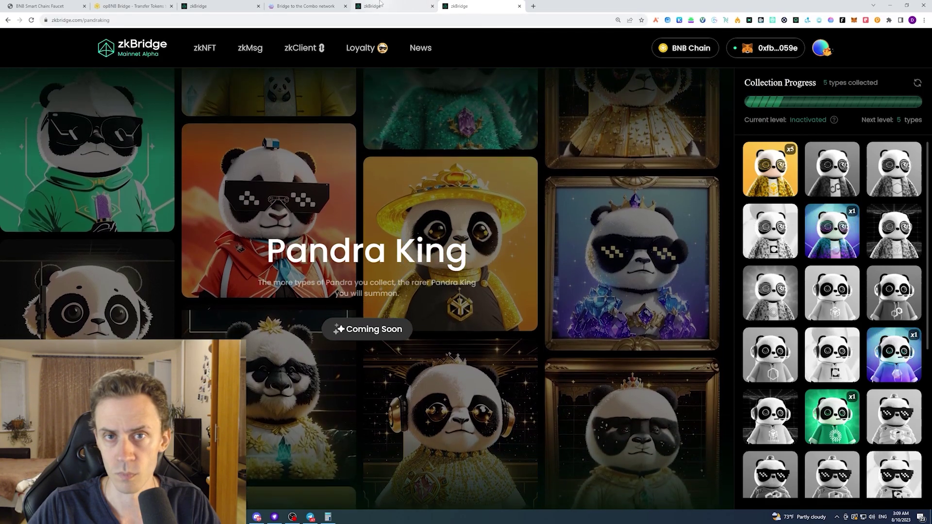
pyautogui.click(390, 6)
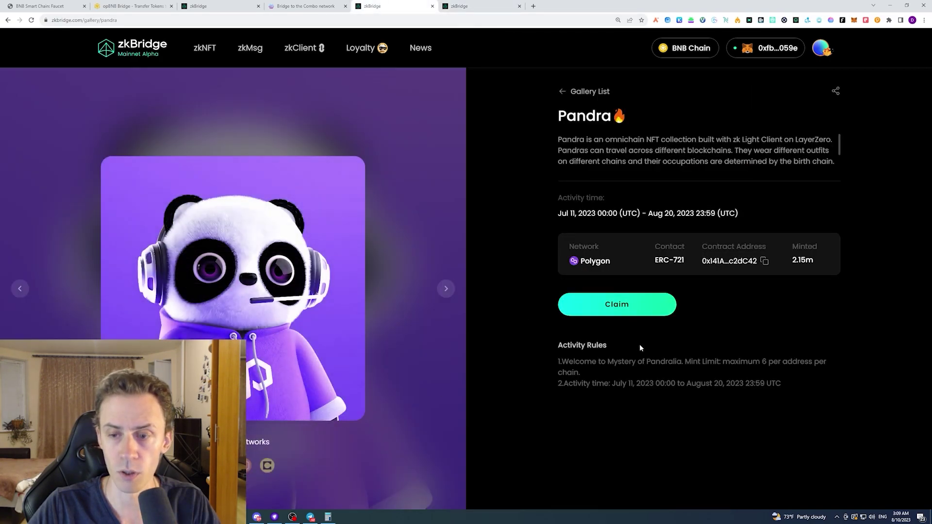
# - Claim the Polygon Pandra, then try Core DAO and decline the wallet network switch
pyautogui.click(627, 313)
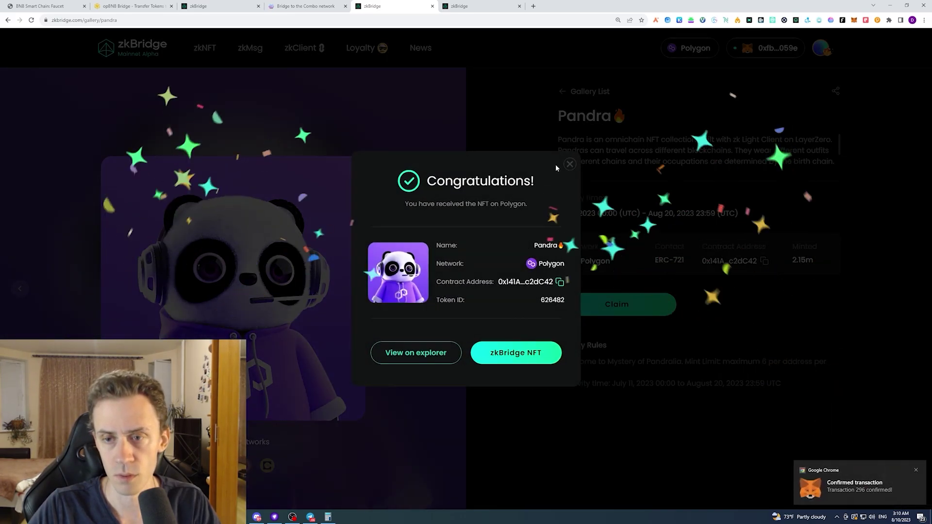
pyautogui.click(597, 208)
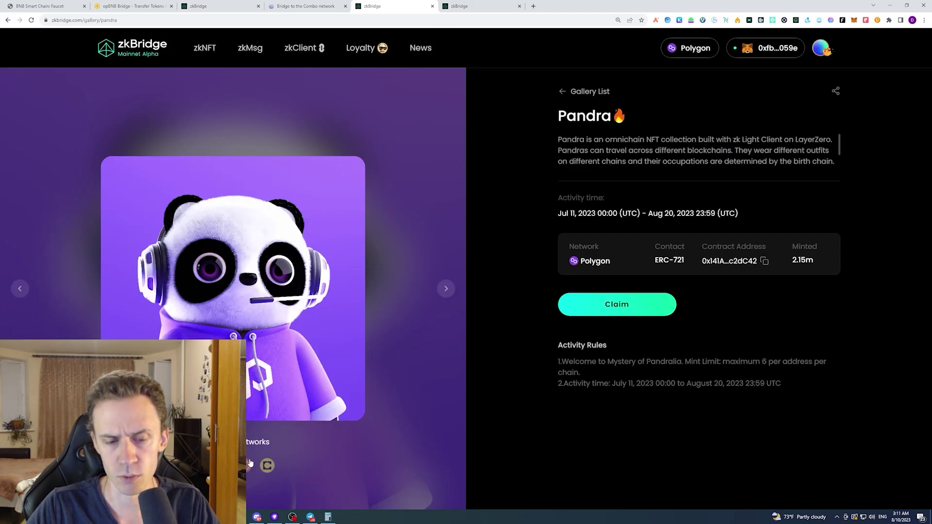
pyautogui.click(250, 464)
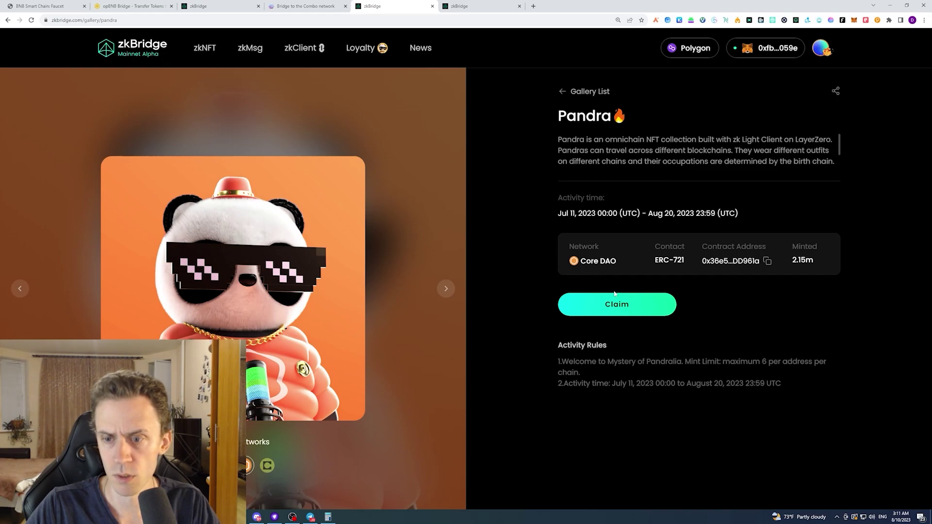
pyautogui.click(616, 305)
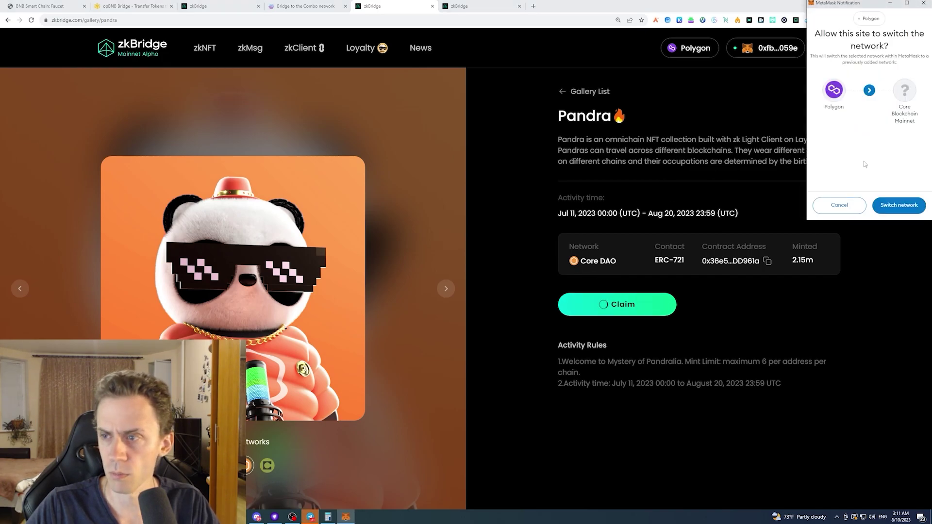
pyautogui.click(838, 202)
pyautogui.hotkey('alt', 'shift', 'm')
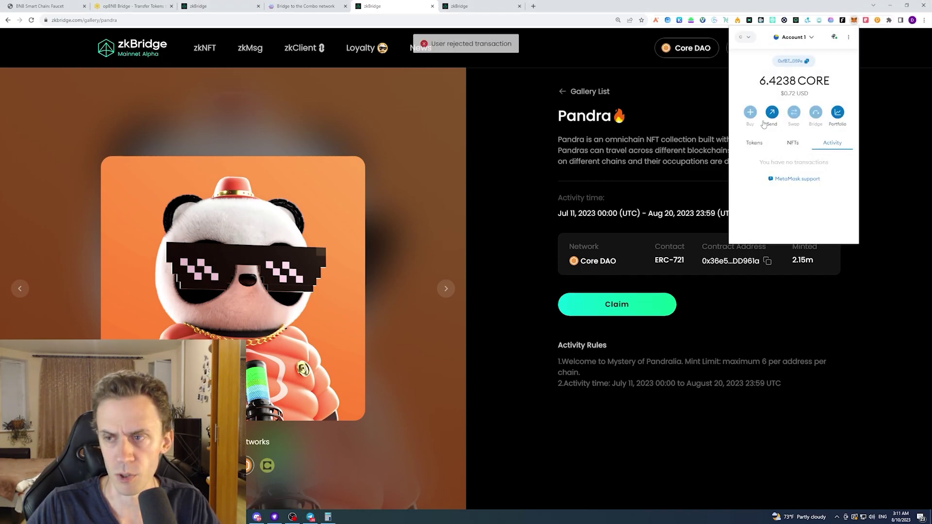
pyautogui.click(261, 483)
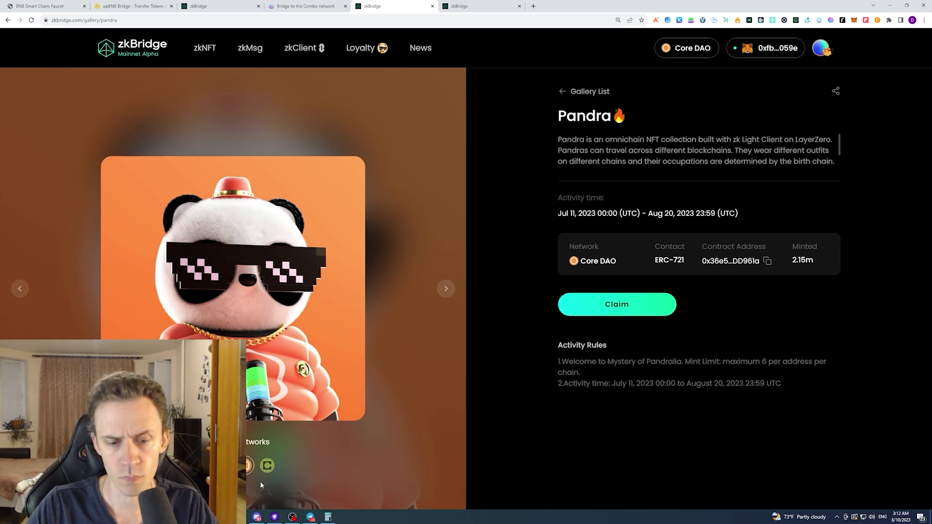
# - Claim the Celo Pandra and retry until the claim limit is reached
pyautogui.click(446, 288)
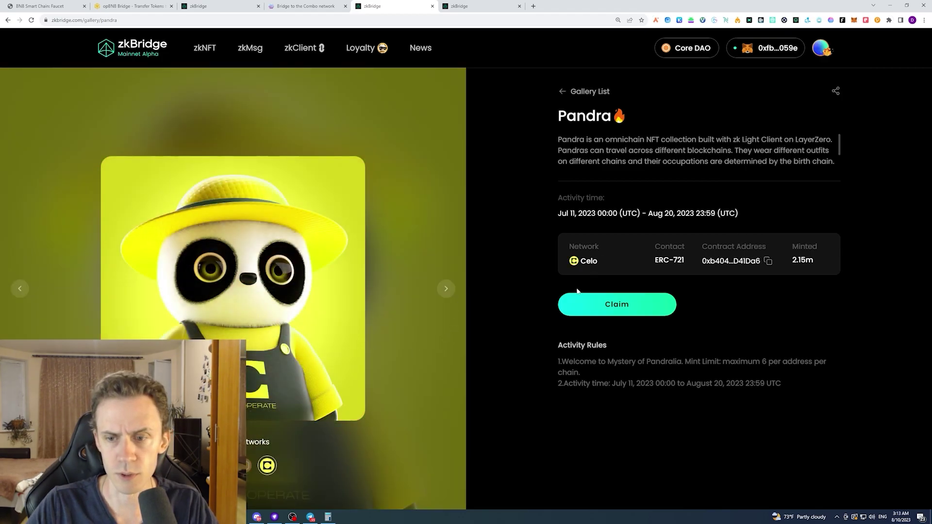
pyautogui.click(646, 308)
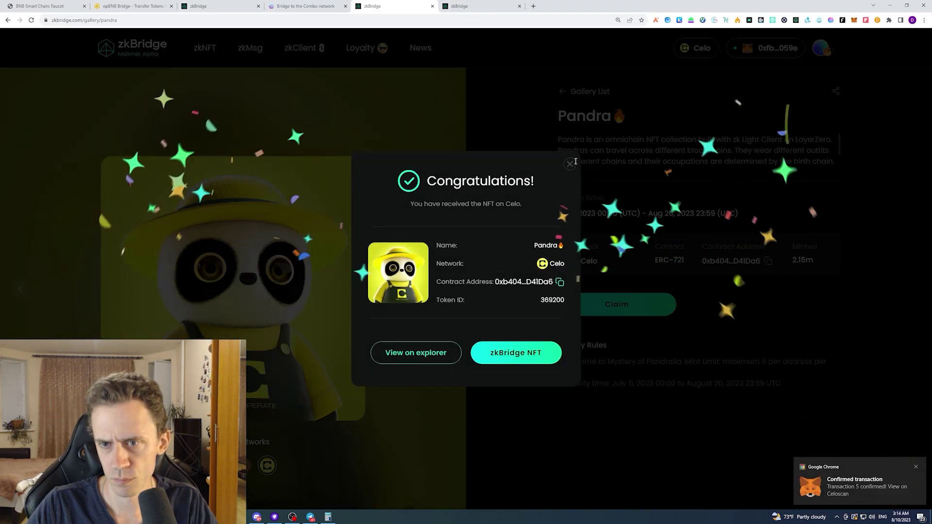
pyautogui.click(592, 271)
pyautogui.click(613, 304)
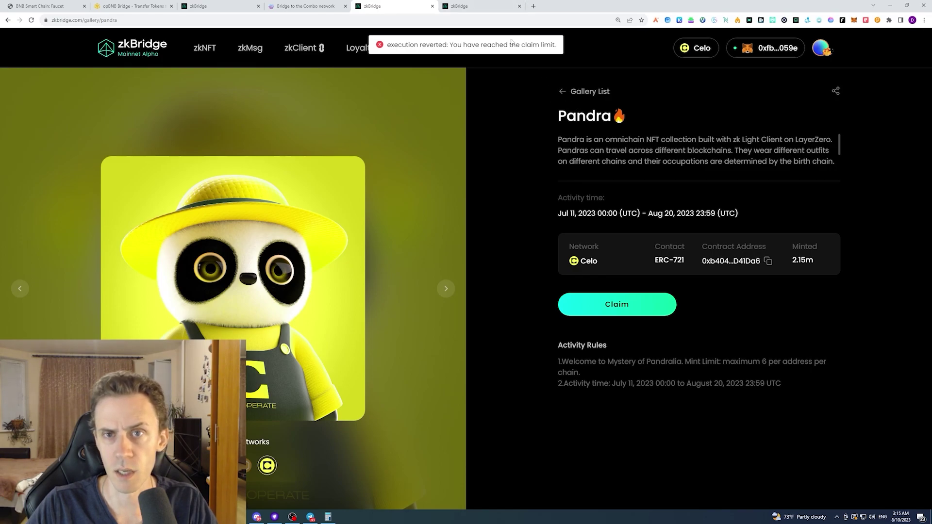
# - On the Pandra King tab, scroll the Collection Progress grid and show the level info tooltip
pyautogui.click(456, 9)
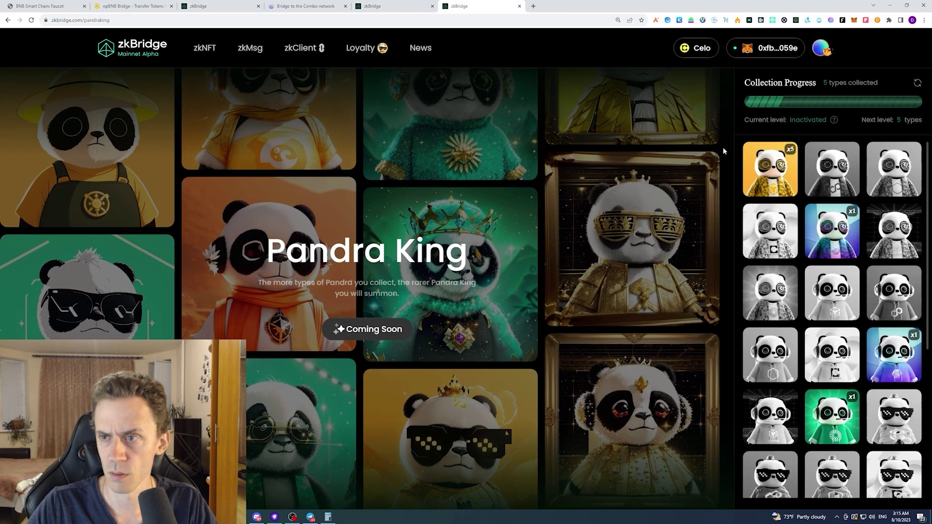
pyautogui.doubleClick(747, 121)
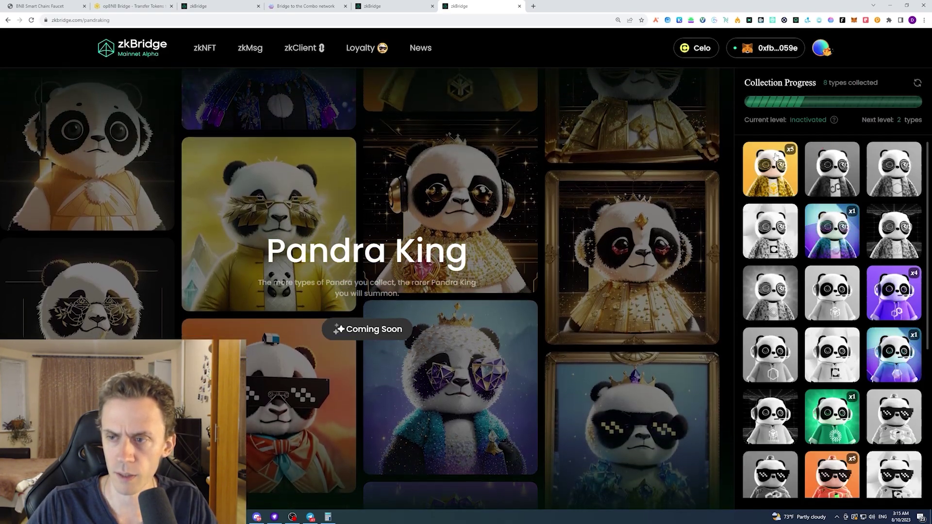
pyautogui.scroll(-1, 862, 241)
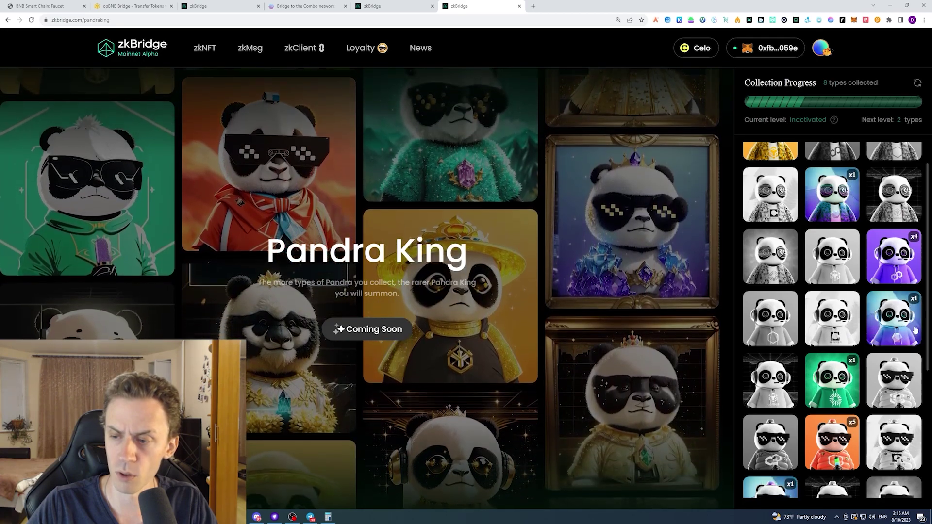
pyautogui.scroll(-2, 860, 291)
pyautogui.scroll(-3, 868, 287)
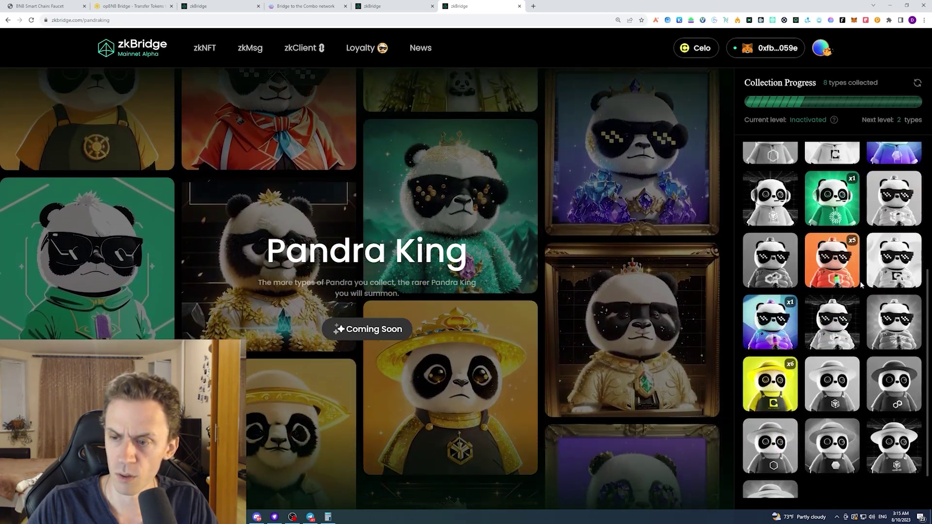
pyautogui.scroll(1, 881, 280)
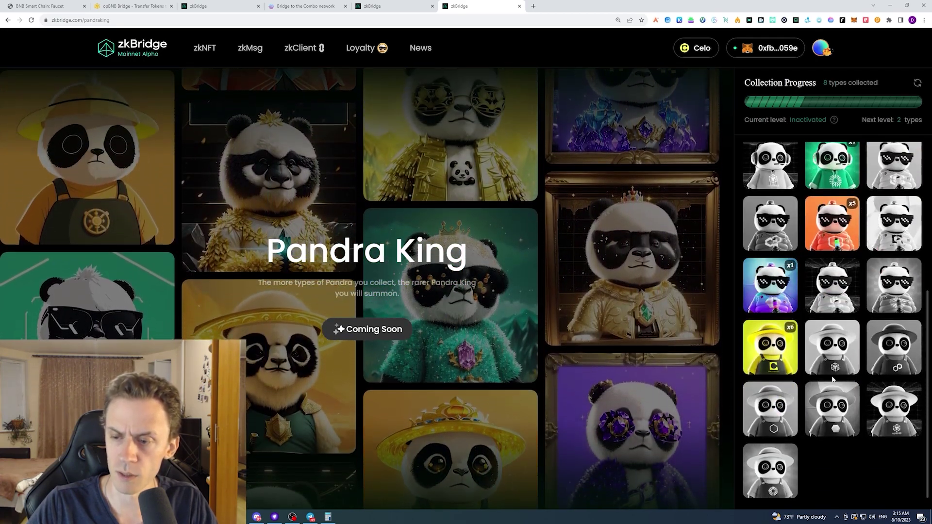
pyautogui.scroll(5, 843, 328)
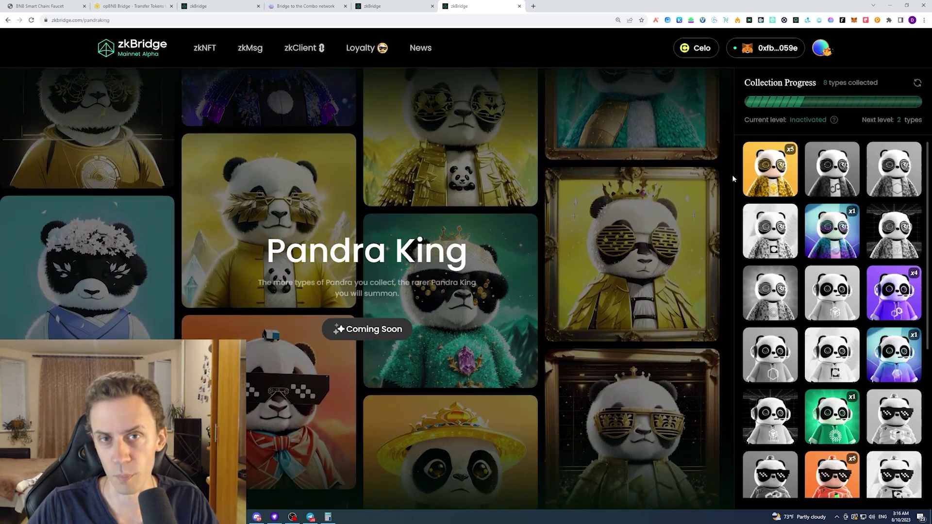
pyautogui.moveTo(835, 120)
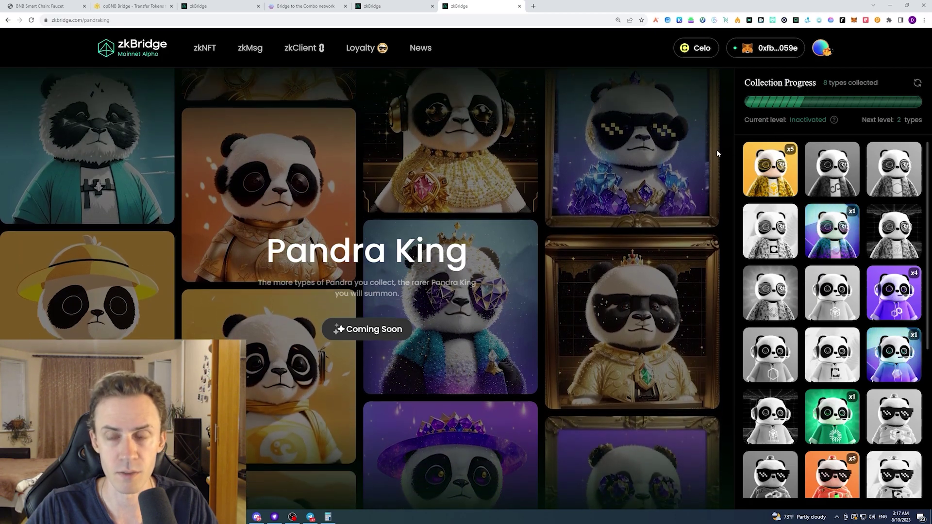
# - Pick BNB Chain as sender and import the Pandra CodeConqueror NFT
pyautogui.hotkey('ctrl', 'shift', 'Tab')
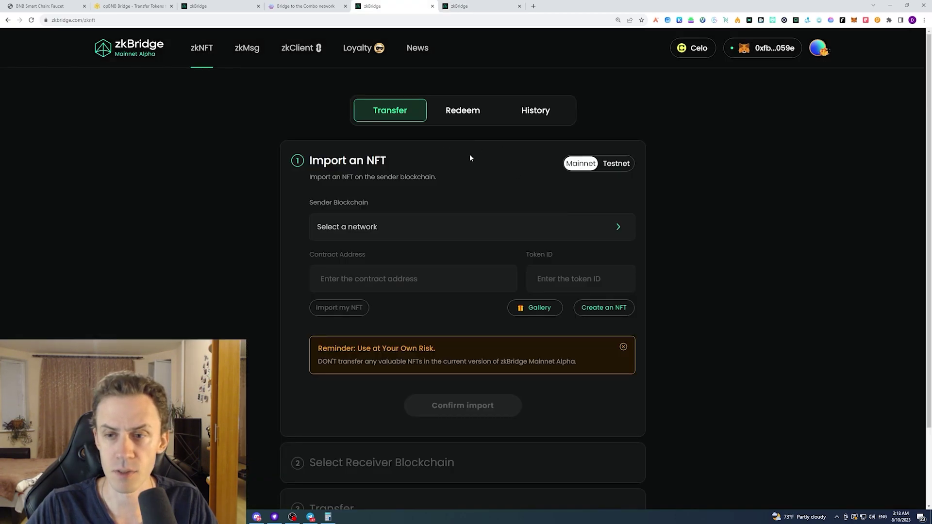
pyautogui.scroll(-2, 470, 154)
pyautogui.scroll(2, 469, 158)
pyautogui.click(427, 236)
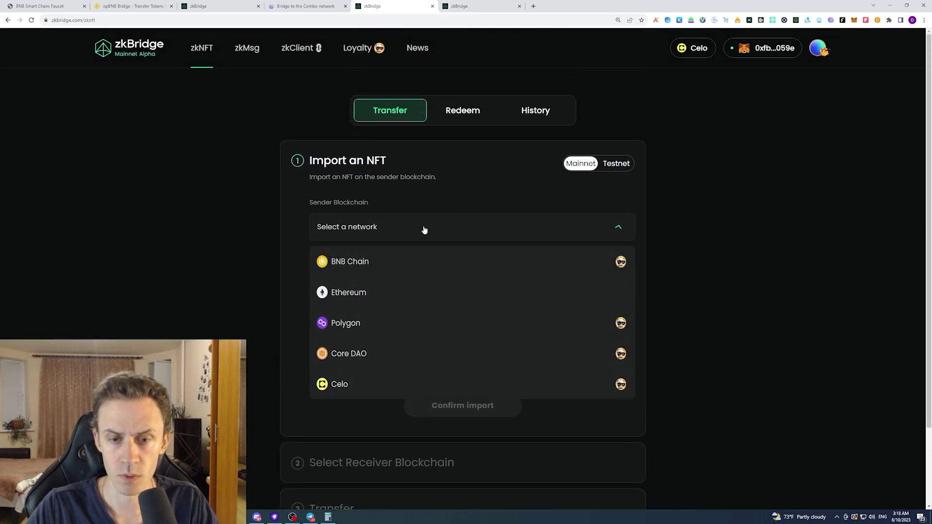
pyautogui.click(393, 261)
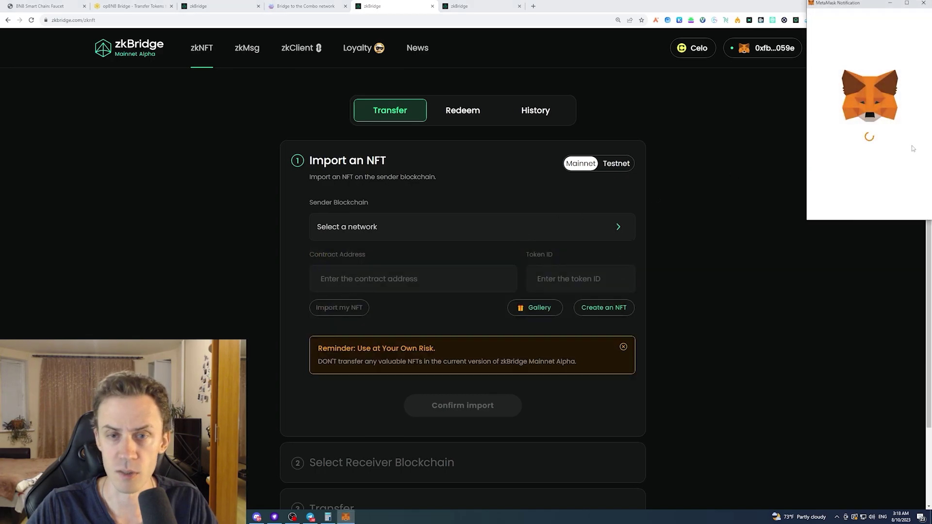
pyautogui.click(904, 206)
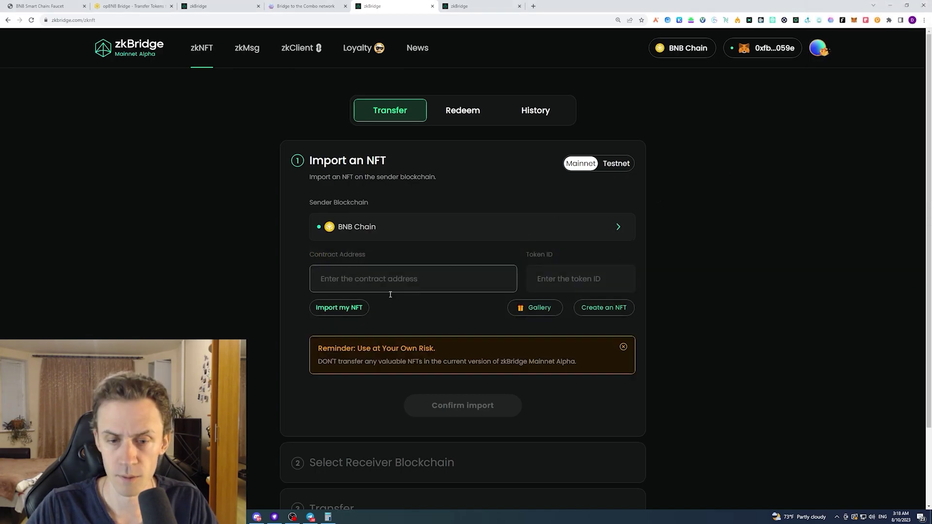
pyautogui.click(359, 307)
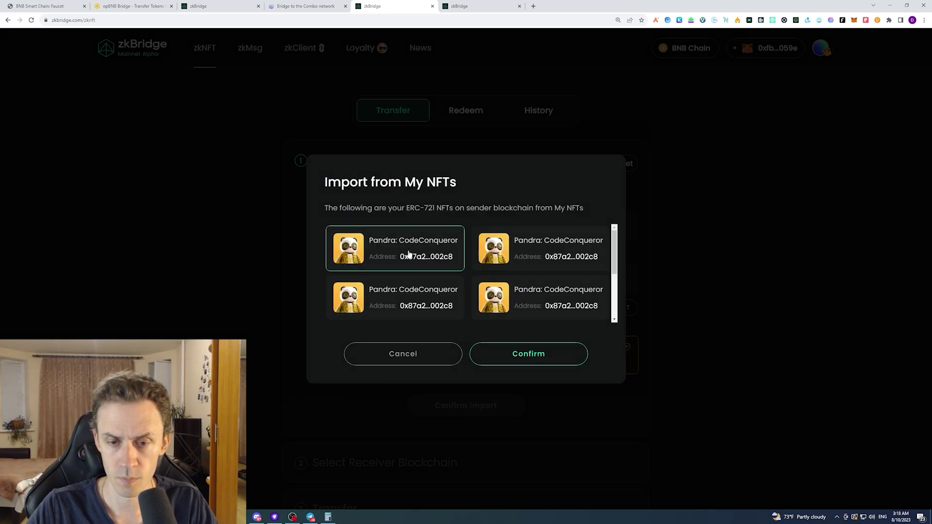
pyautogui.click(544, 358)
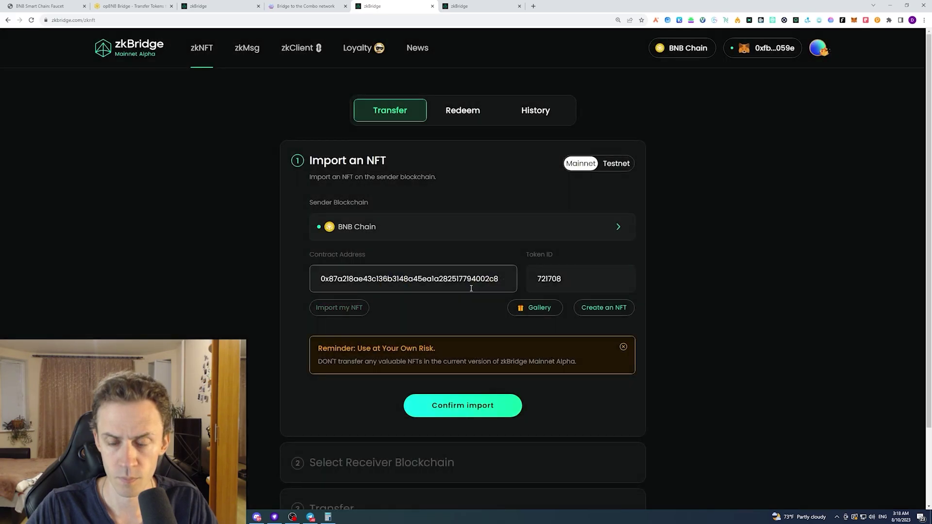
pyautogui.scroll(-2, 491, 347)
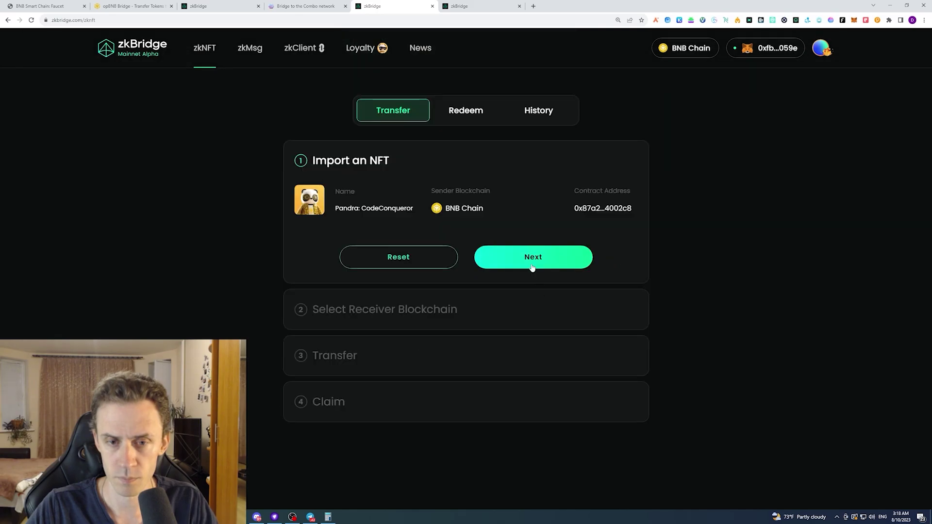
pyautogui.click(532, 268)
# - Set opBNB as the receiving chain and continue to the transfer
pyautogui.scroll(-2, 510, 262)
pyautogui.click(486, 270)
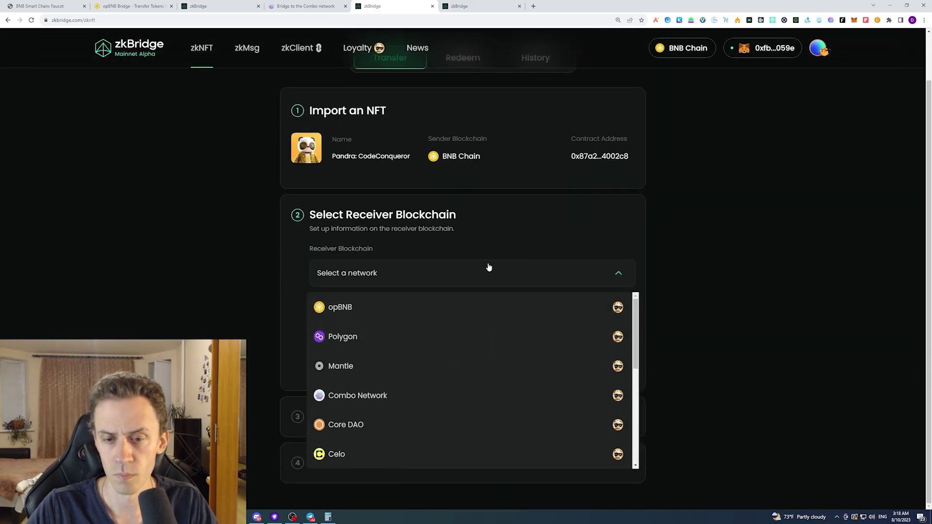
pyautogui.click(487, 305)
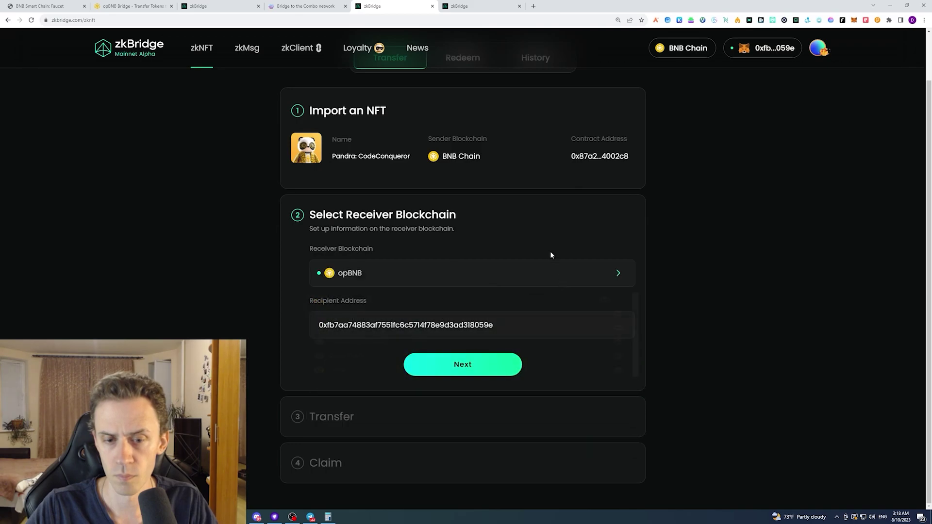
pyautogui.click(469, 369)
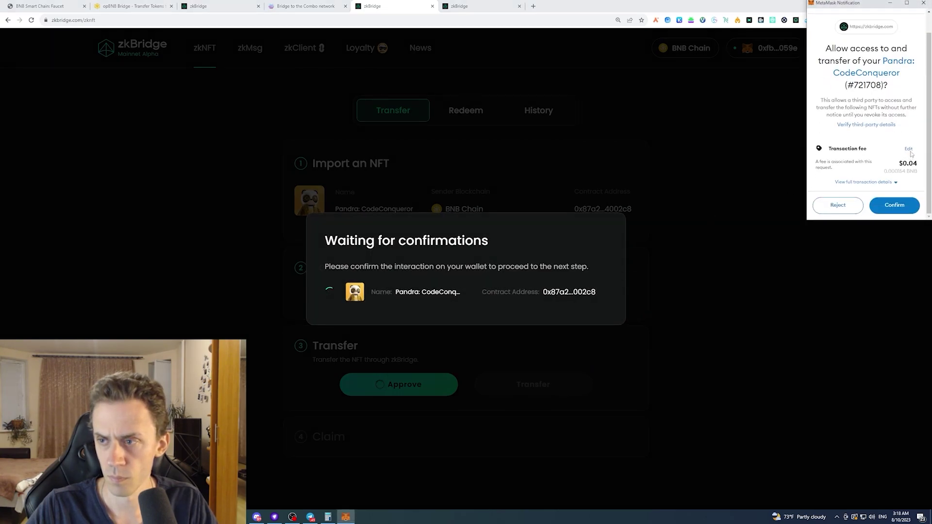
# - Approve and transfer the NFT in the wallet with gas lowered to 1.1
pyautogui.click(910, 155)
pyautogui.write('1.1')
pyautogui.click(858, 171)
pyautogui.click(889, 205)
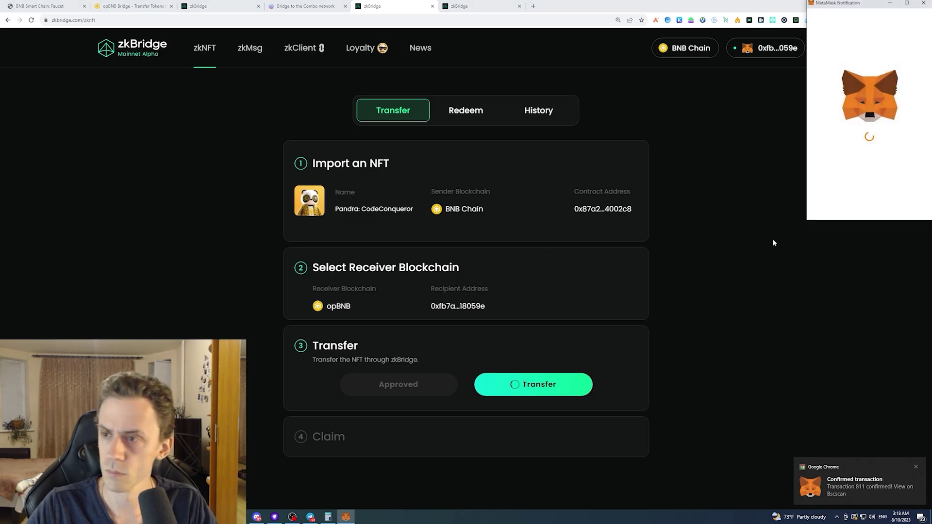
pyautogui.click(910, 116)
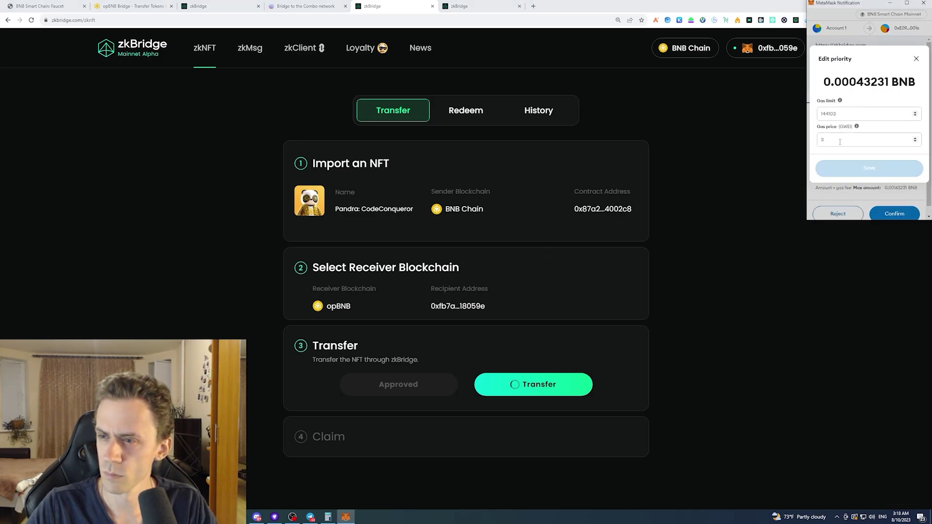
pyautogui.click(888, 168)
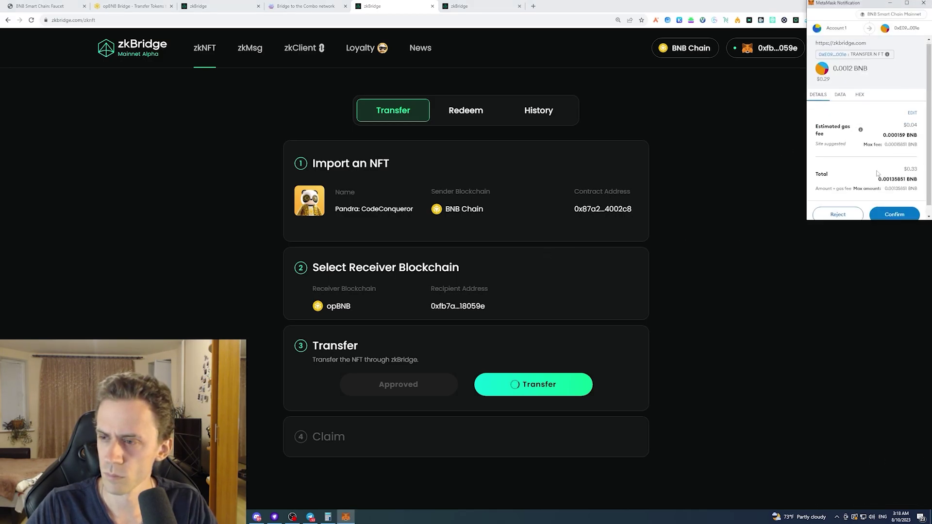
pyautogui.click(893, 209)
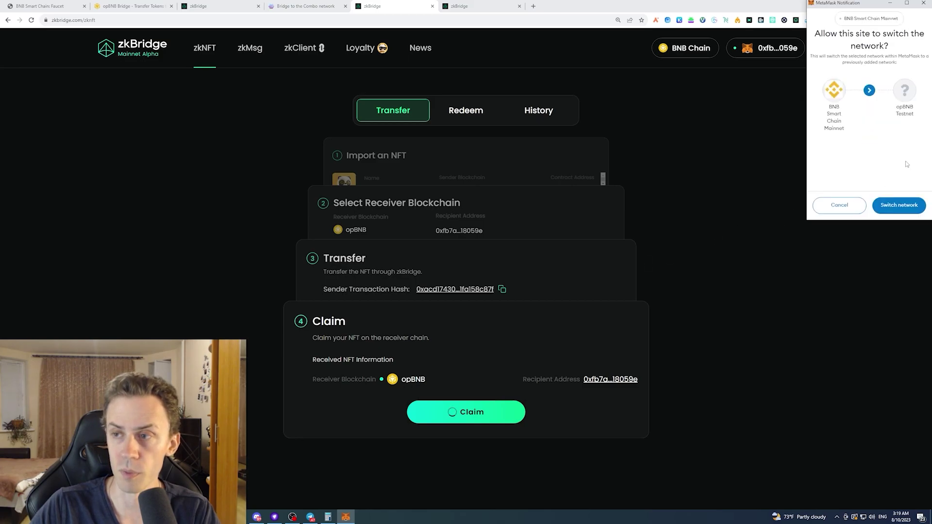
# - Switch the wallet to opBNB and confirm the claim, returning to the completed transfer
pyautogui.click(898, 205)
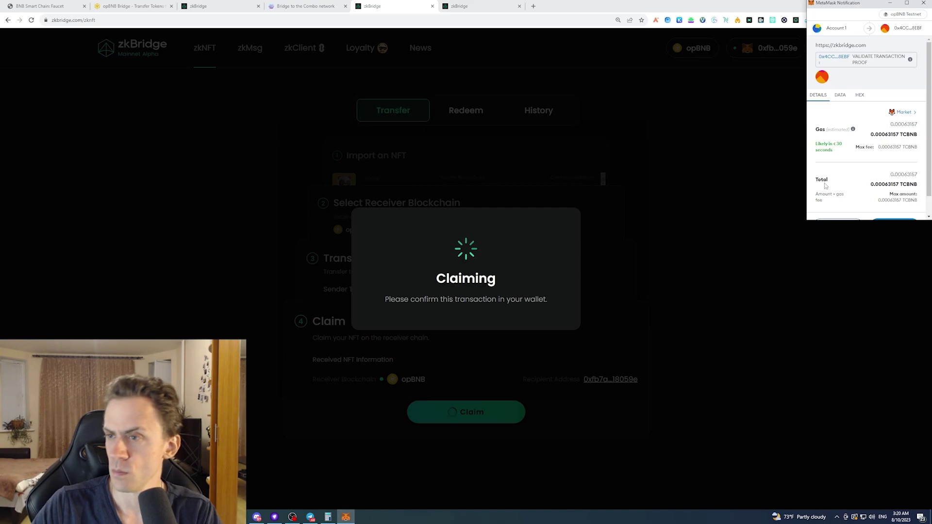
pyautogui.scroll(-2, 899, 160)
pyautogui.click(894, 205)
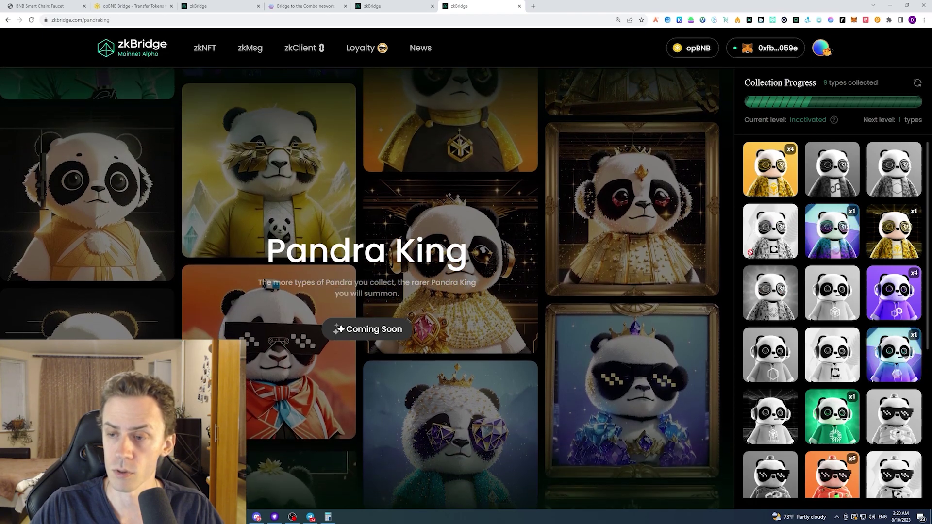
pyautogui.click(393, 5)
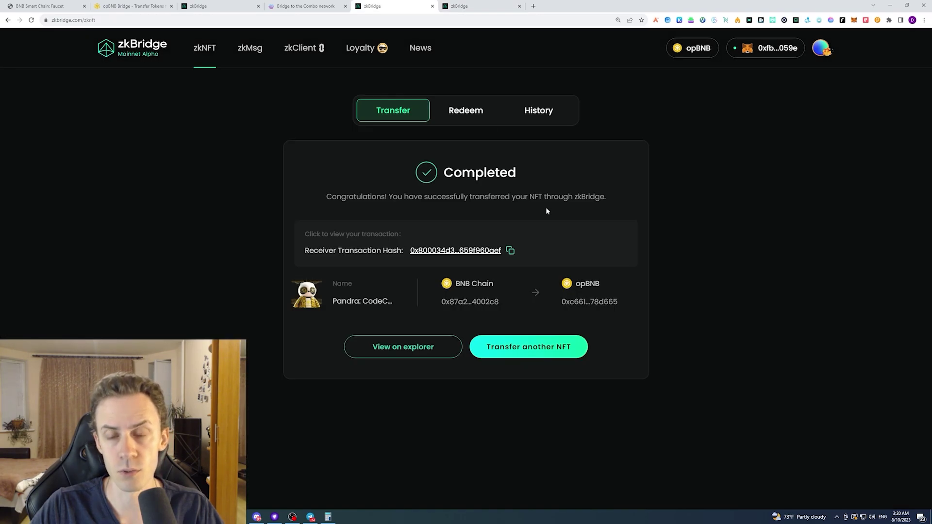
# - Proceed with the Polygon transfer and approve the NFT with a lowered gas fee
pyautogui.moveTo(745, 174); pyautogui.dragTo(663, 150)
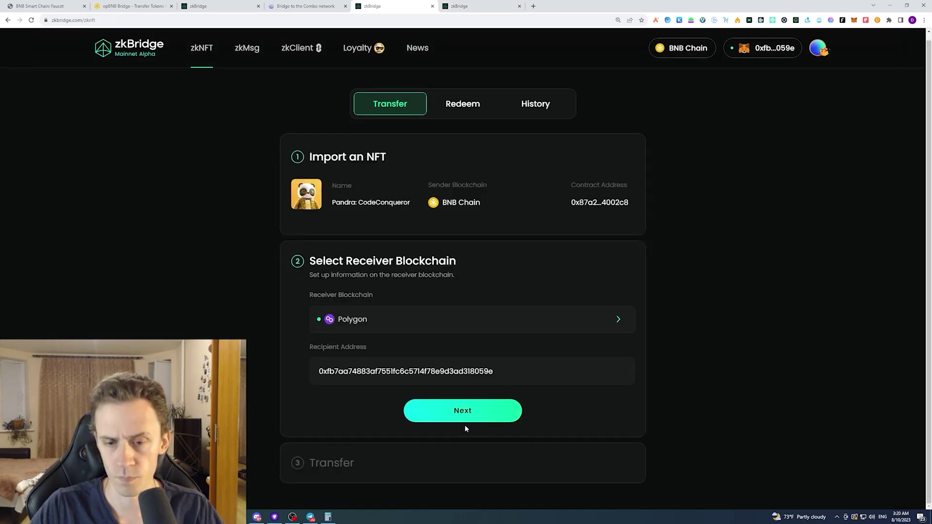
pyautogui.click(464, 412)
pyautogui.click(408, 386)
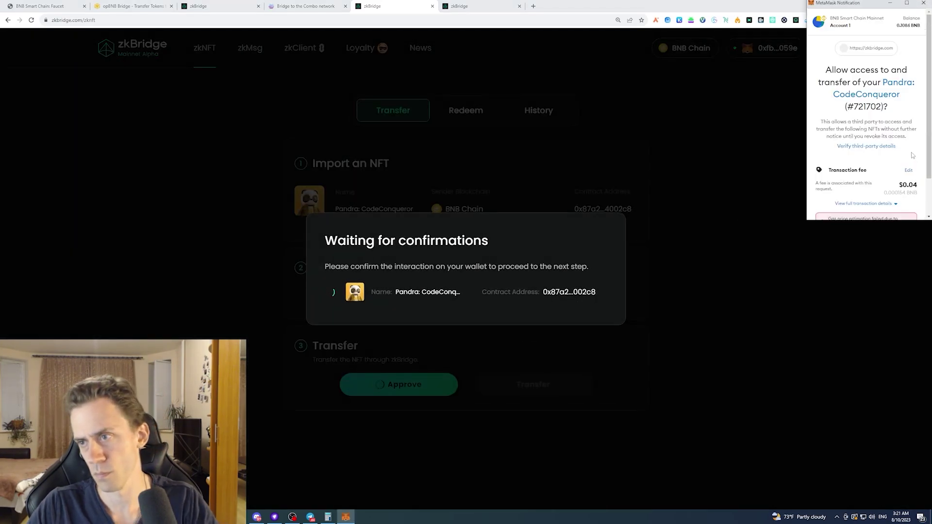
pyautogui.click(908, 171)
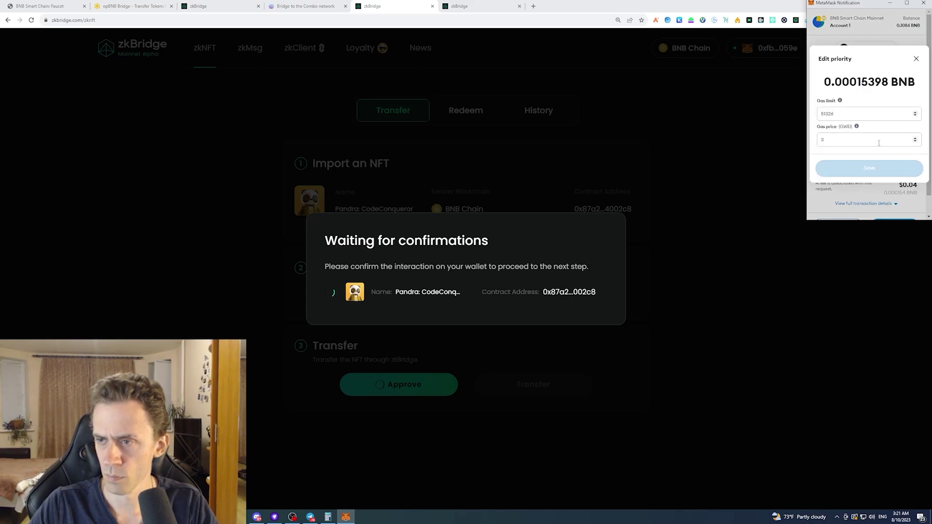
pyautogui.click(836, 169)
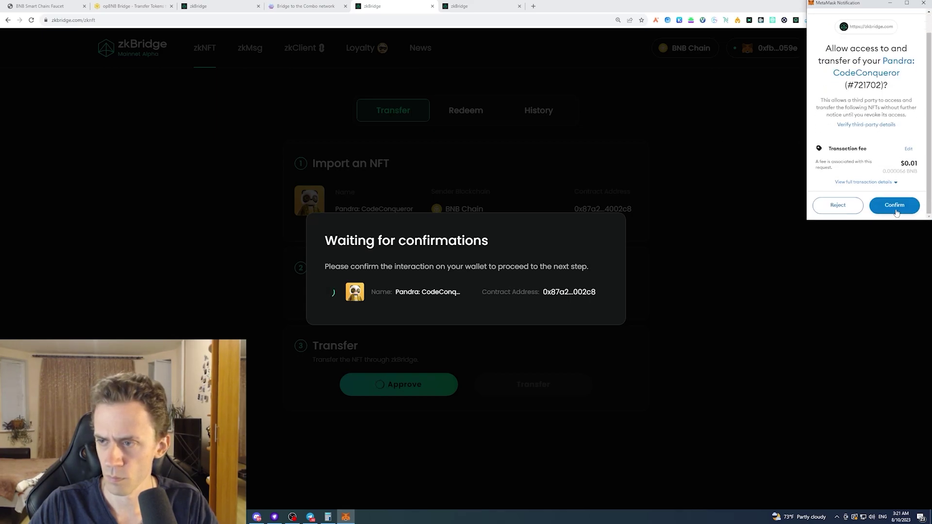
pyautogui.click(893, 204)
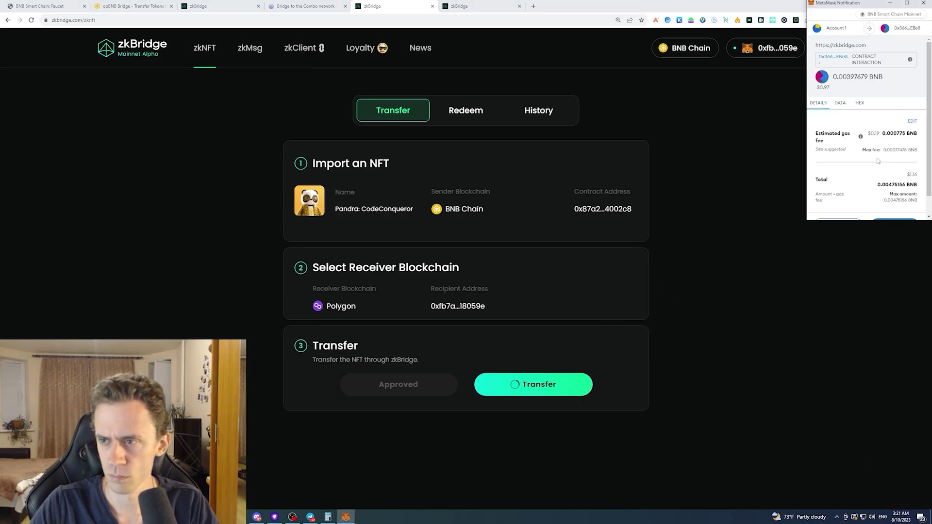
# - Lower the gas fee and confirm the CodeConqueror transfer to Polygon
pyautogui.click(912, 122)
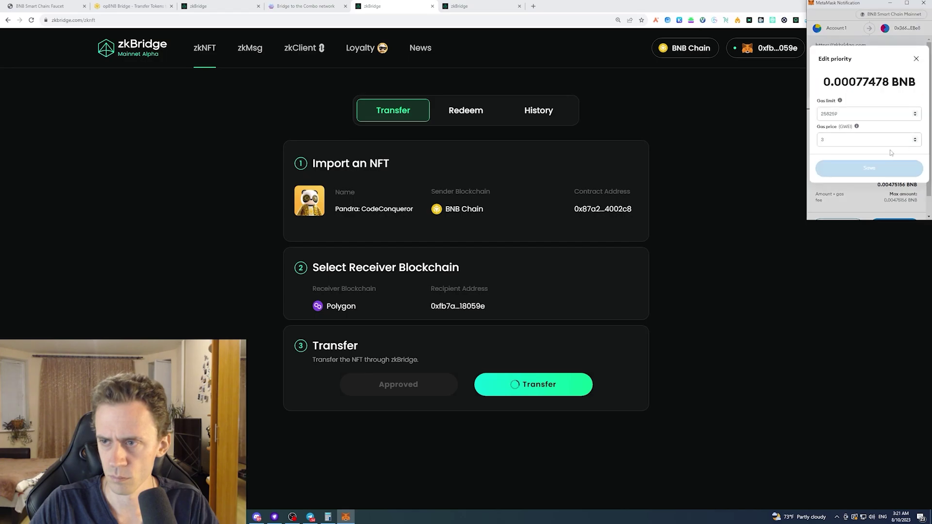
pyautogui.click(835, 168)
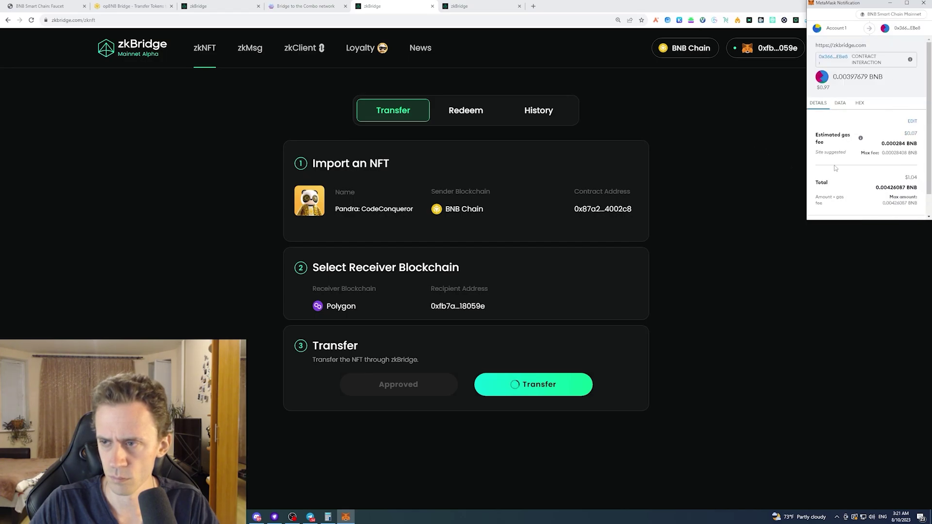
pyautogui.scroll(-2, 834, 168)
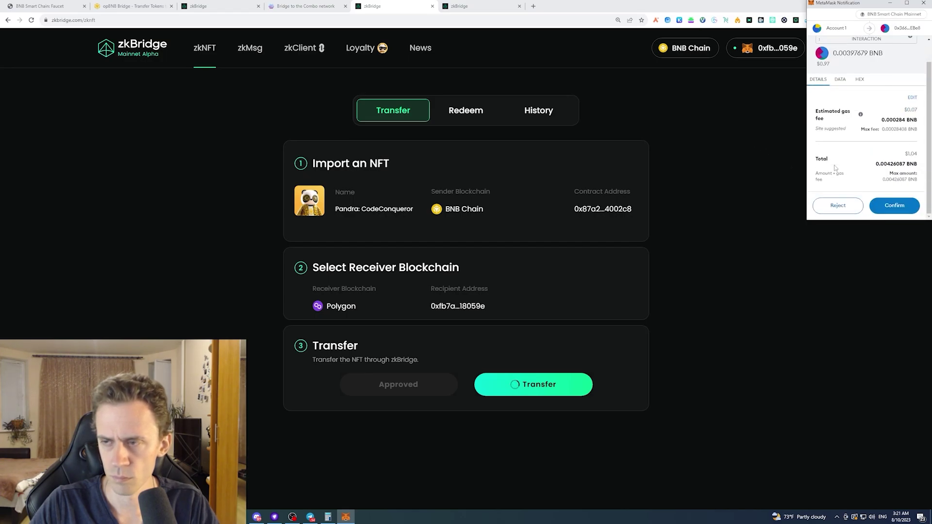
pyautogui.click(895, 206)
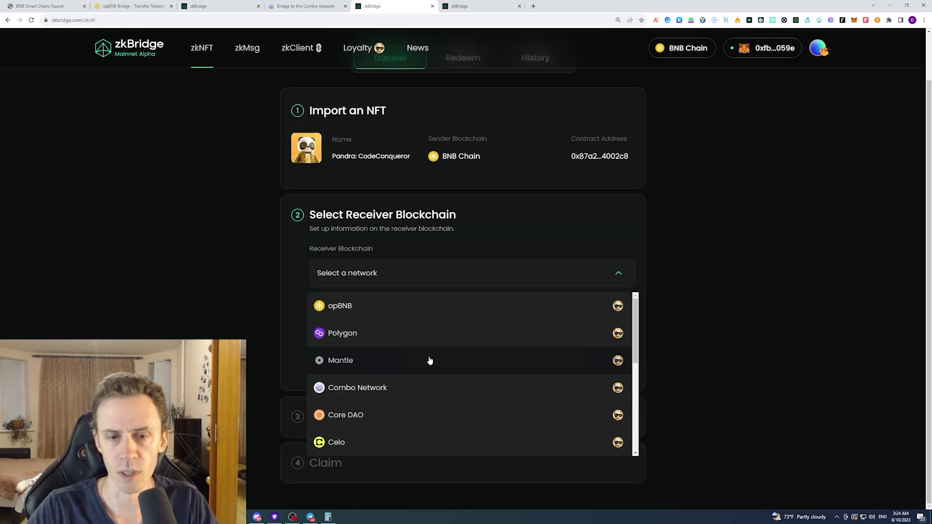
# - Choose Mantle as the receiving chain and approve the NFT
pyautogui.click(429, 361)
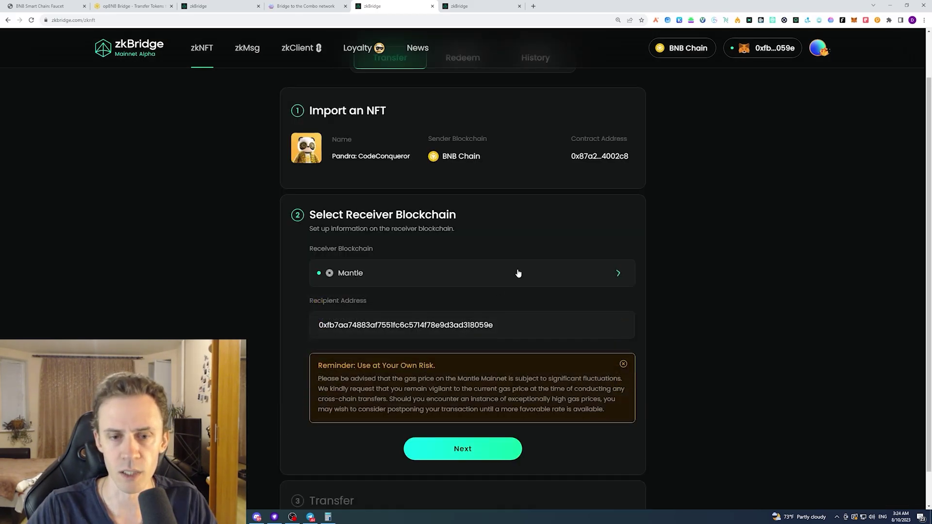
pyautogui.click(463, 449)
pyautogui.click(408, 388)
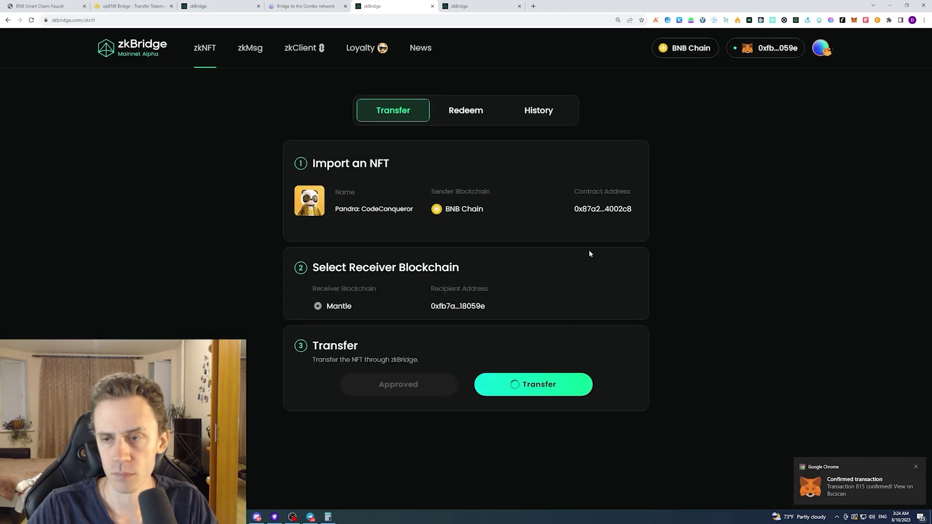
# - Confirm the Mantle transfer with adjusted gas and view it on LayerZero Scan
pyautogui.click(912, 123)
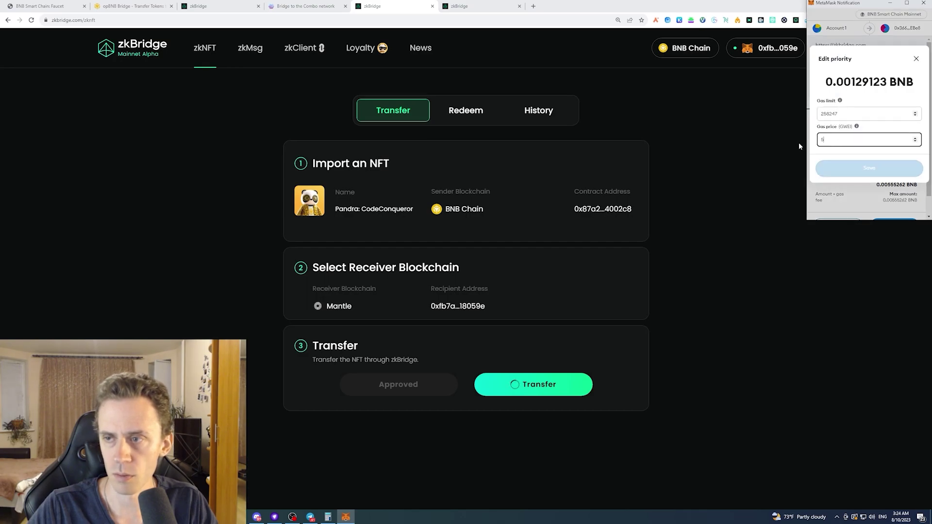
pyautogui.click(855, 176)
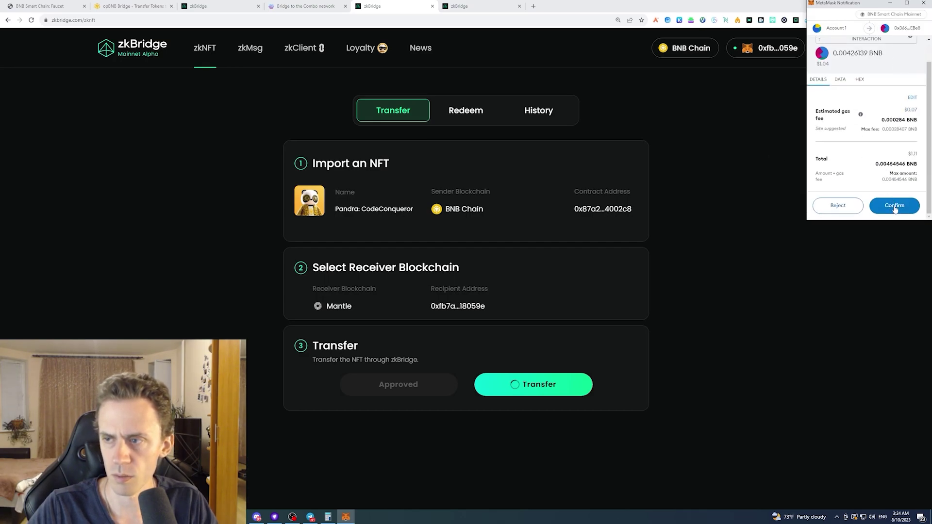
pyautogui.click(894, 207)
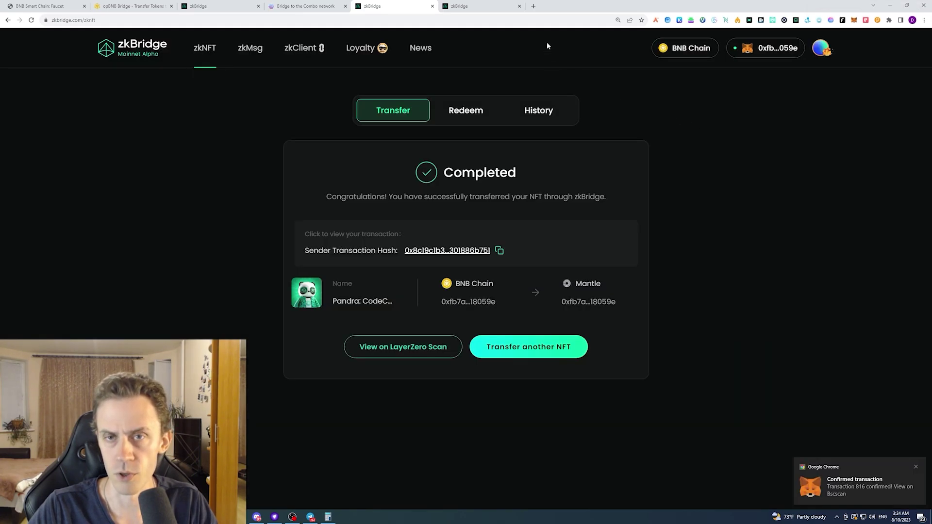
pyautogui.click(509, 6)
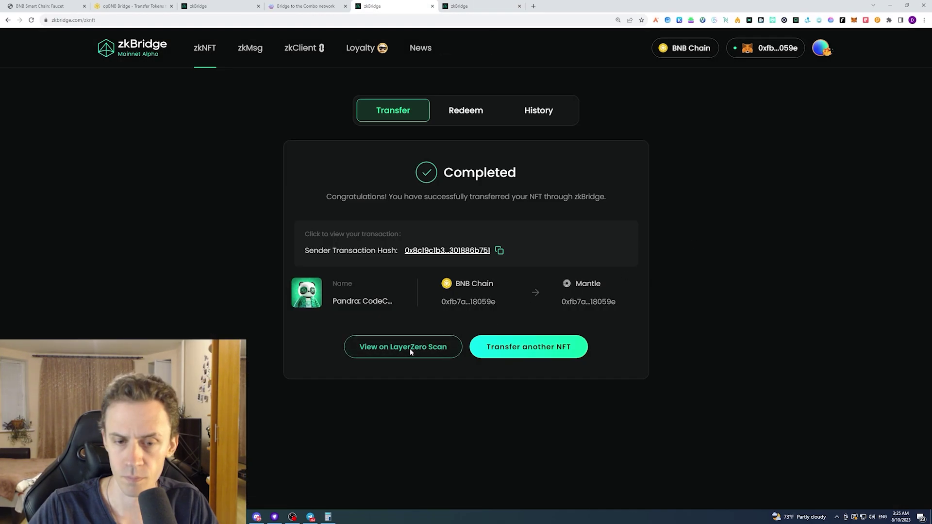
pyautogui.click(447, 337)
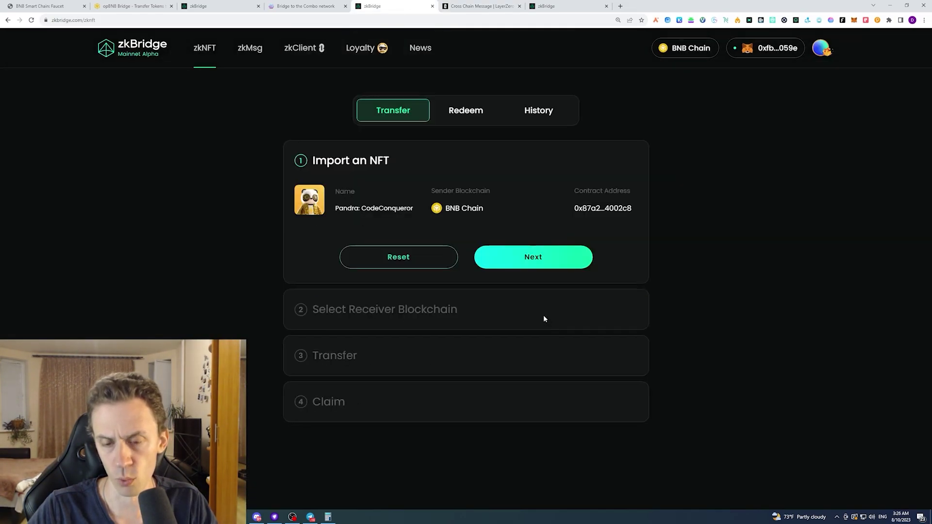
# - Accept the imported CodeConqueror NFT and Core DAO as the receiving chain
pyautogui.click(521, 263)
pyautogui.click(465, 410)
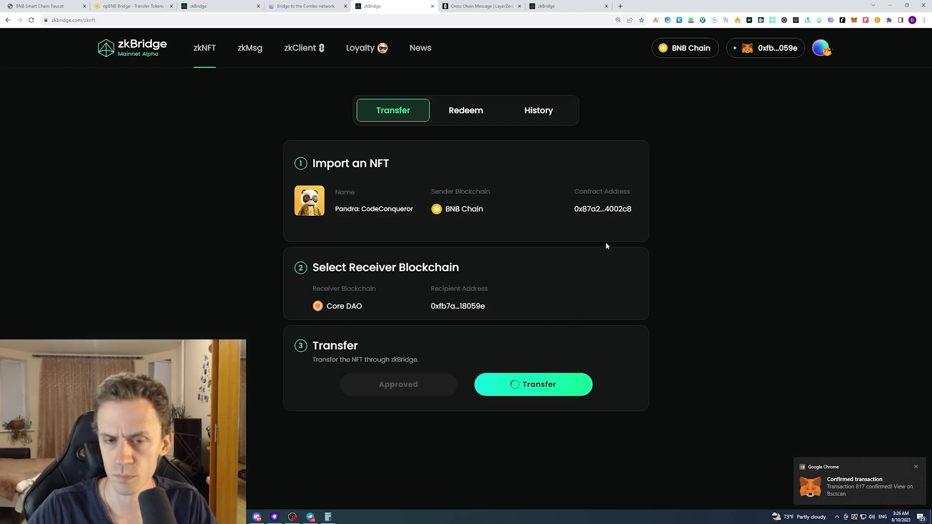
pyautogui.scroll(-1, 893, 158)
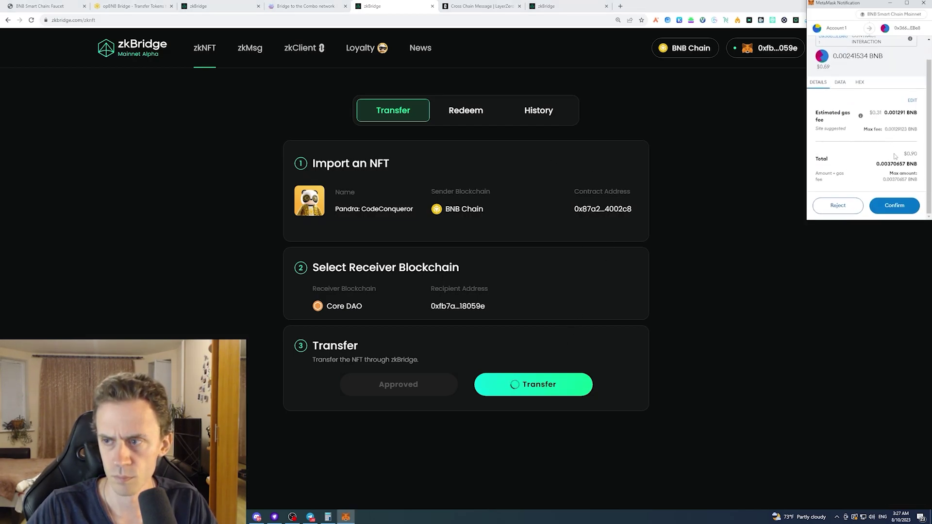
# - Set the MetaMask gas price to 1.1 and confirm the Core DAO transfer
pyautogui.click(912, 101)
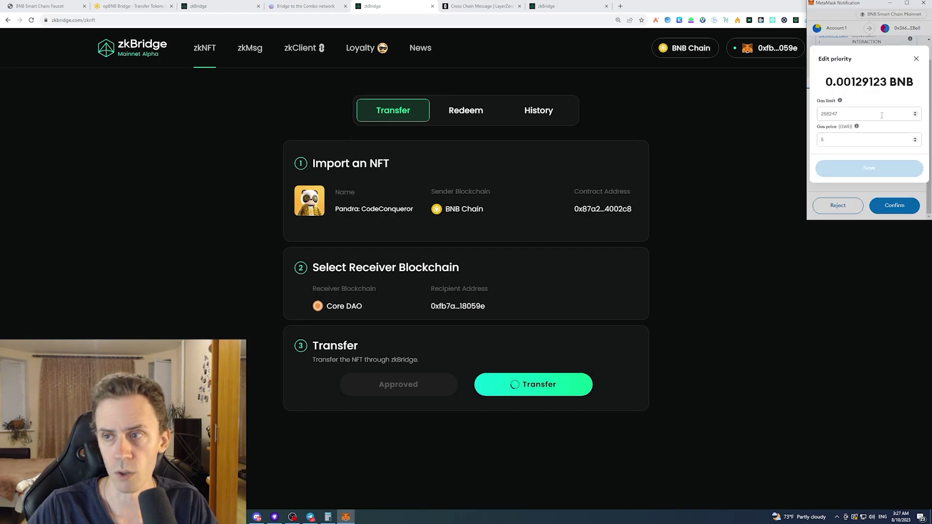
pyautogui.press('BackSpace')
pyautogui.write('1.1')
pyautogui.press('Return')
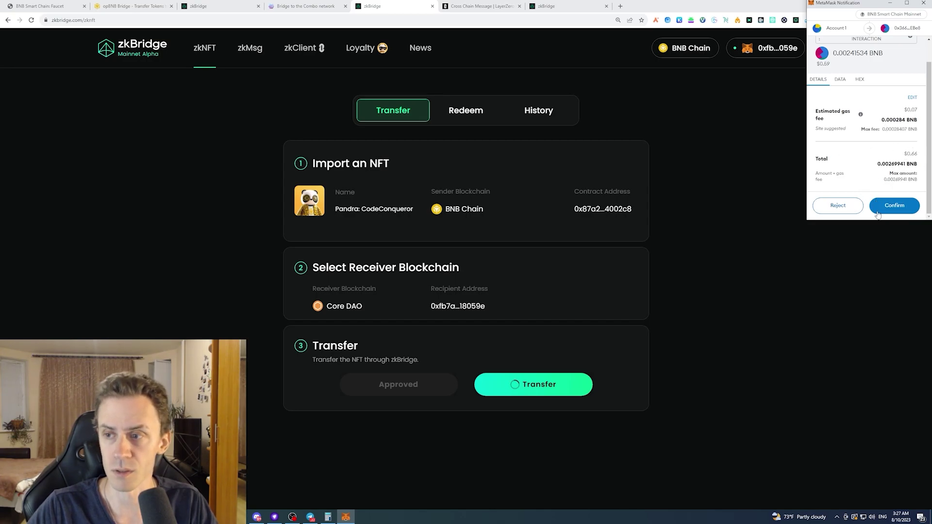
pyautogui.click(895, 206)
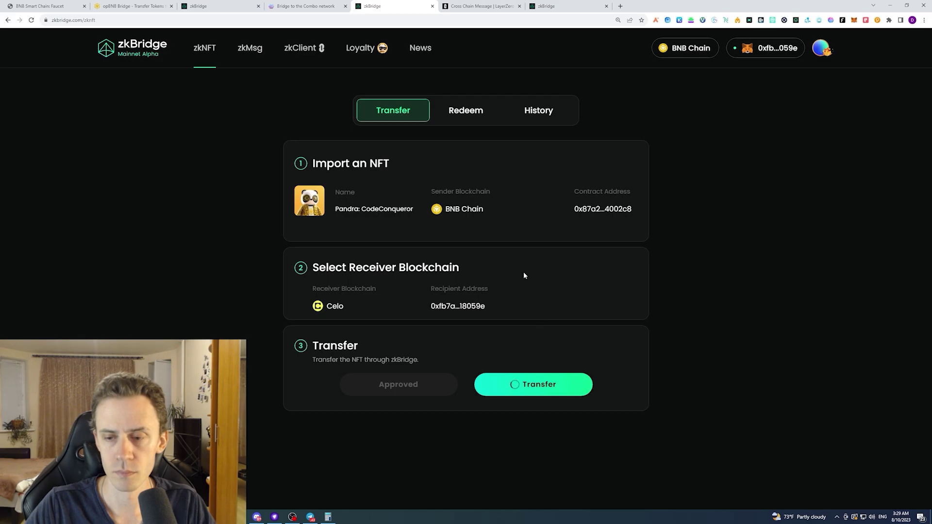
# - Lower the MetaMask gas price to 1.1 GWEI and save it
pyautogui.click(910, 126)
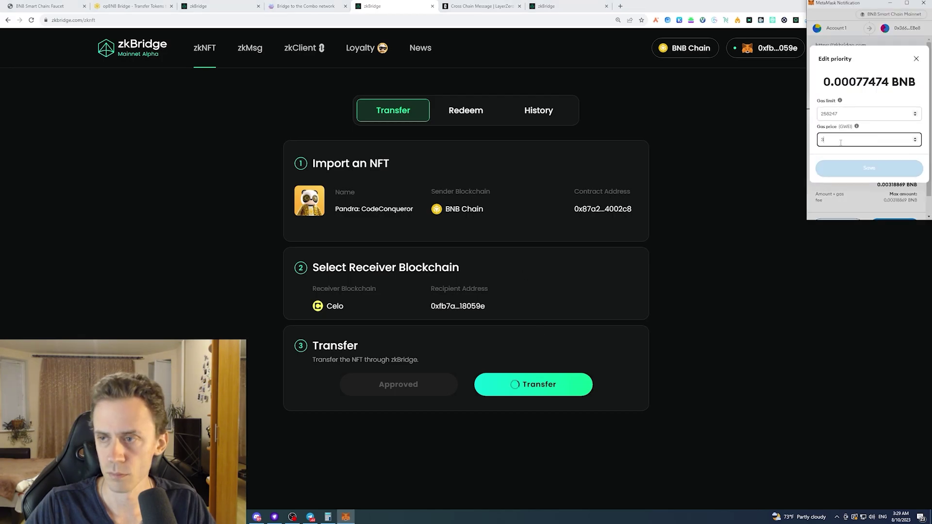
pyautogui.press('BackSpace')
pyautogui.write('1.1')
pyautogui.click(856, 168)
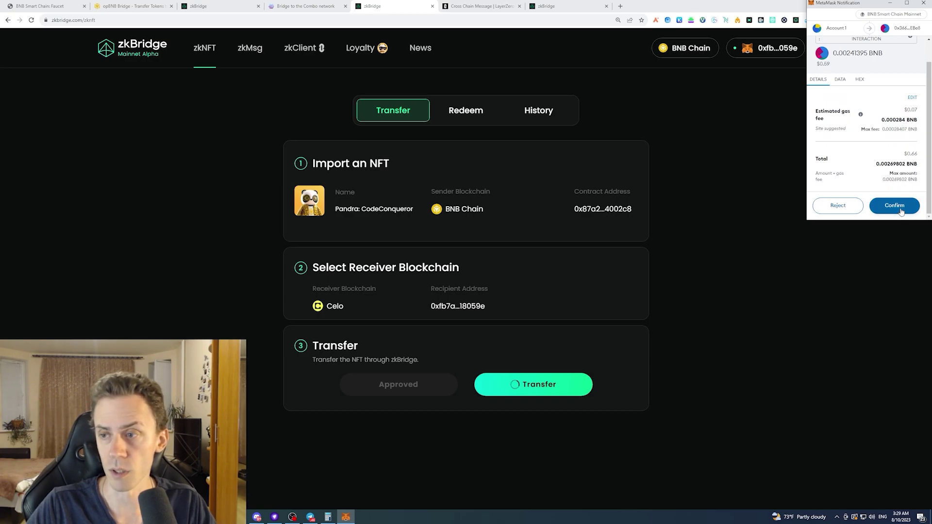
# - Confirm the BNB Chain to Celo transfer, then view and close the LayerZero message page
pyautogui.click(899, 208)
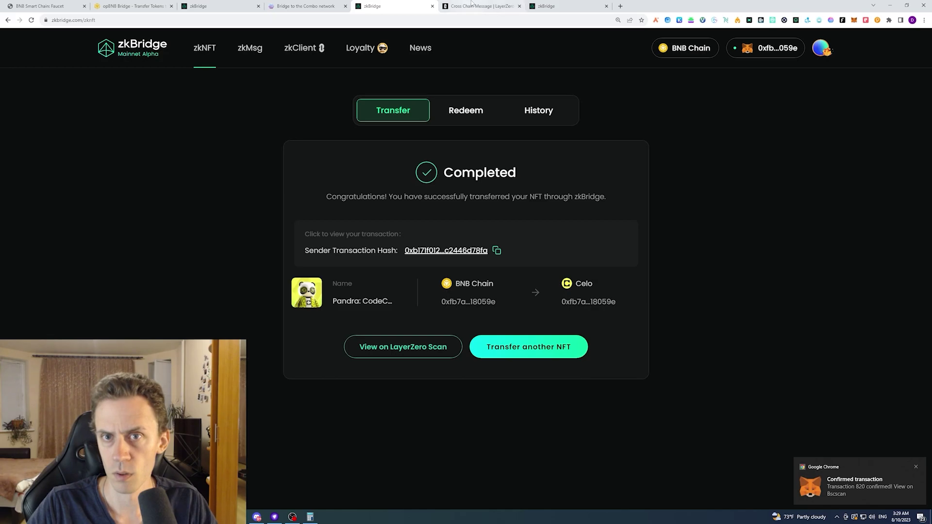
pyautogui.click(471, 4)
pyautogui.click(519, 7)
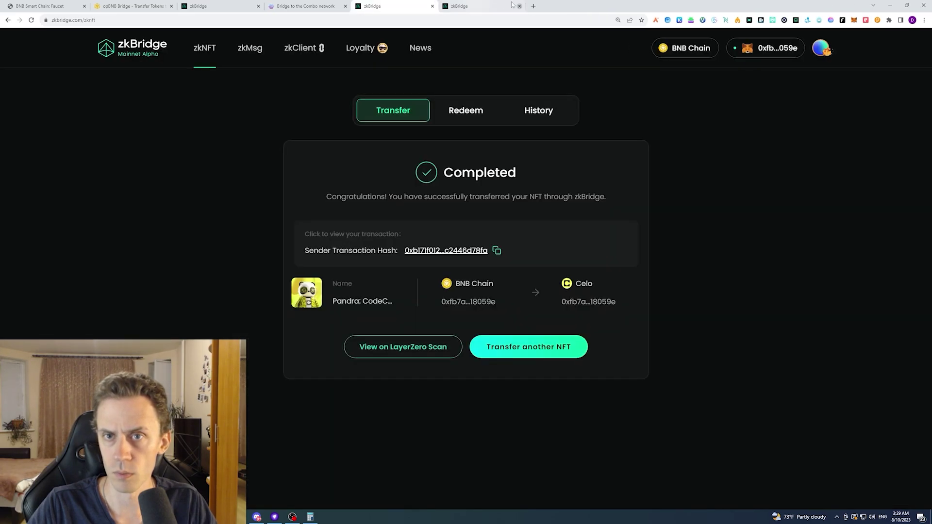
# - Review the Pandra King Collection Progress grid: 11 types collected, Uncommon level
pyautogui.click(481, 6)
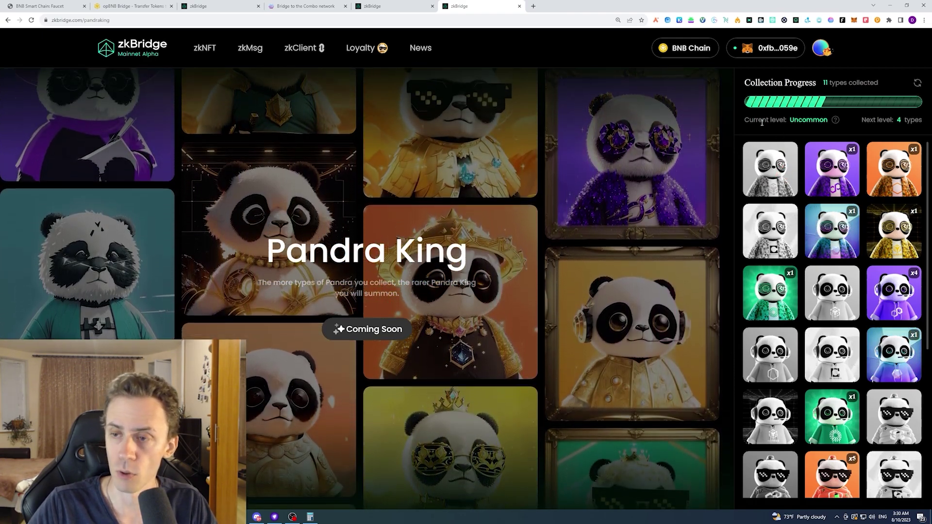
pyautogui.scroll(-2, 812, 157)
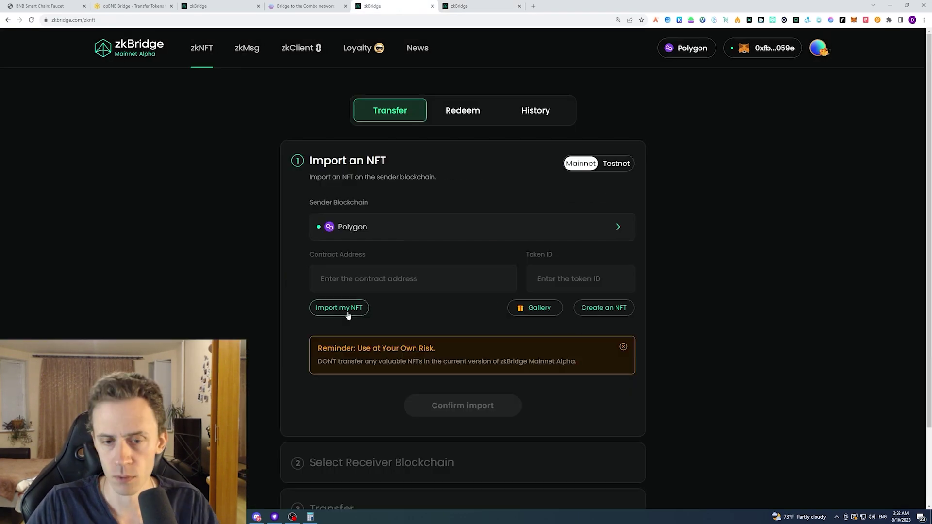
# - Import a Pandra: PixelProwler NFT from Polygon instead of CodeConqueror
pyautogui.click(340, 307)
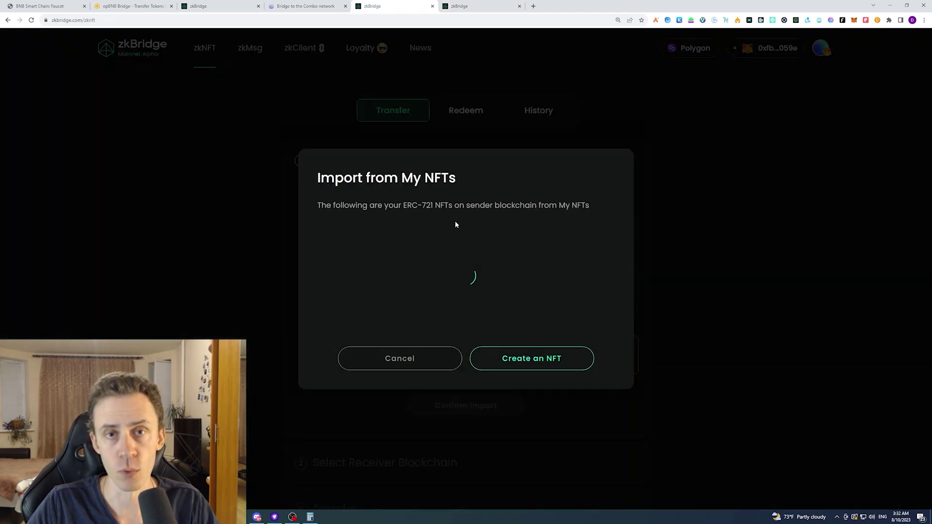
pyautogui.click(439, 266)
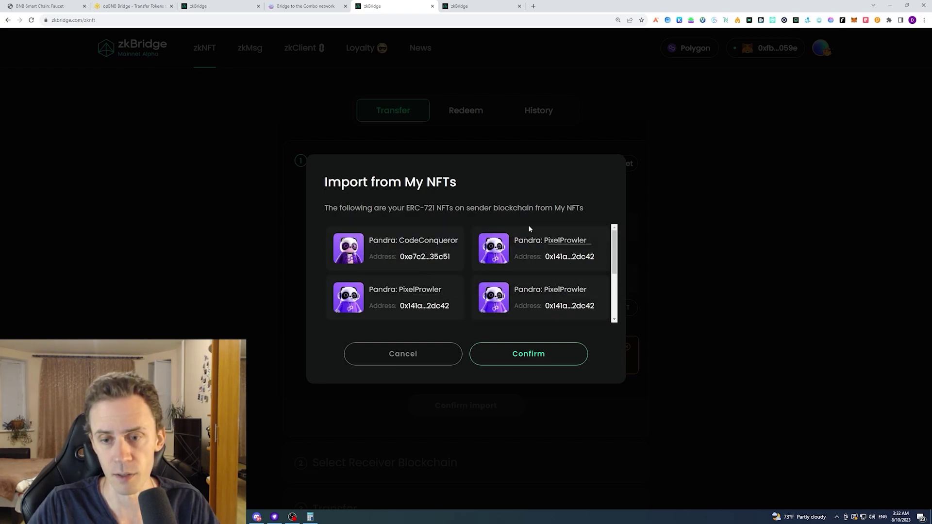
pyautogui.click(533, 256)
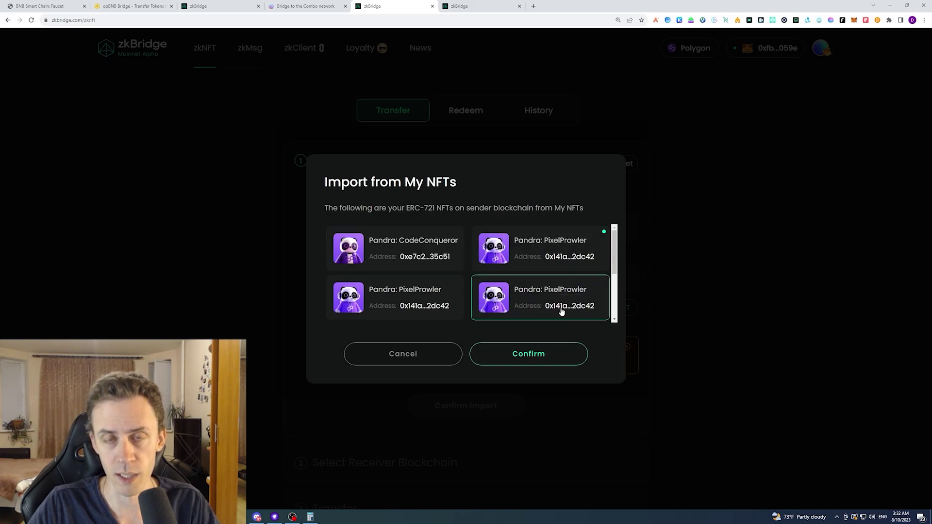
pyautogui.click(548, 357)
# - Confirm the Polygon-to-opBNB transfer, then claim the NFT on opBNB after switching networks
pyautogui.scroll(-1, 415, 243)
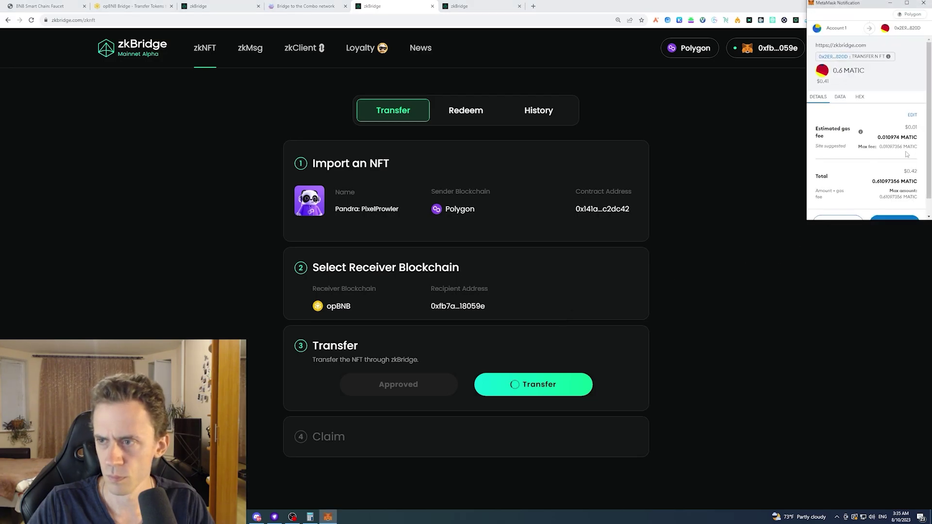
pyautogui.scroll(-1, 903, 155)
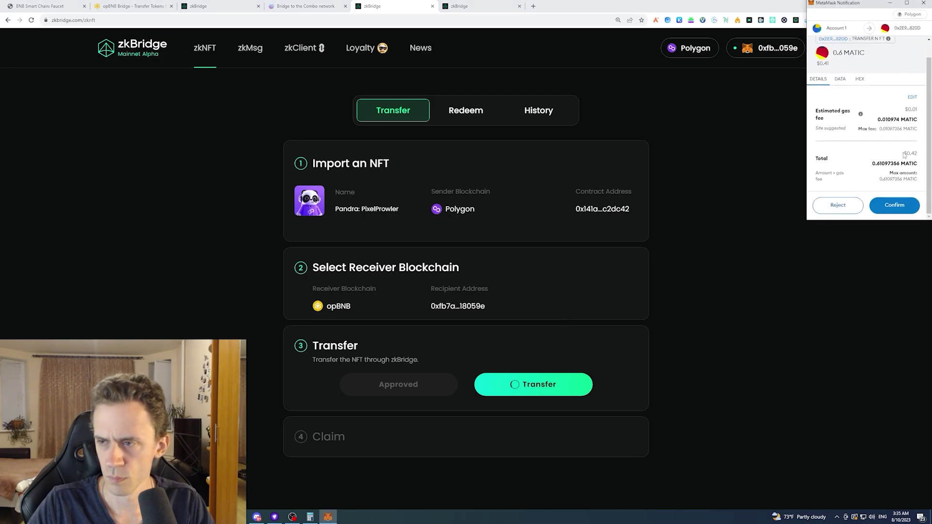
pyautogui.click(896, 207)
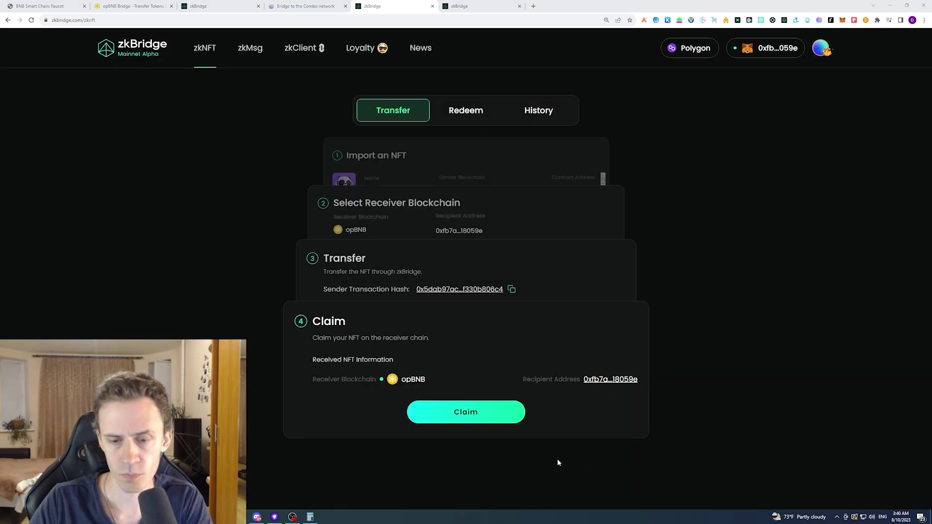
pyautogui.click(473, 412)
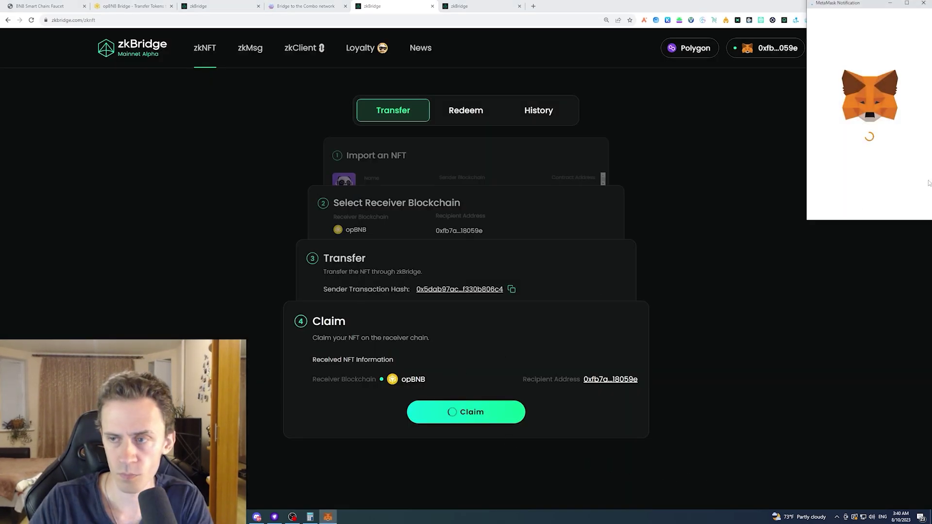
pyautogui.click(904, 208)
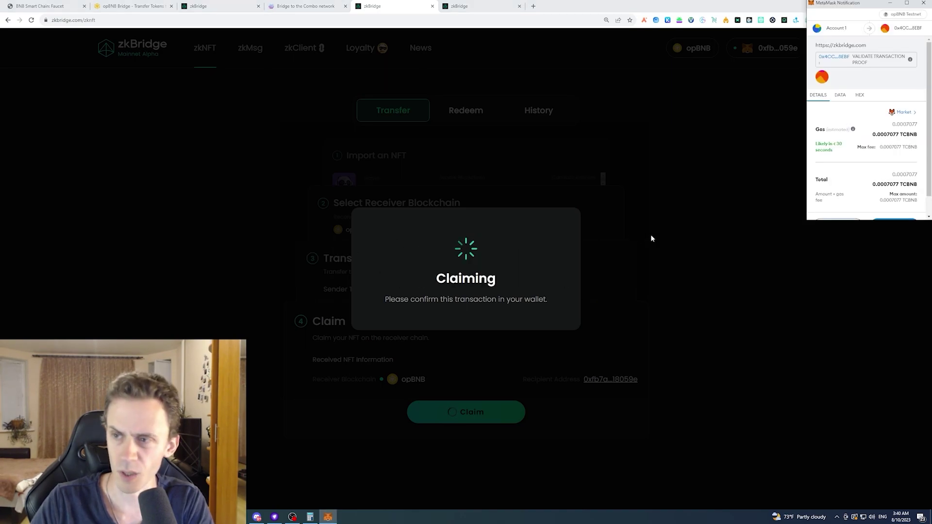
pyautogui.scroll(-1, 873, 146)
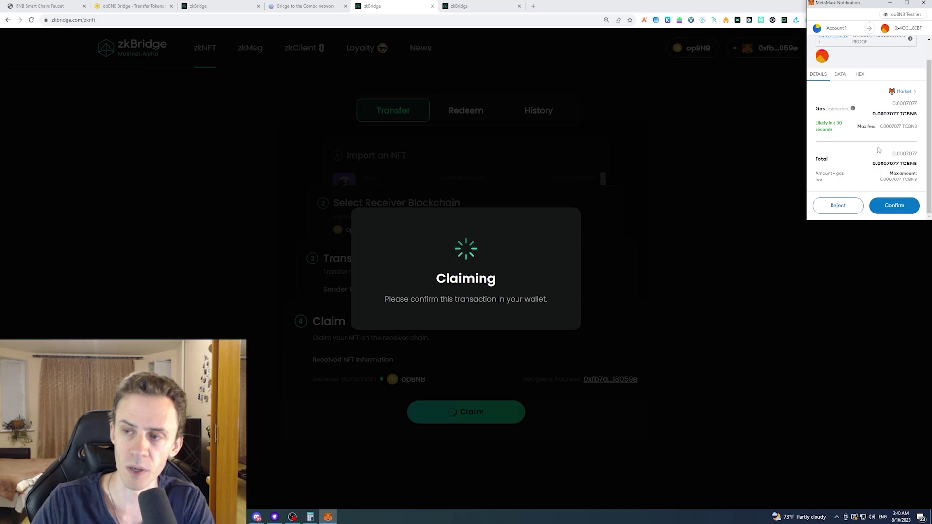
pyautogui.click(895, 206)
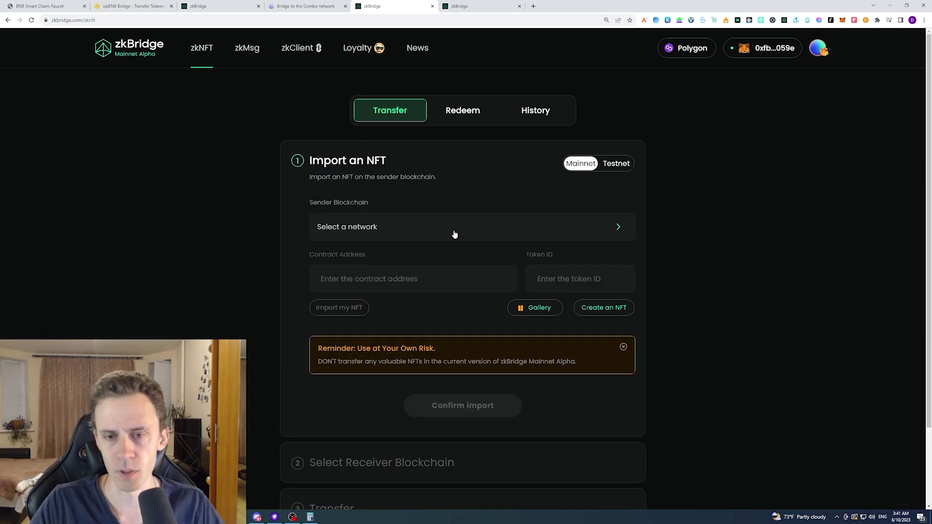
# - Set Polygon as the sender chain and import a Pandra: PixelProwler NFT
pyautogui.click(455, 234)
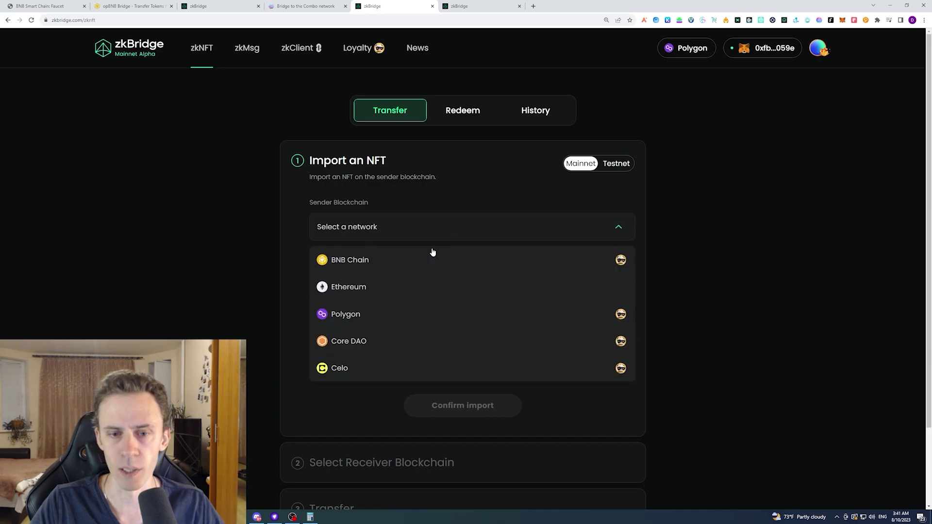
pyautogui.click(387, 314)
pyautogui.scroll(-2, 485, 228)
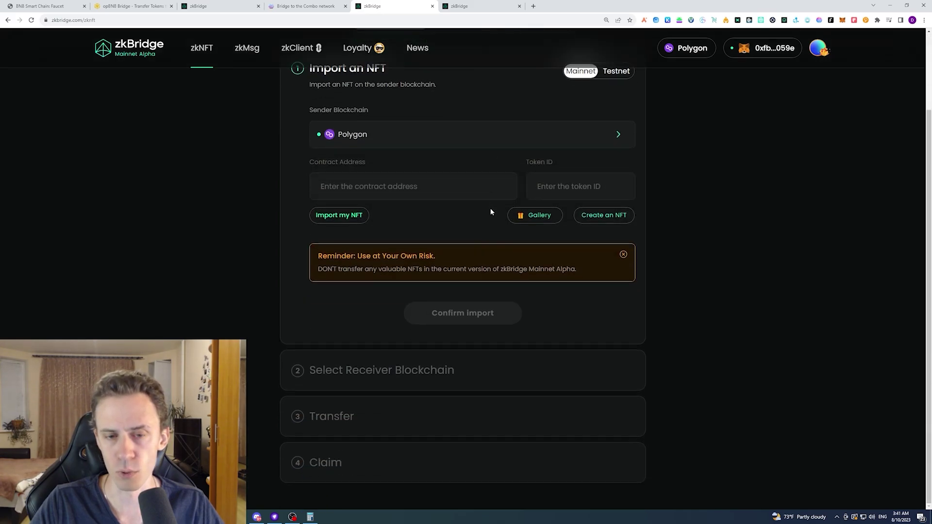
pyautogui.click(355, 223)
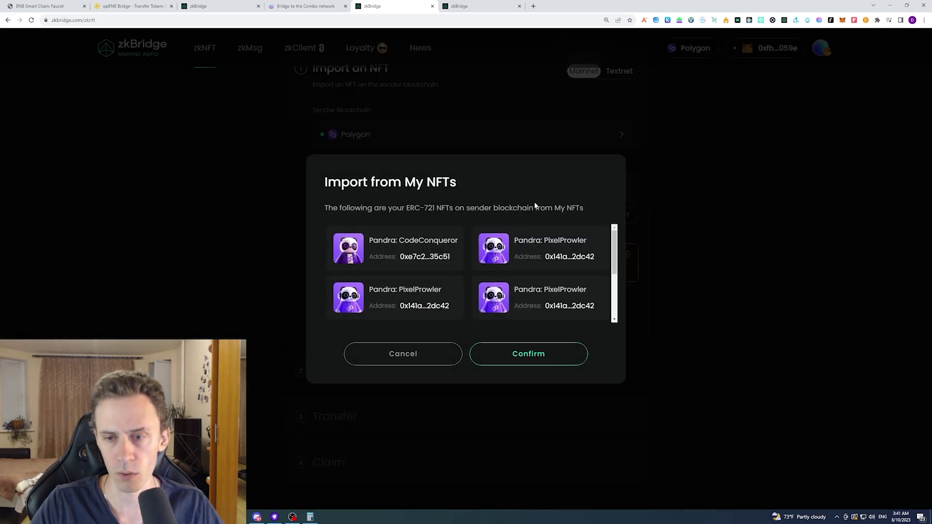
pyautogui.click(547, 252)
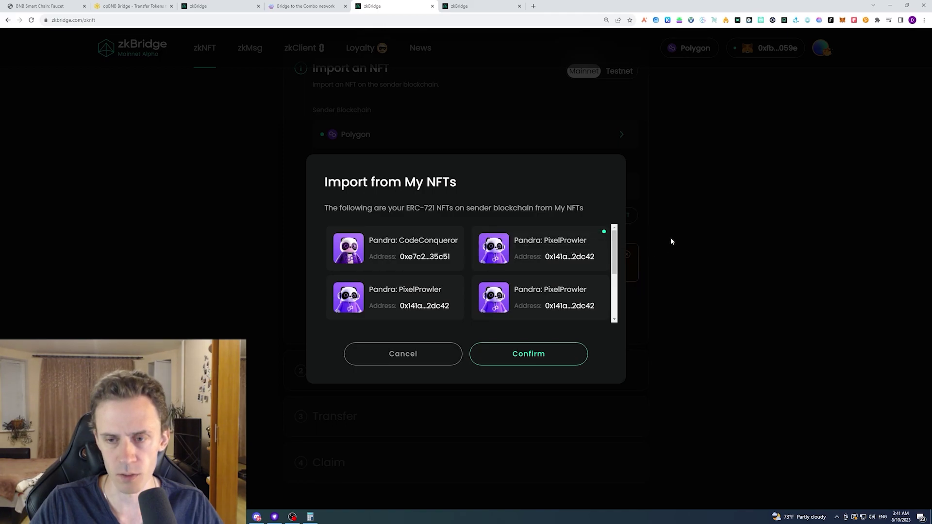
pyautogui.click(537, 358)
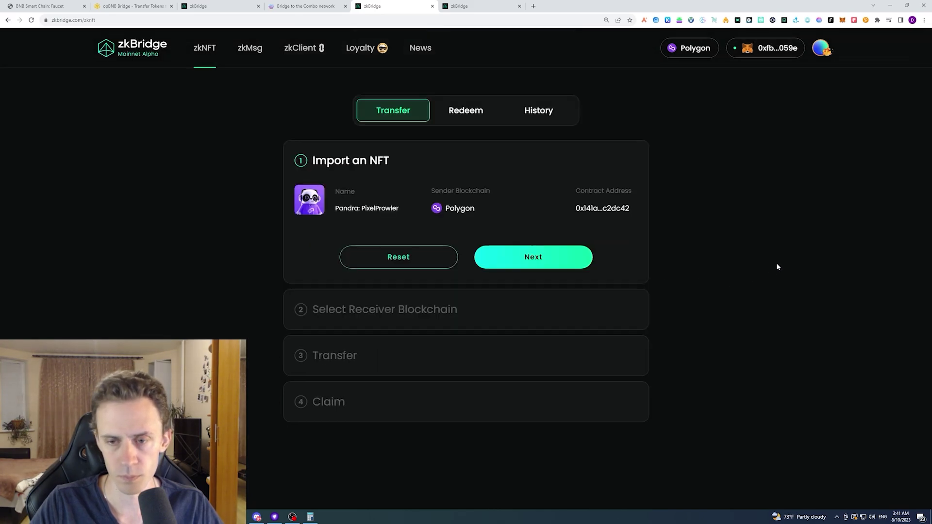
# - Choose Celo as the receiving chain and proceed to the transfer step
pyautogui.click(546, 263)
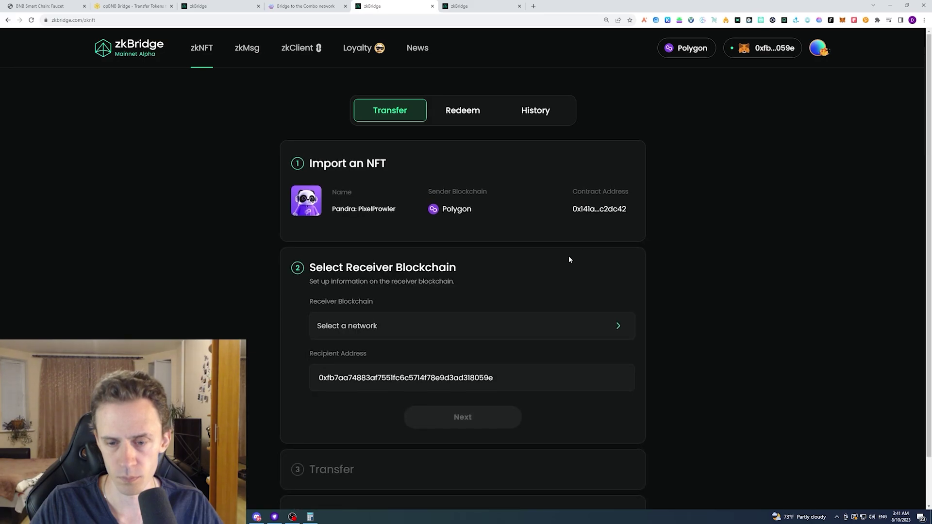
pyautogui.click(457, 337)
pyautogui.scroll(-2, 437, 378)
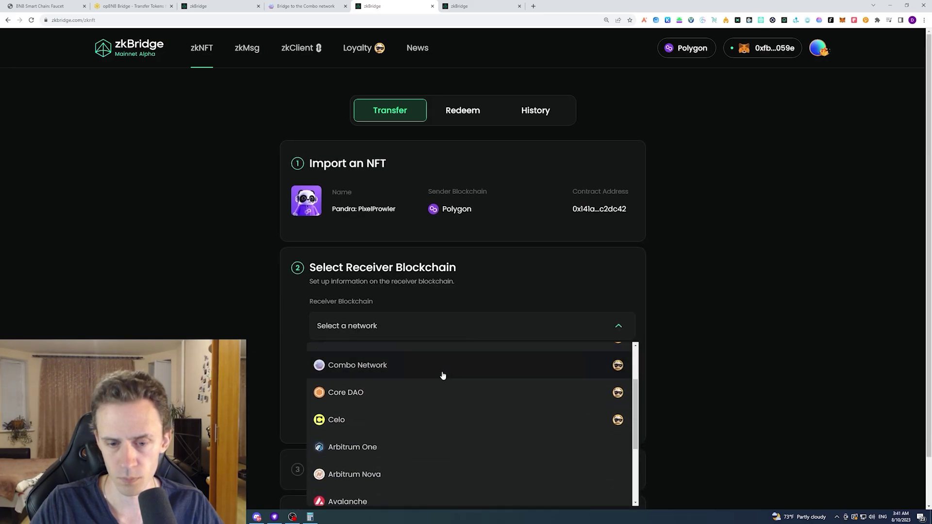
pyautogui.click(407, 397)
pyautogui.click(465, 409)
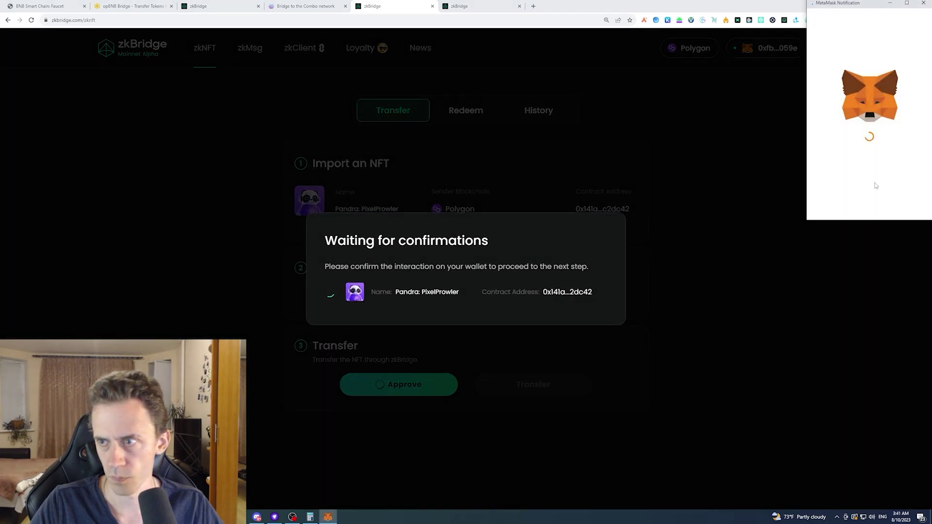
# - Approve the NFT for bridging and confirm the Polygon-to-Celo transfer in MetaMask
pyautogui.scroll(-1, 896, 193)
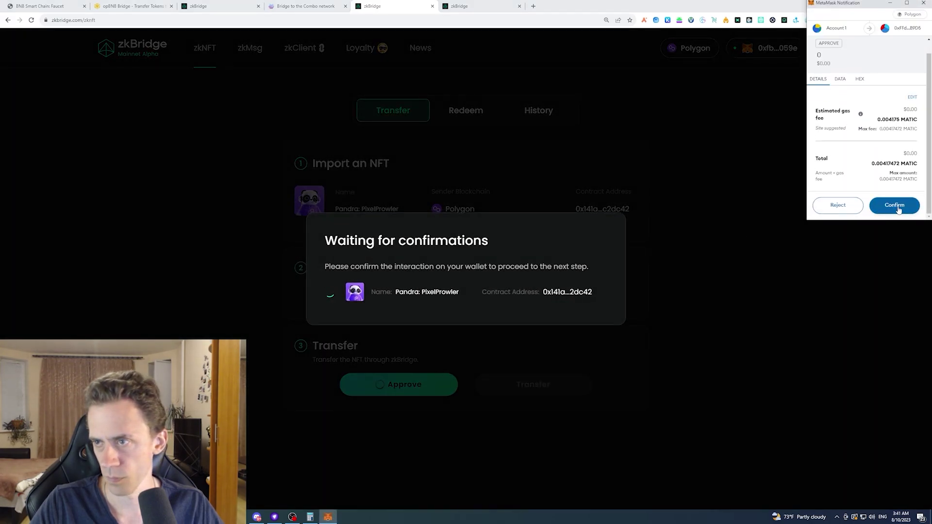
pyautogui.click(898, 207)
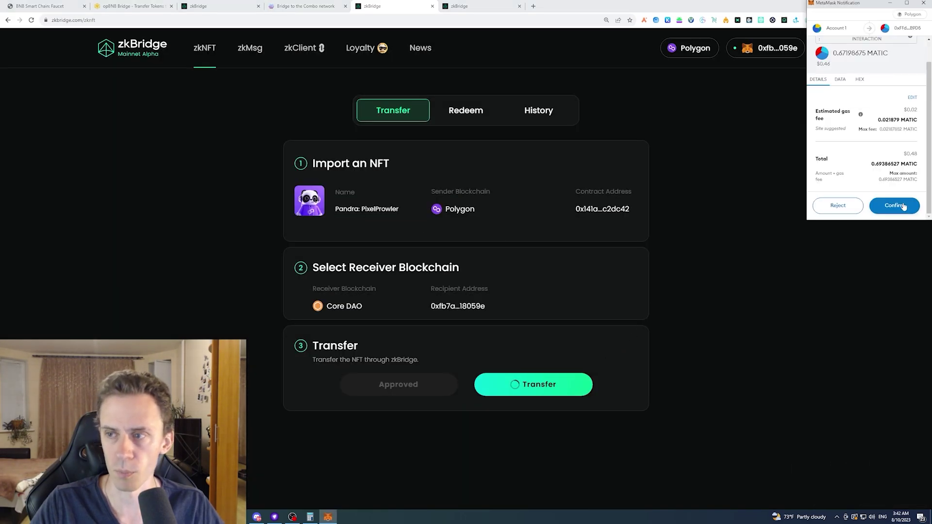
pyautogui.click(902, 204)
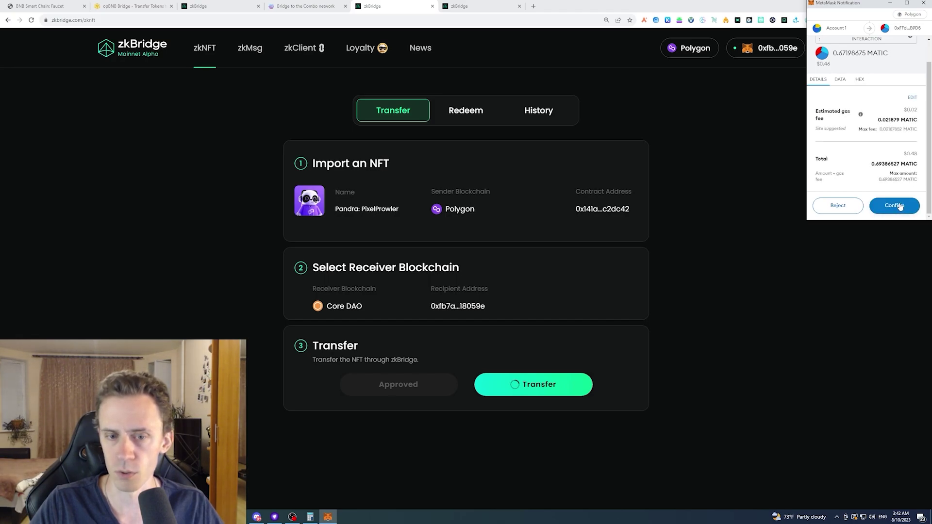
pyautogui.click(900, 206)
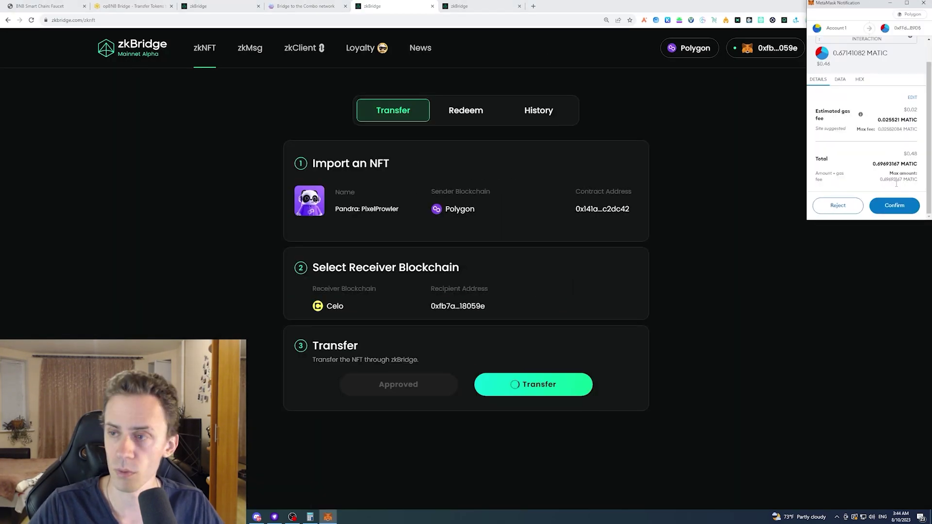
pyautogui.click(899, 206)
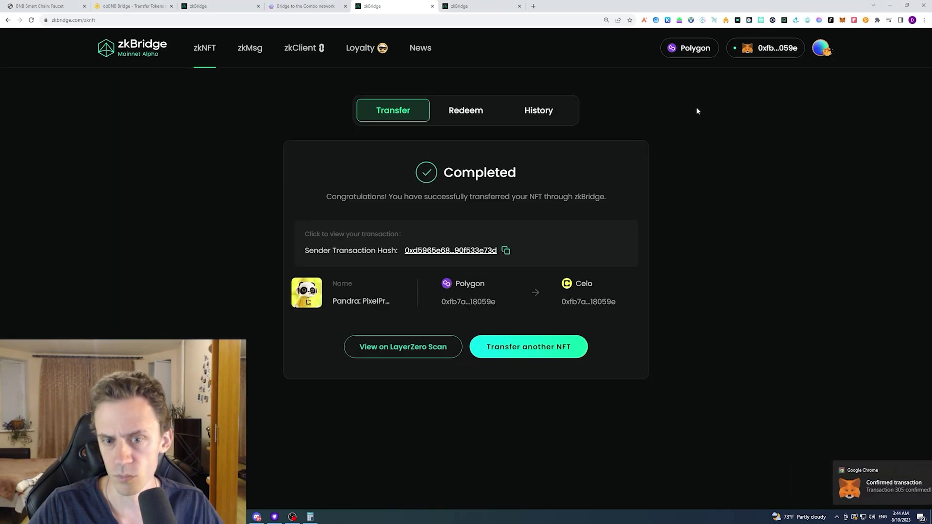
# - Scroll through the Pandra King Collection Progress grid, now at 13 types collected
pyautogui.hotkey('ctrl', 'Tab')
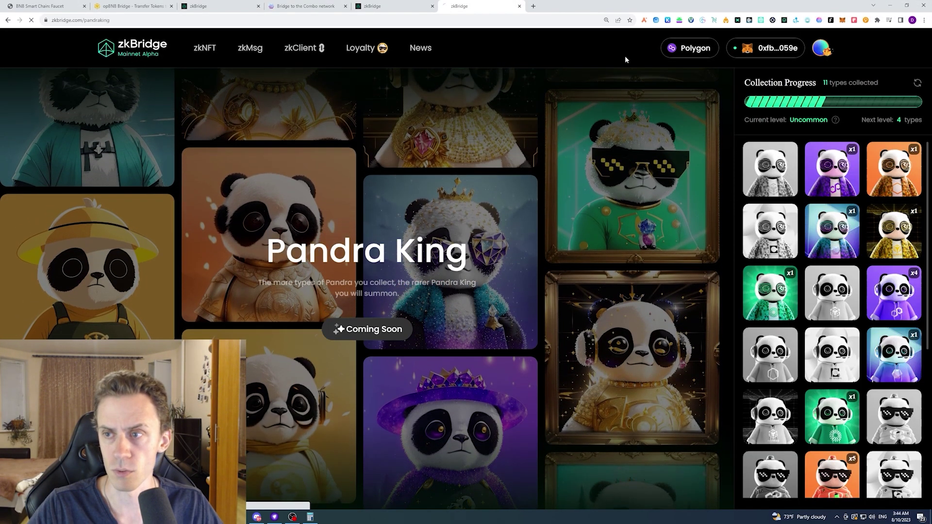
pyautogui.scroll(-1, 806, 286)
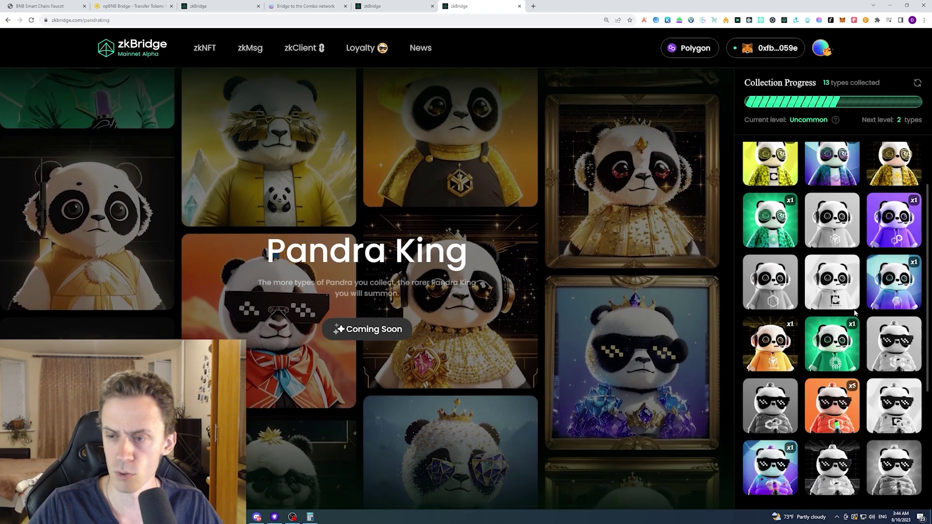
pyautogui.scroll(1, 807, 286)
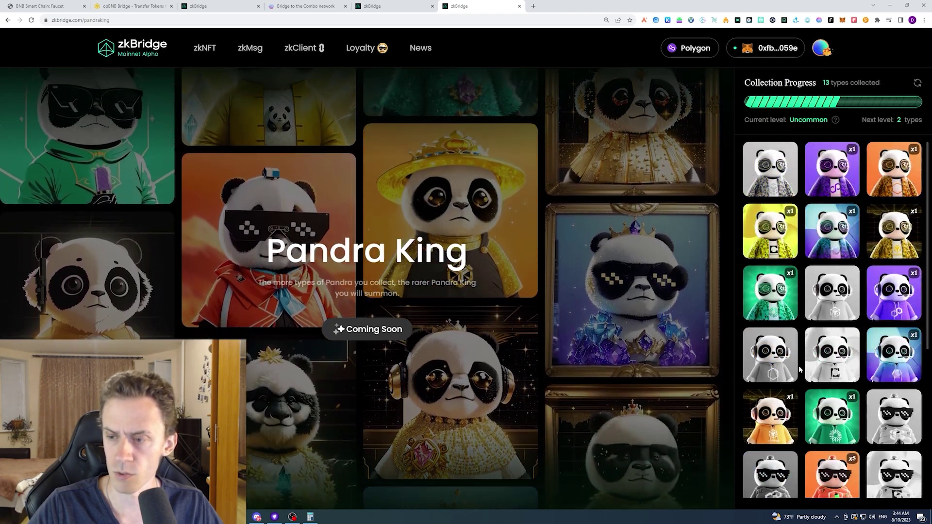
pyautogui.scroll(-1, 888, 249)
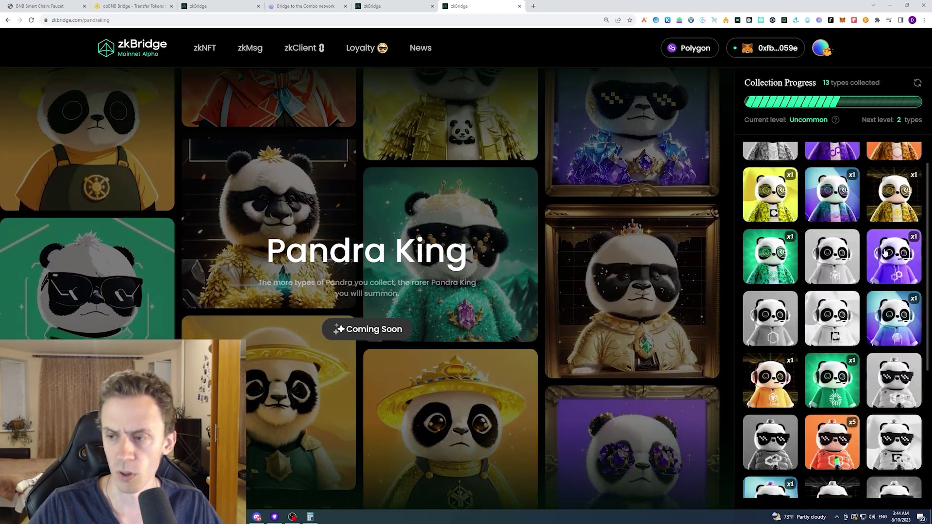
pyautogui.scroll(-1, 888, 249)
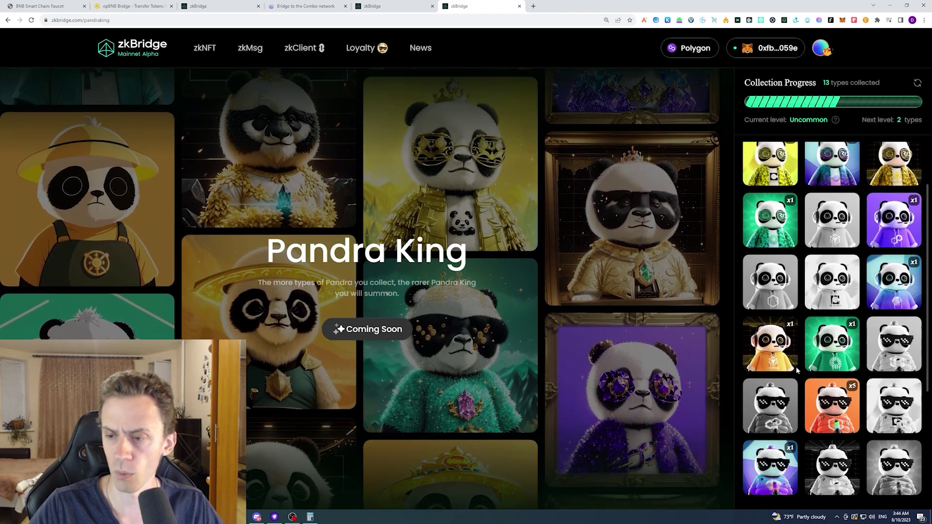
pyautogui.scroll(-1, 827, 293)
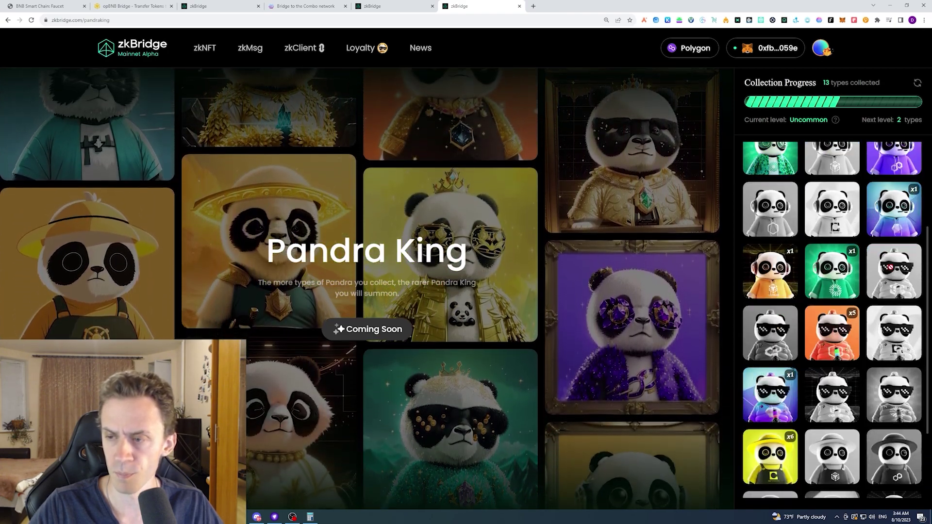
pyautogui.scroll(1, 805, 330)
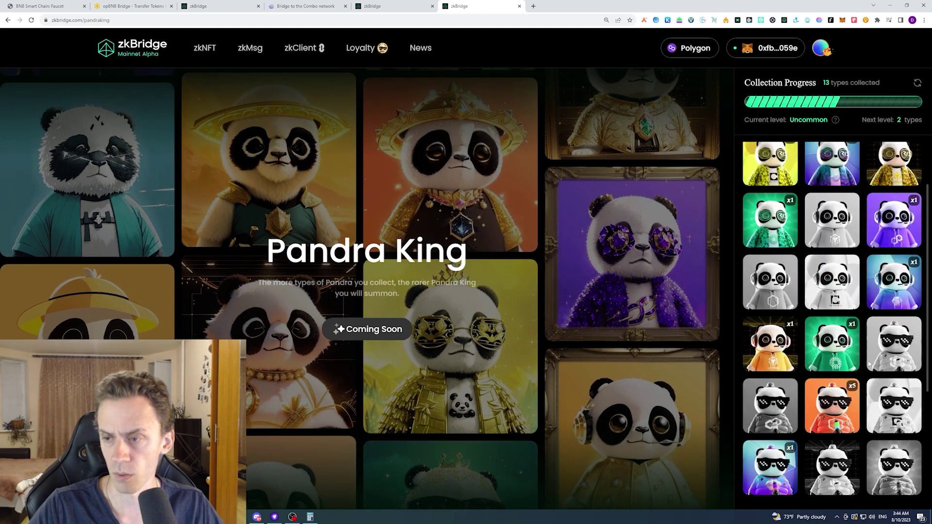
pyautogui.scroll(-1, 783, 363)
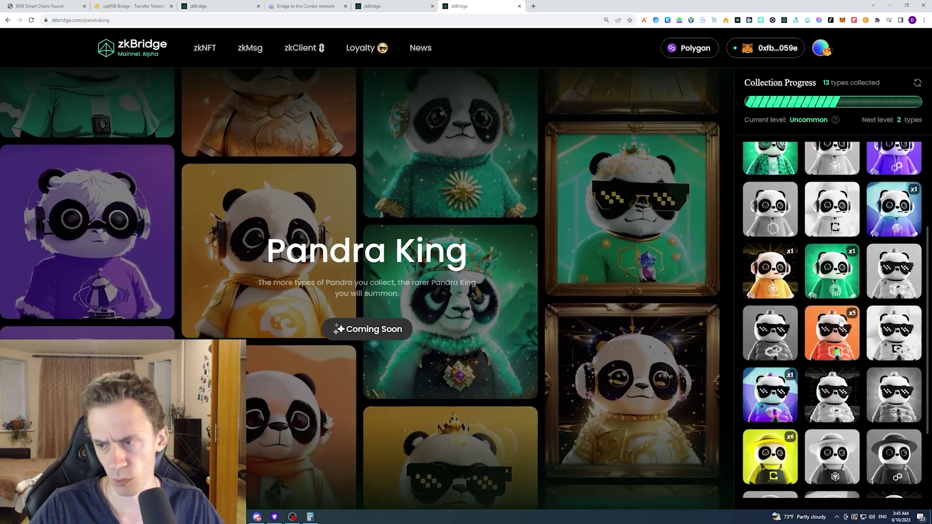
pyautogui.scroll(-1, 829, 257)
pyautogui.scroll(1, 806, 301)
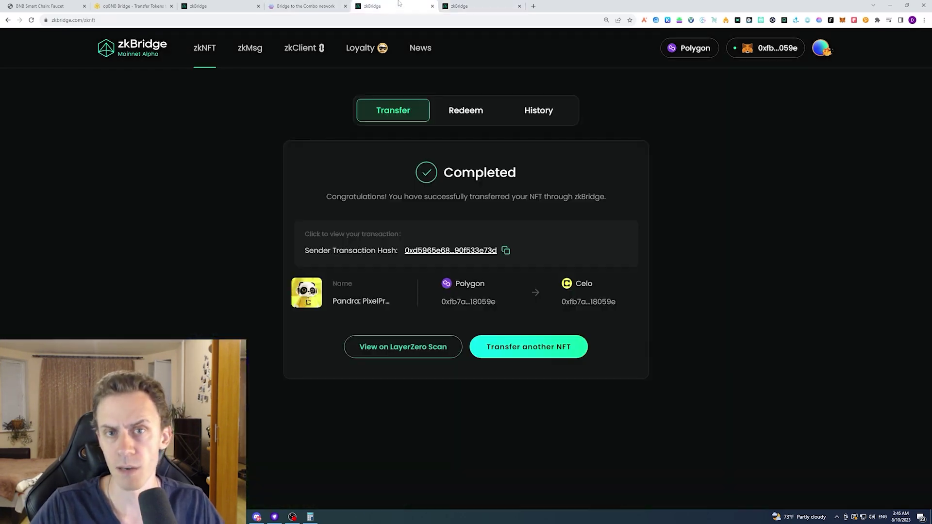
# - Return to the transfer page and set Core DAO as the sender network
pyautogui.click(372, 5)
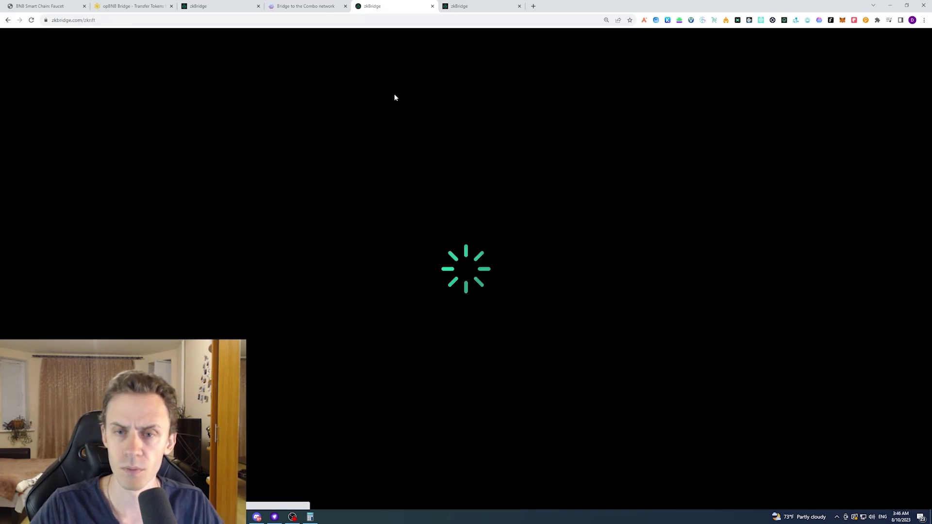
pyautogui.click(465, 232)
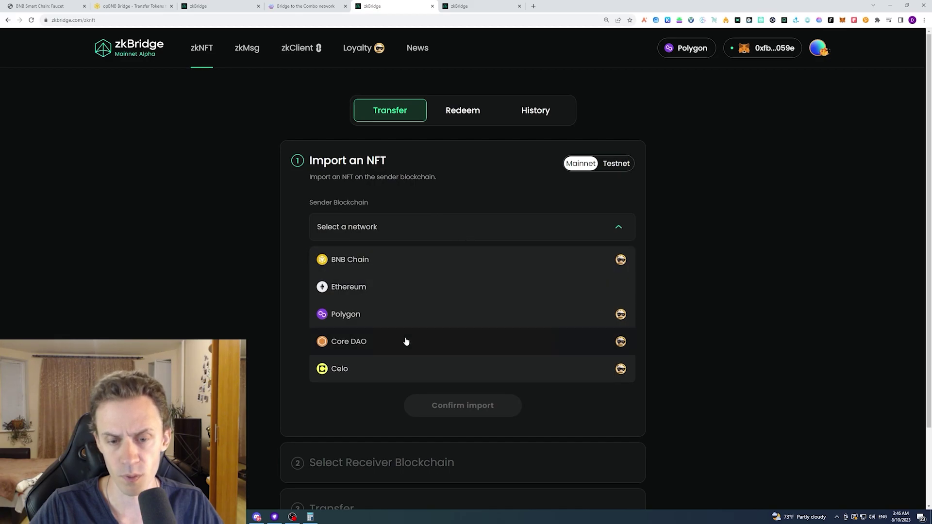
pyautogui.click(406, 342)
pyautogui.scroll(-1, 472, 191)
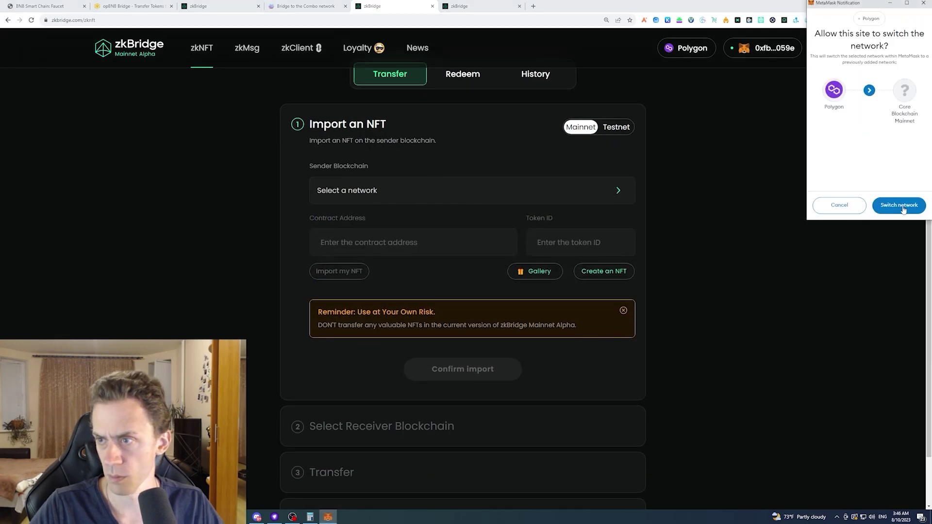
pyautogui.click(899, 205)
# - Import a Pandra: MelodyMaven NFT from the Gallery
pyautogui.click(534, 271)
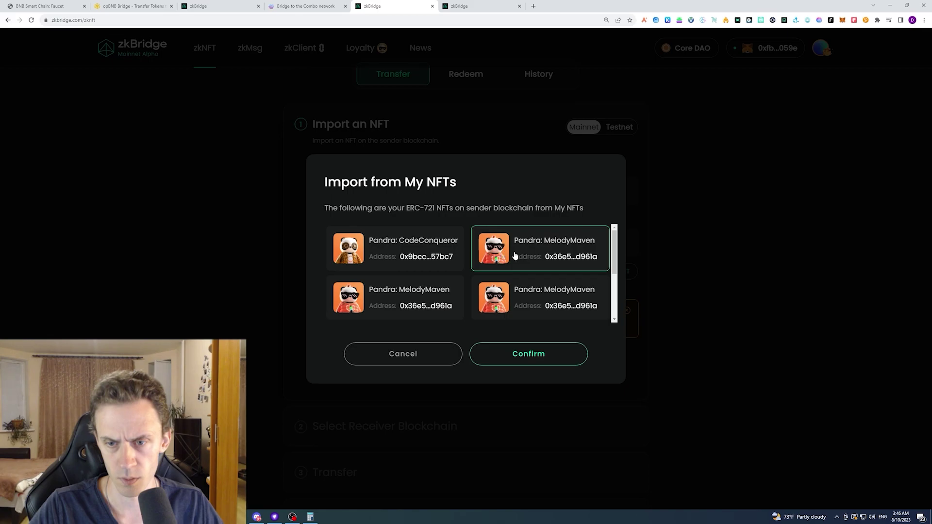
pyautogui.click(515, 256)
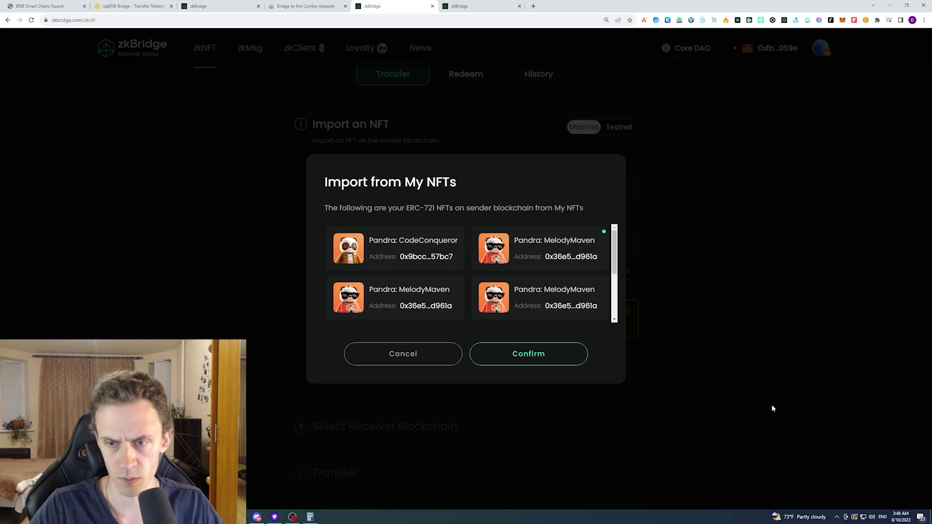
pyautogui.click(572, 362)
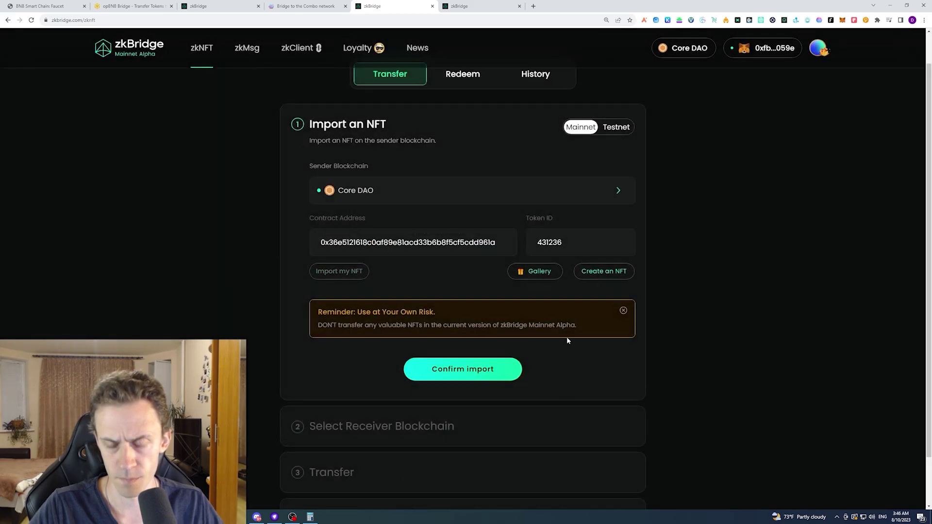
pyautogui.click(480, 377)
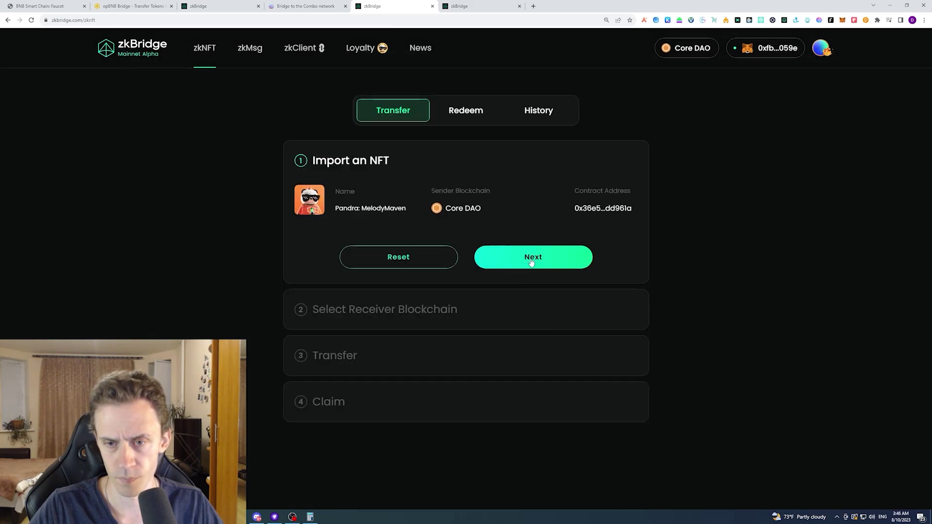
# - Choose opBNB as the receiving chain and confirm the recipient address
pyautogui.click(563, 262)
pyautogui.scroll(-1, 534, 239)
pyautogui.click(454, 280)
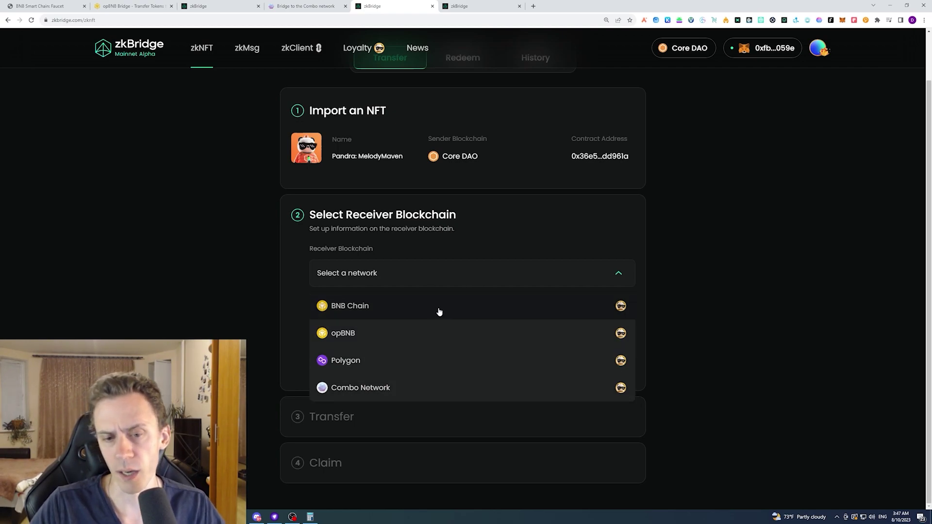
pyautogui.click(428, 332)
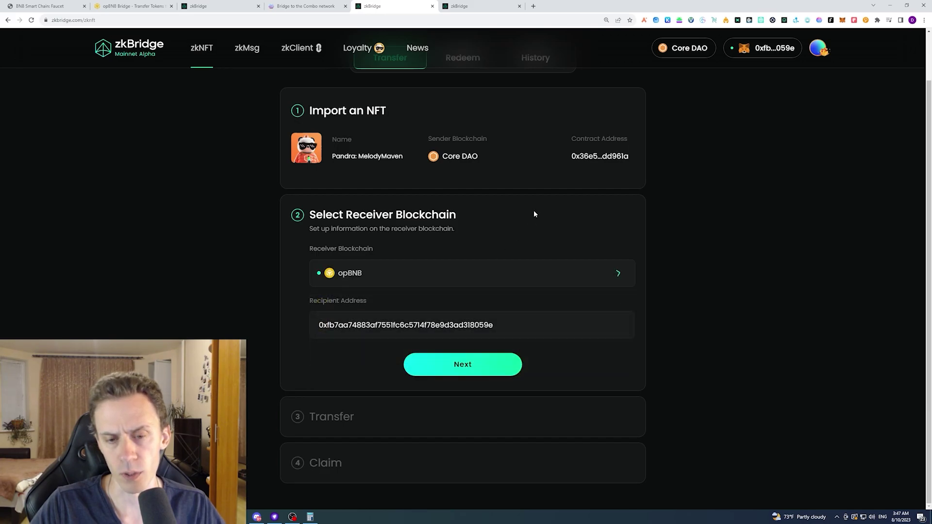
pyautogui.click(458, 368)
# - Approve and transfer the MelodyMaven NFT, confirming both in MetaMask
pyautogui.click(413, 393)
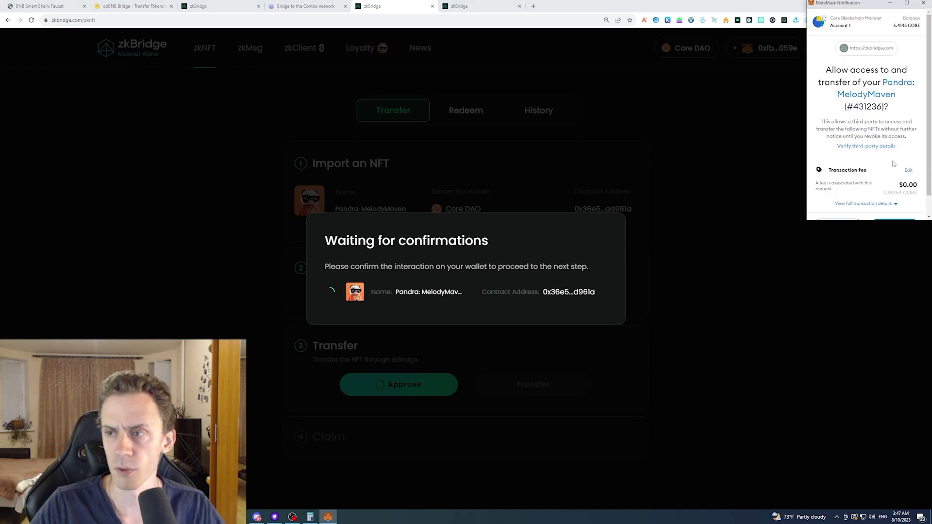
pyautogui.click(895, 204)
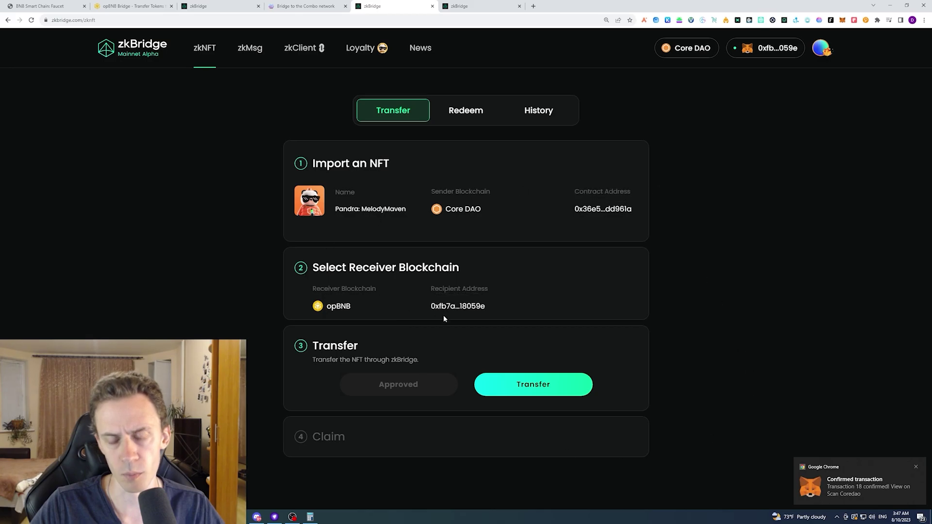
pyautogui.click(534, 384)
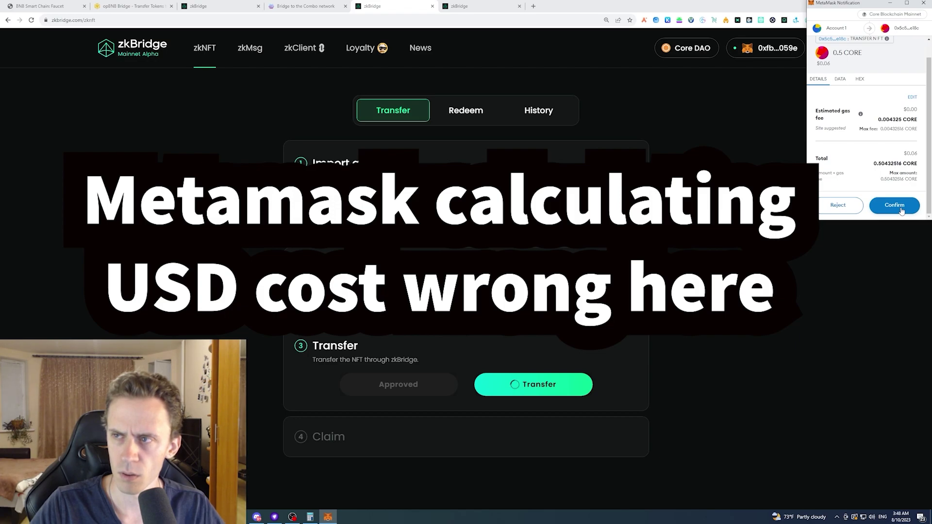
pyautogui.click(899, 207)
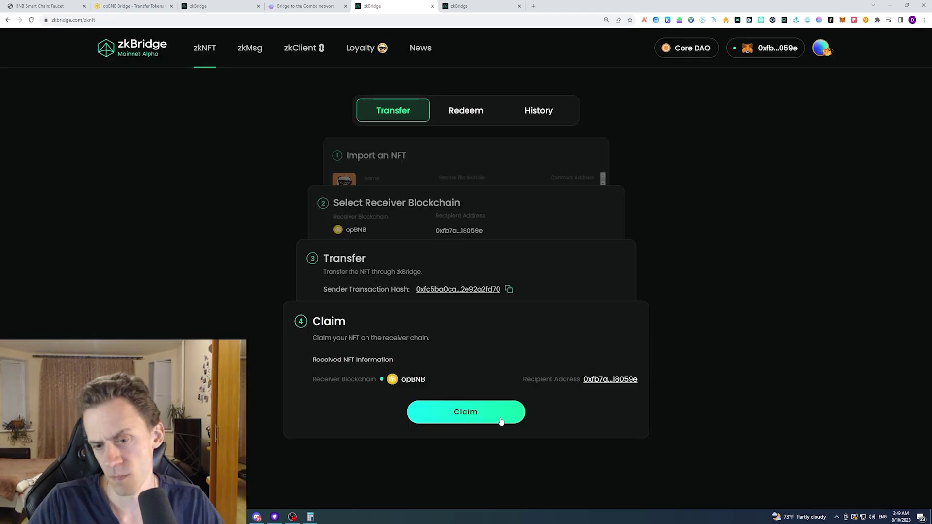
# - Claim the MelodyMaven NFT on opBNB after switching the wallet network
pyautogui.click(509, 414)
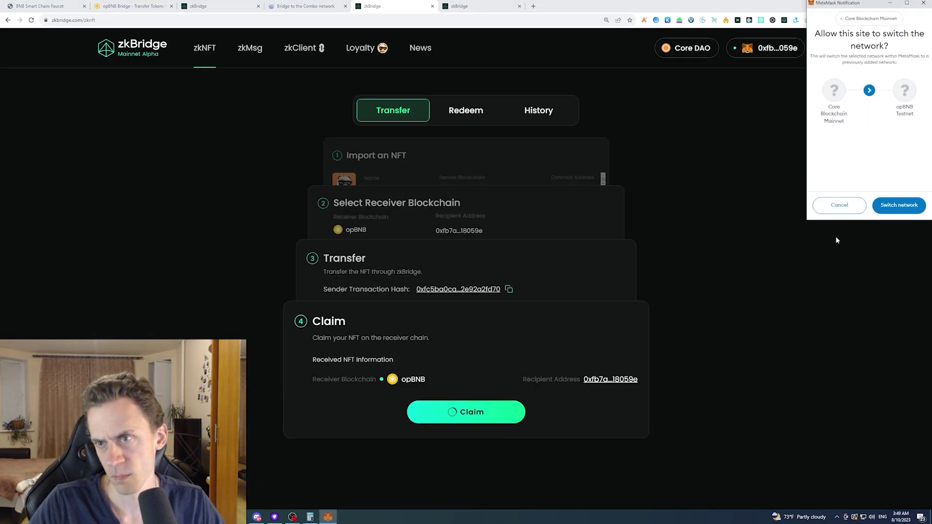
pyautogui.click(904, 208)
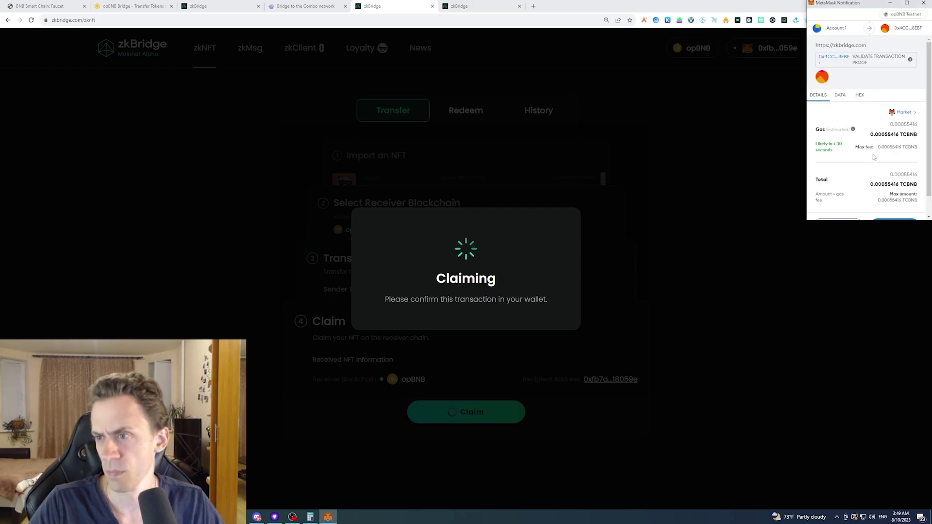
pyautogui.scroll(-1, 874, 155)
pyautogui.click(895, 206)
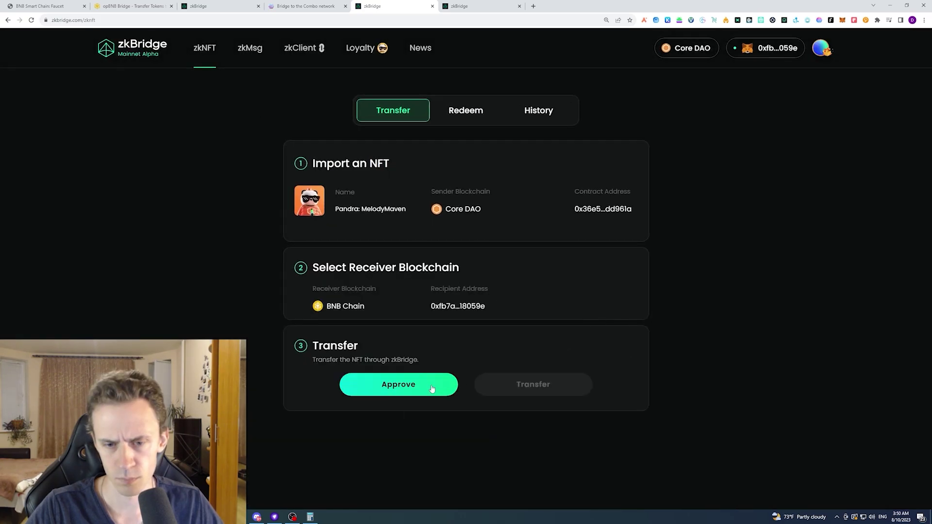
# - Approve and confirm MelodyMaven transfers from Core DAO to BNB Chain and to Polygon
pyautogui.click(437, 384)
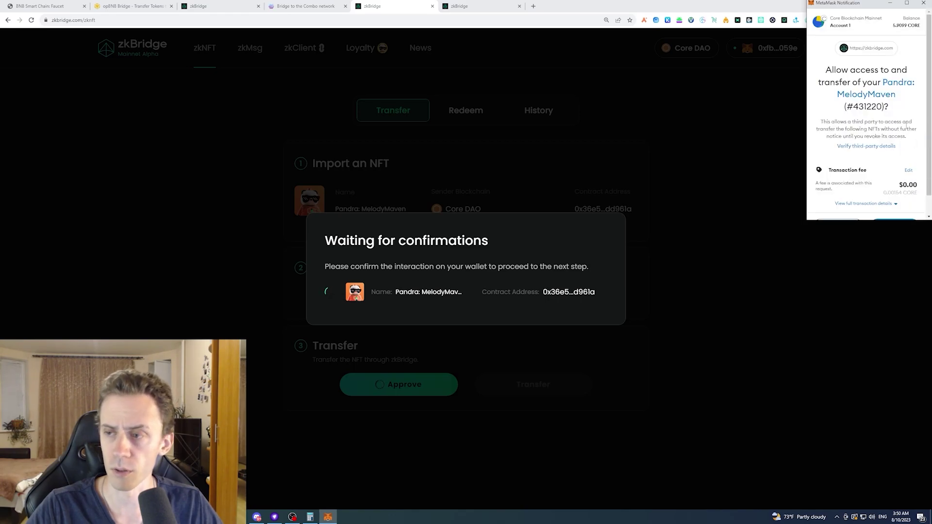
pyautogui.scroll(-1, 905, 126)
pyautogui.click(892, 210)
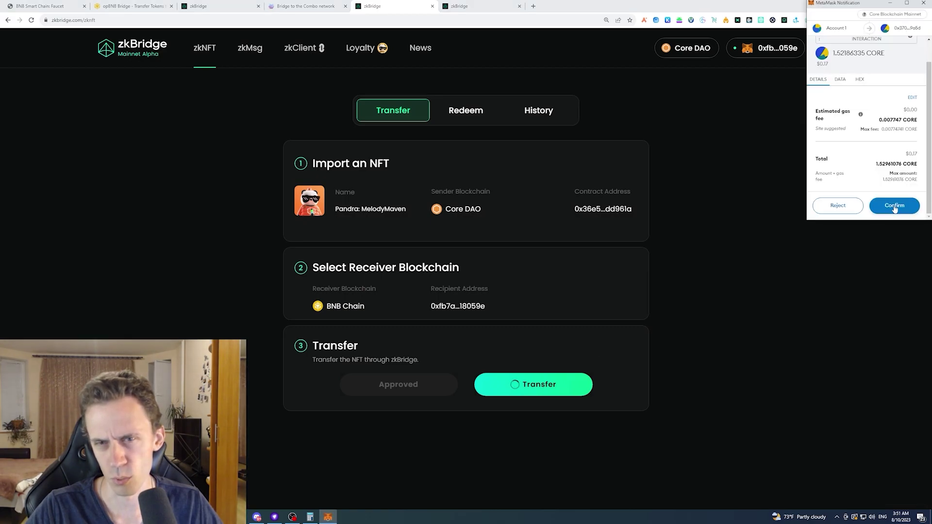
pyautogui.click(894, 206)
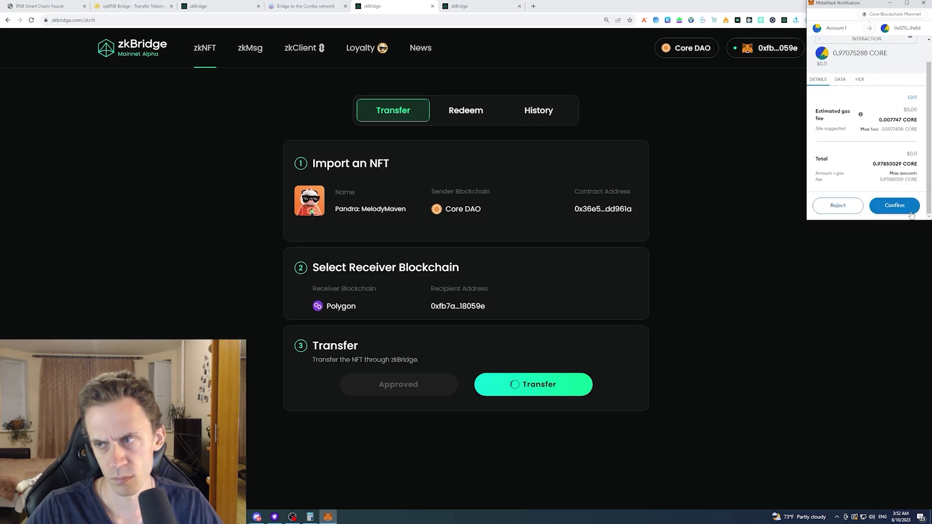
pyautogui.click(909, 211)
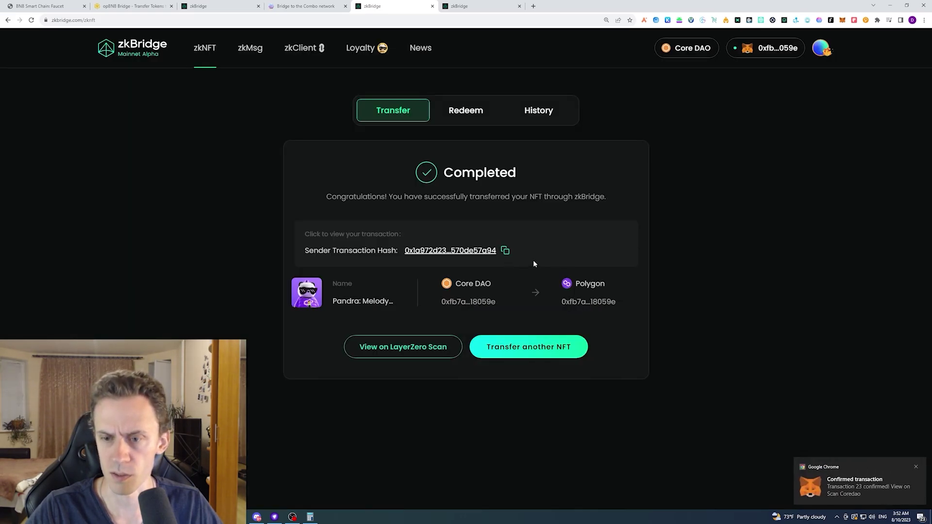
# - Review Pandra King Collection Progress: 14 types collected, 1 type to the next level
pyautogui.hotkey('ctrl', 'Tab')
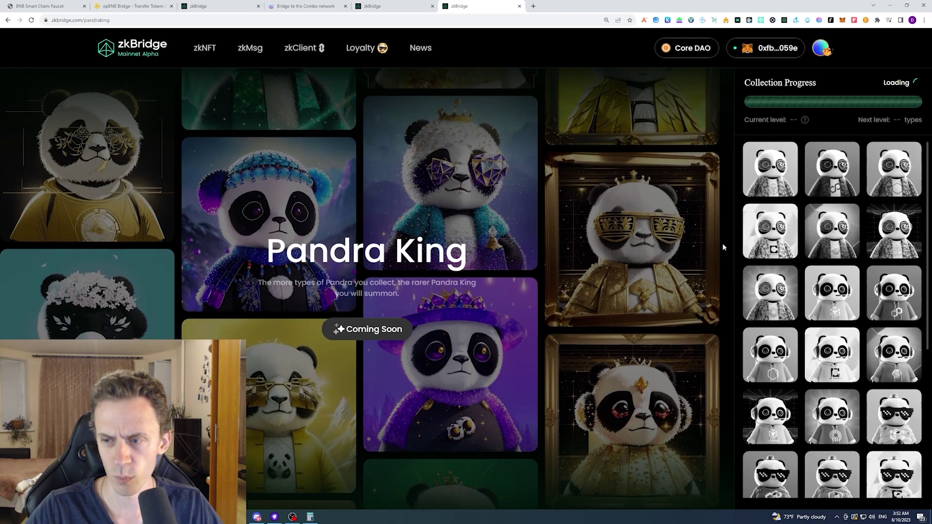
pyautogui.scroll(-2, 741, 252)
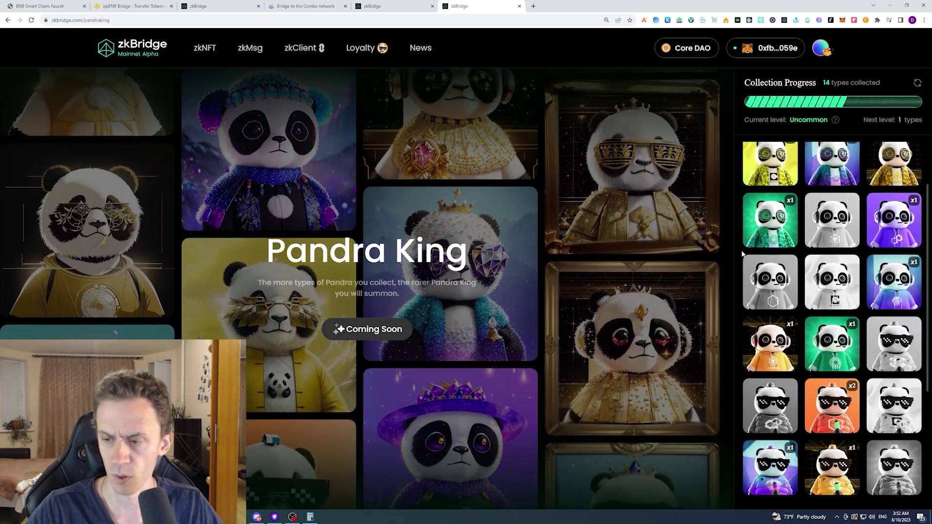
pyautogui.scroll(-2, 741, 253)
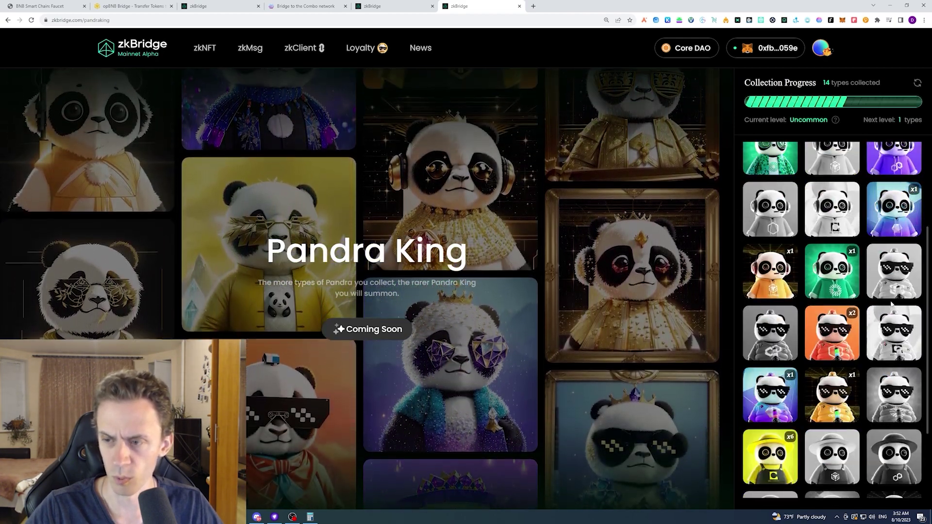
pyautogui.scroll(2, 824, 310)
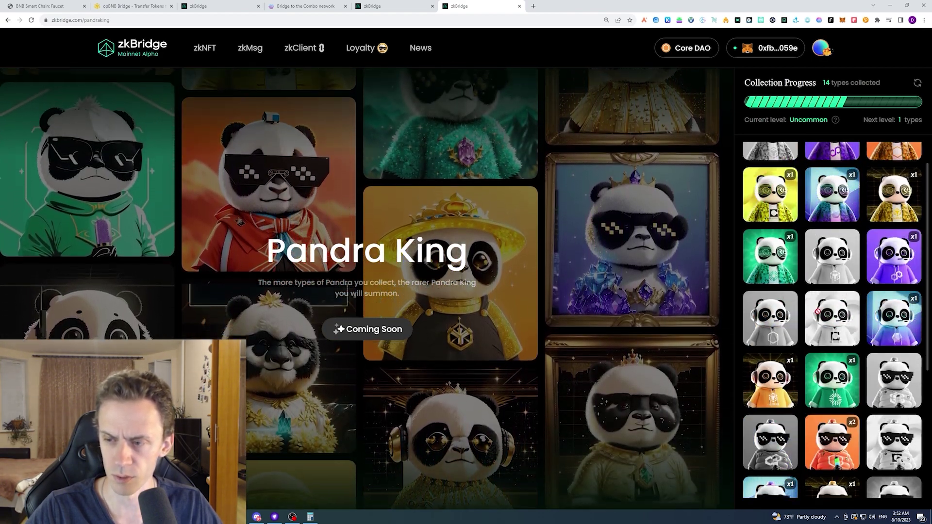
pyautogui.scroll(-3, 830, 306)
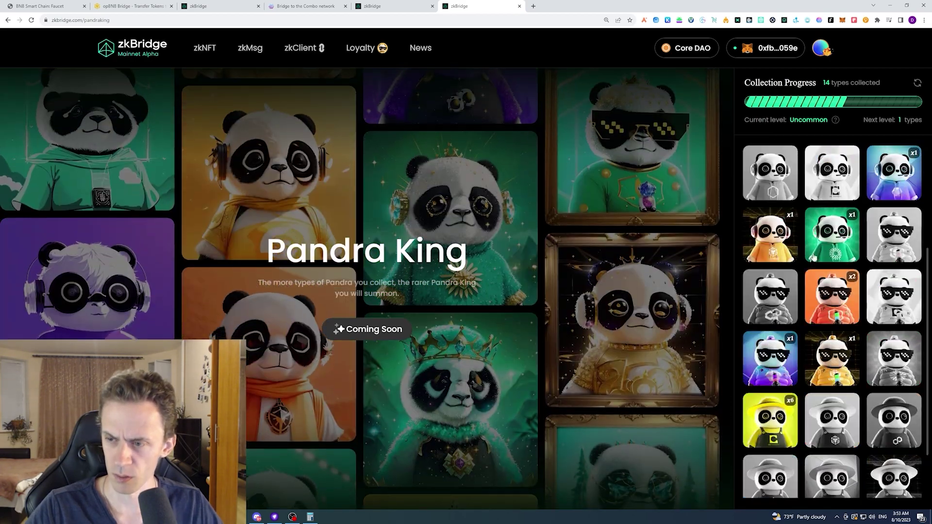
pyautogui.scroll(-2, 824, 299)
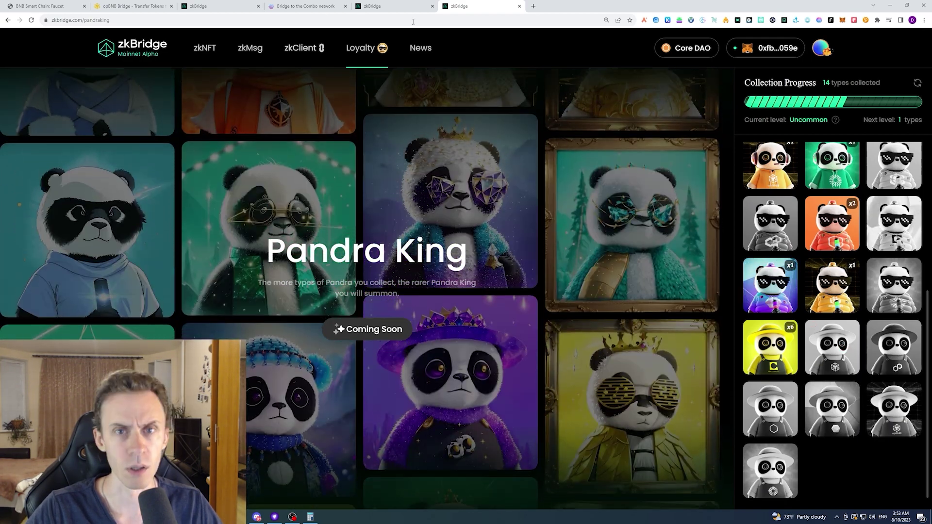
# - Reload the transfer page, set Core DAO as sender, and check the import list
pyautogui.click(388, 6)
pyautogui.press('F5')
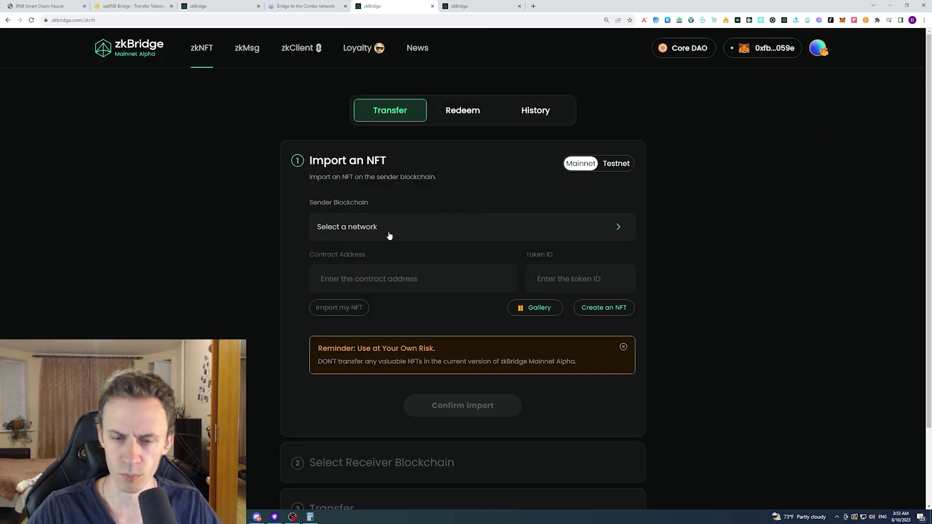
pyautogui.click(389, 235)
pyautogui.click(383, 348)
pyautogui.click(898, 207)
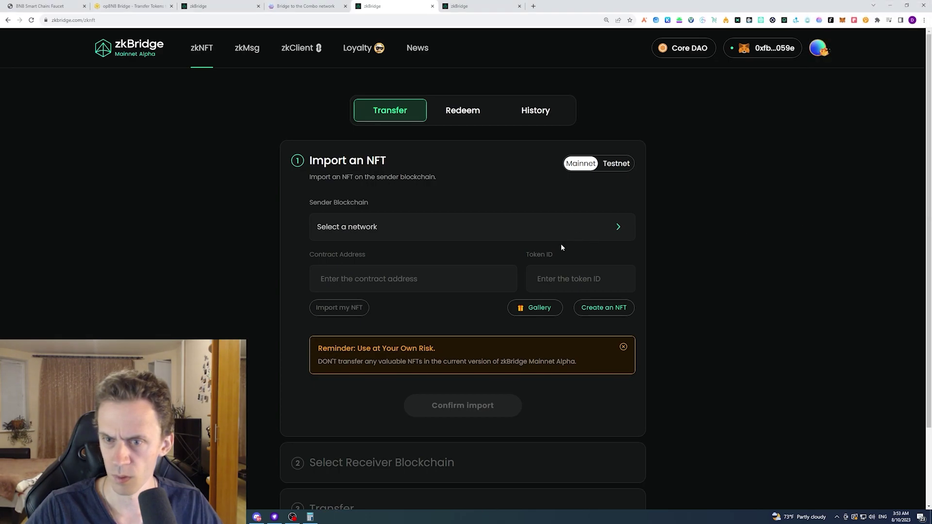
pyautogui.click(334, 307)
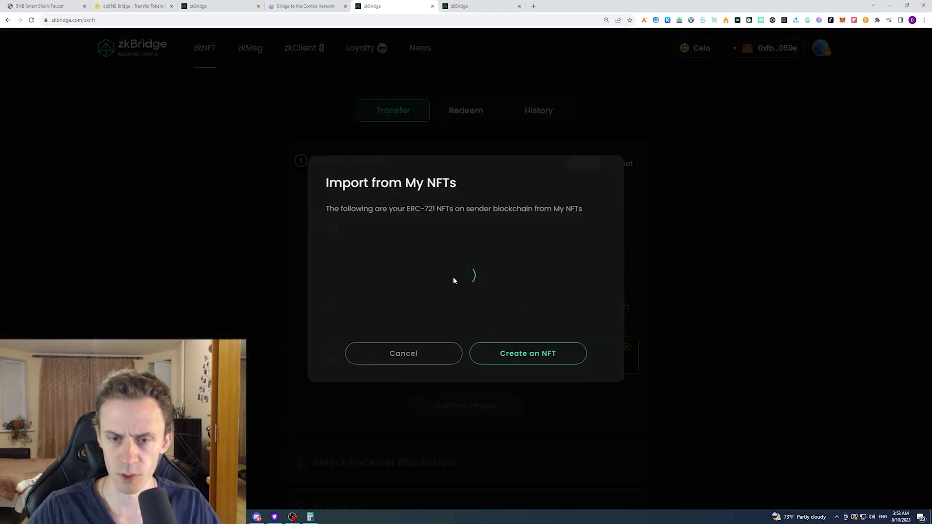
pyautogui.click(422, 358)
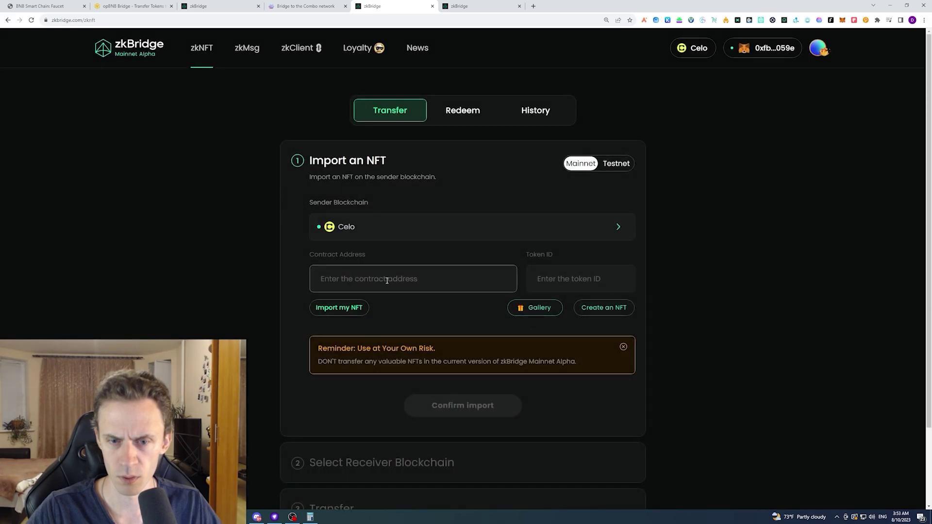
pyautogui.click(339, 307)
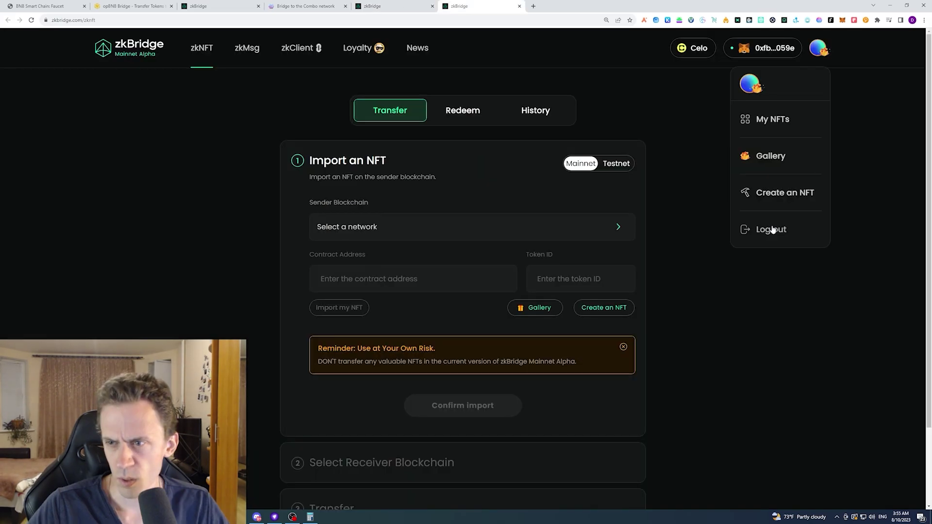
# - Reconnect and sign in with MetaMask, then set Celo as sender and check its empty import list
pyautogui.click(770, 229)
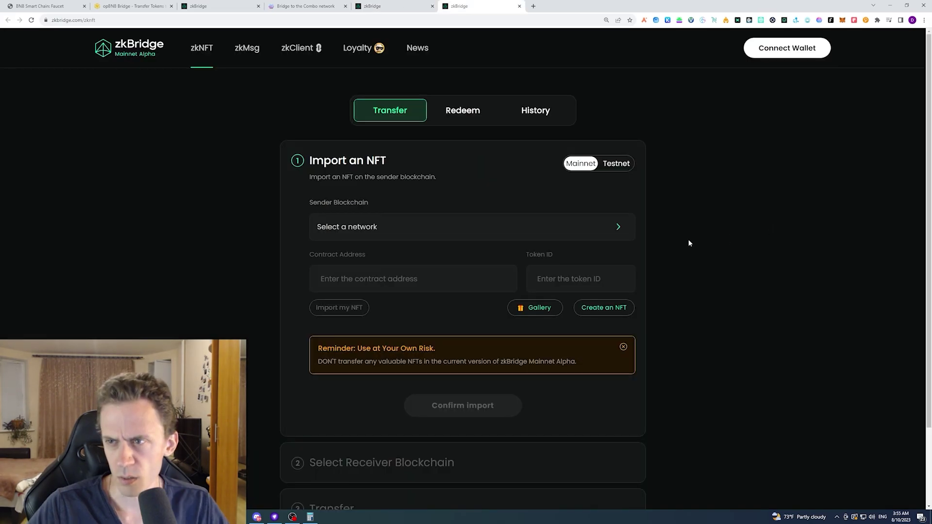
pyautogui.click(769, 45)
pyautogui.click(516, 258)
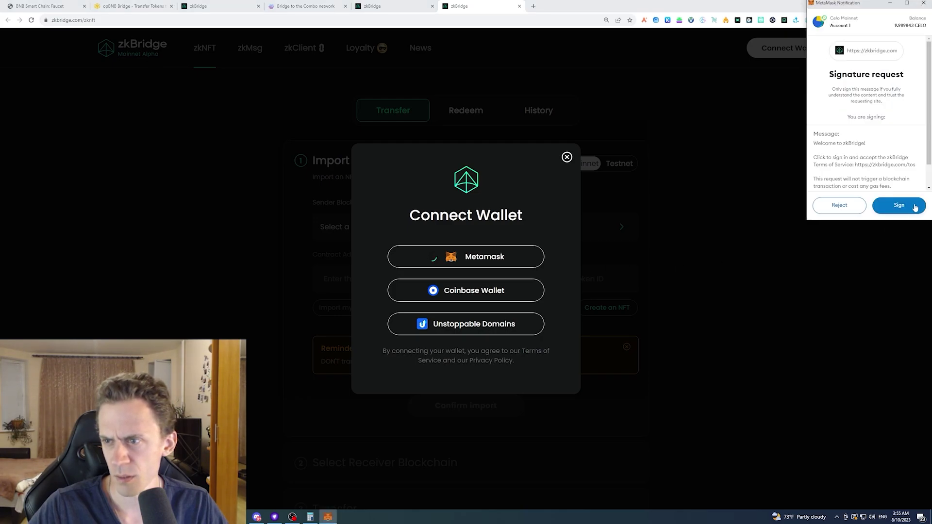
pyautogui.click(898, 206)
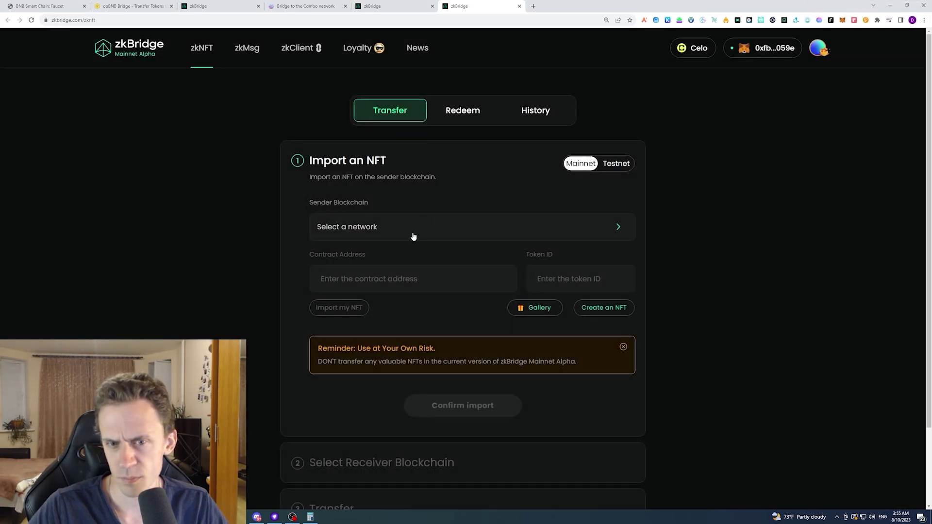
pyautogui.click(413, 236)
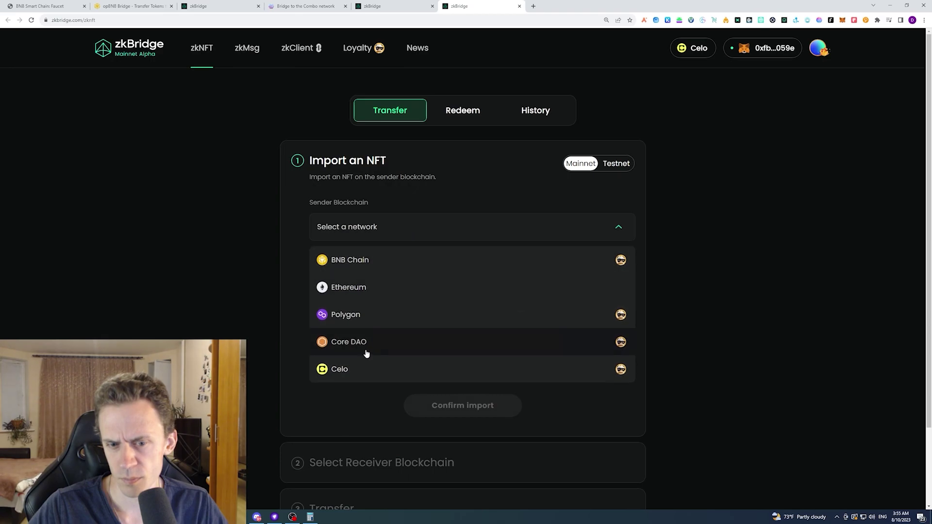
pyautogui.click(364, 367)
pyautogui.click(362, 307)
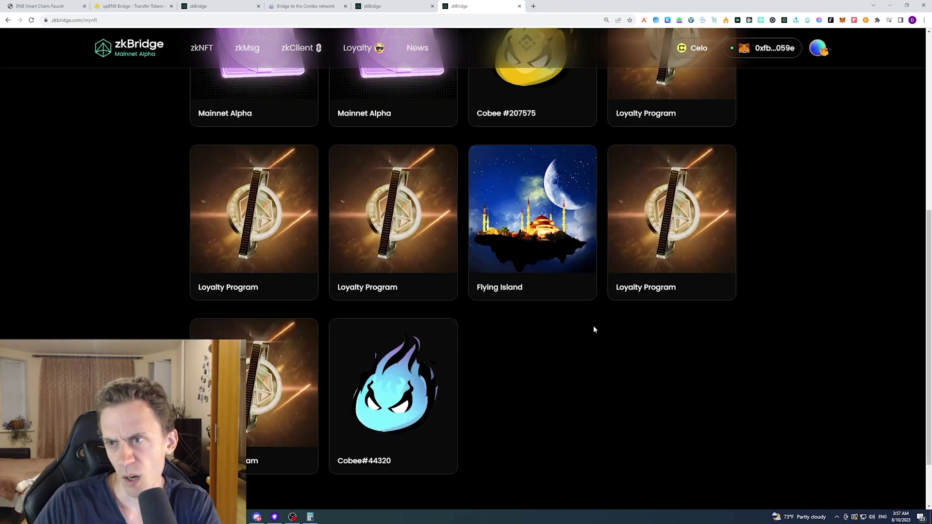
# - Check the owned Pandra NFTs and the Pandra King collection progress: 16 types, Rare level
pyautogui.scroll(-1, 589, 327)
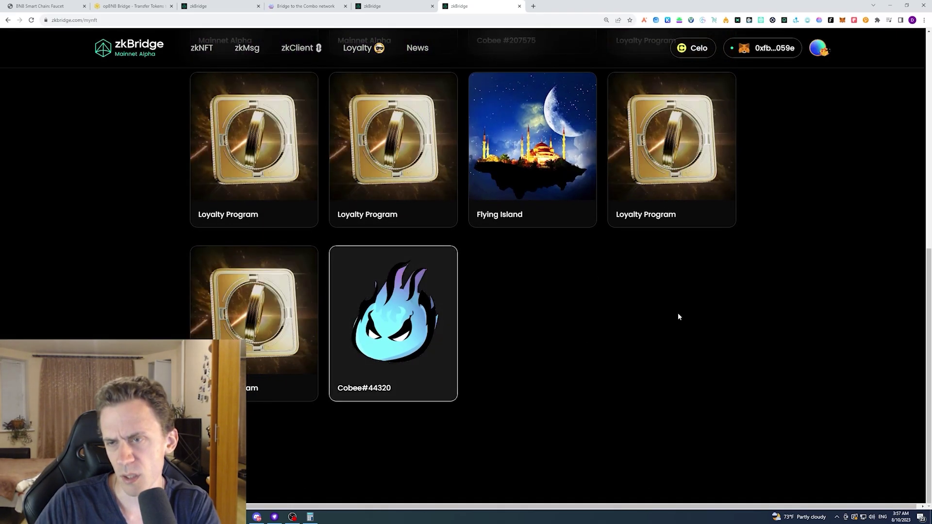
pyautogui.scroll(3, 728, 291)
pyautogui.moveTo(819, 48)
pyautogui.click(770, 118)
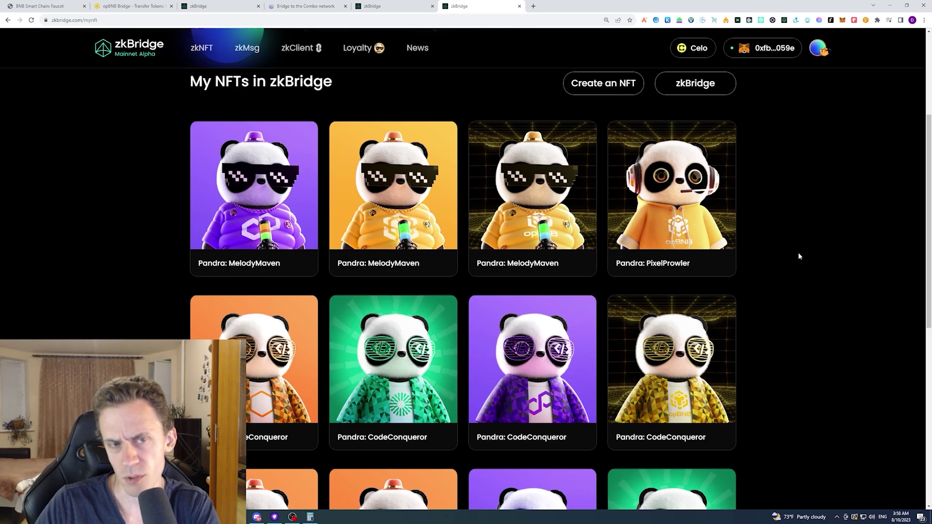
pyautogui.hotkey('ctrl', 'shift', 'Tab')
pyautogui.scroll(-5, 745, 379)
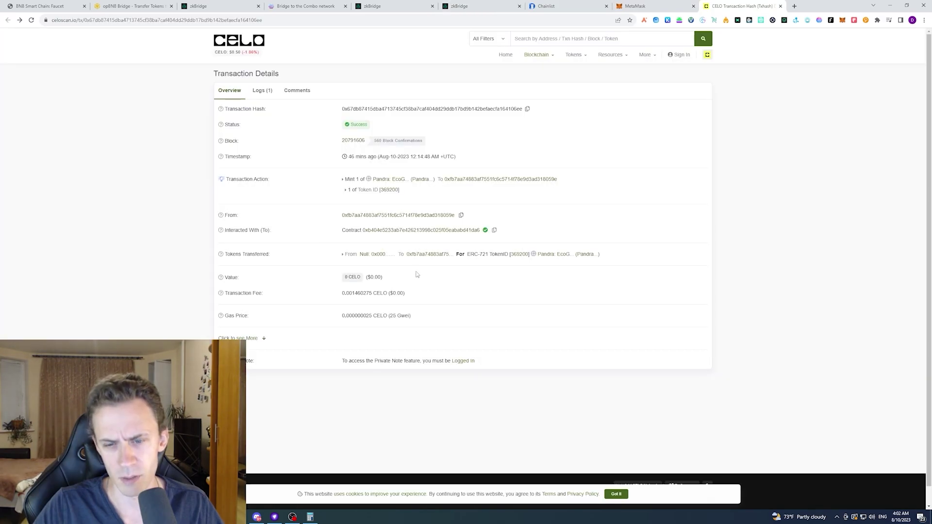
# - Open the fourth Mint from wallet activity on Celoscan and copy its token ID 369179
pyautogui.click(842, 20)
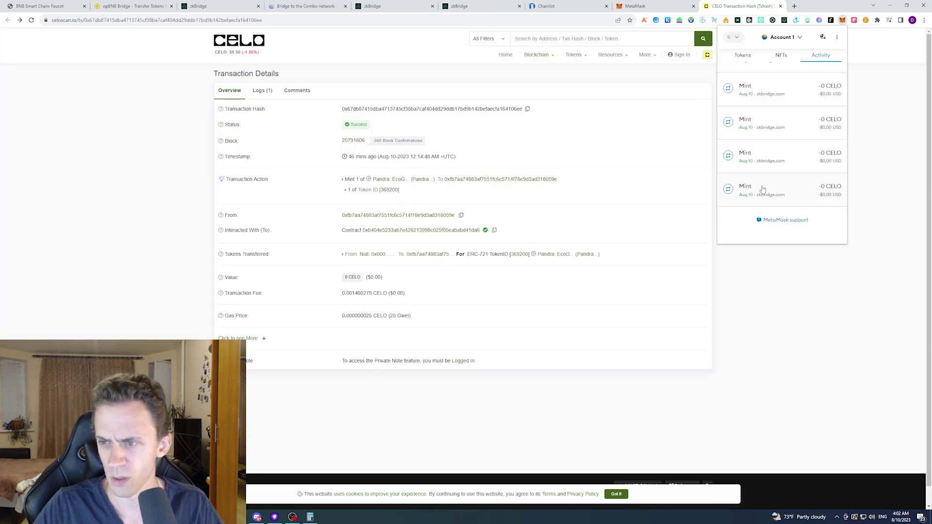
pyautogui.click(755, 193)
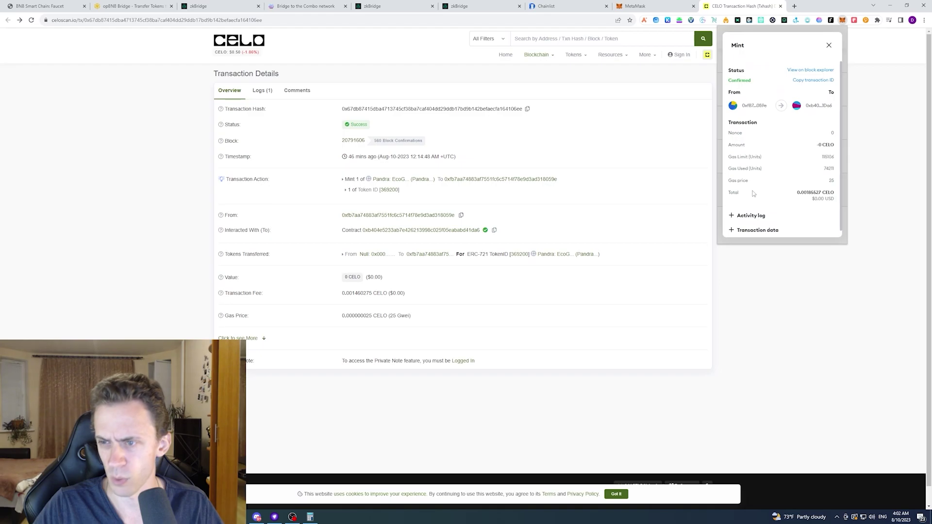
pyautogui.click(810, 69)
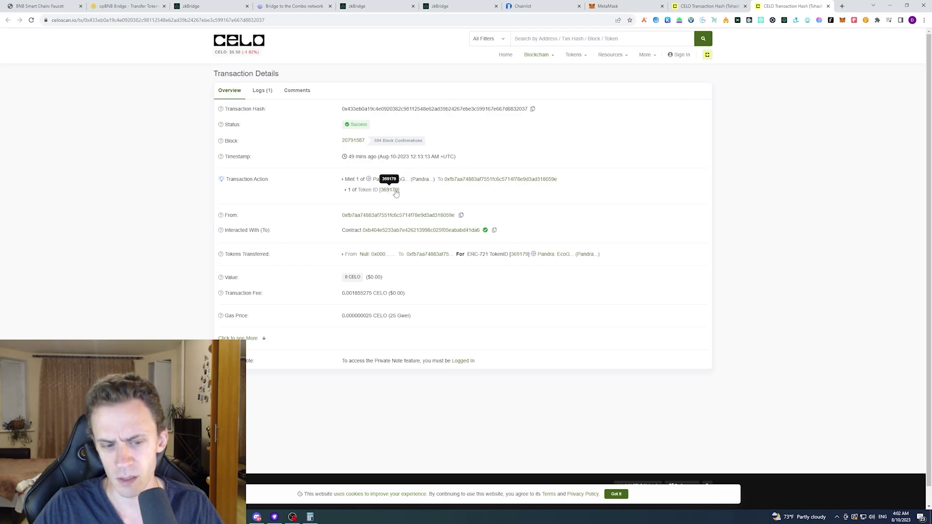
pyautogui.doubleClick(394, 190)
pyautogui.hotkey('ctrl', 'c')
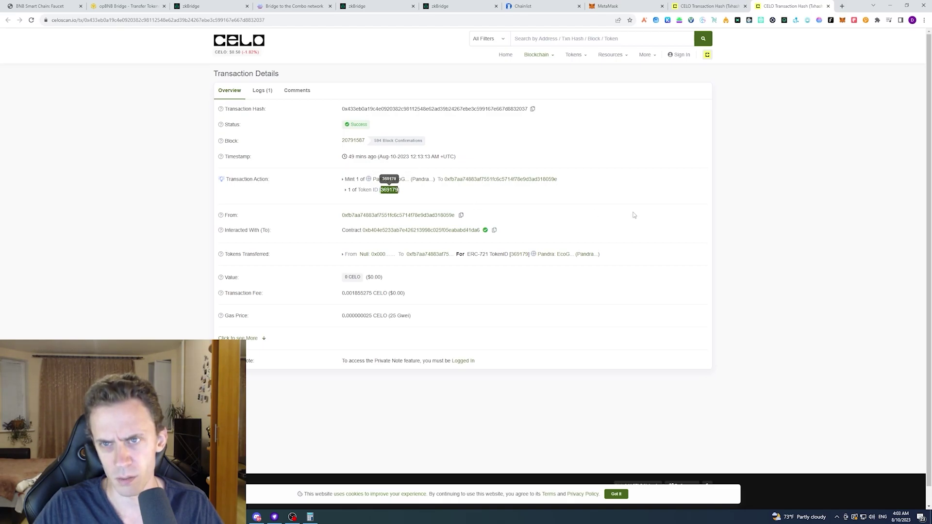
pyautogui.click(446, 6)
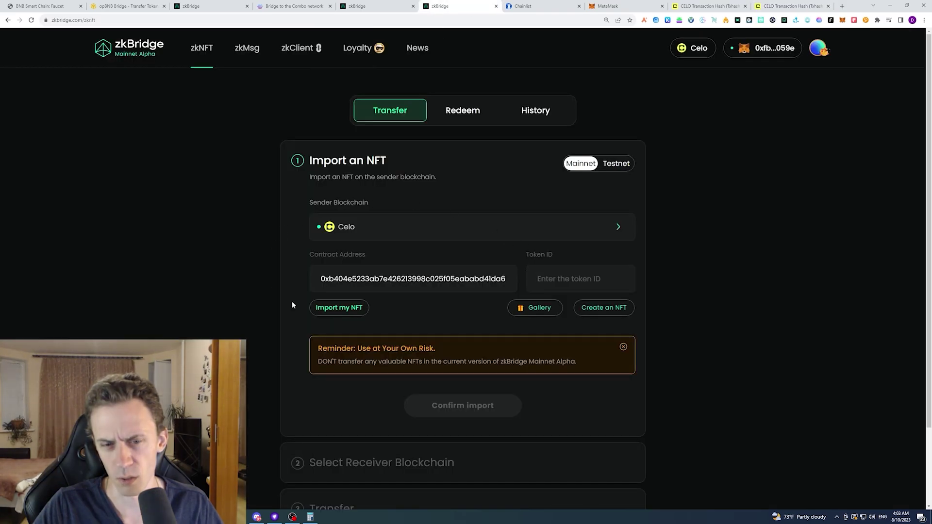
# - Paste token ID 369179 into the Celo import form and confirm the import
pyautogui.click(633, 275)
pyautogui.hotkey('ctrl', 'v')
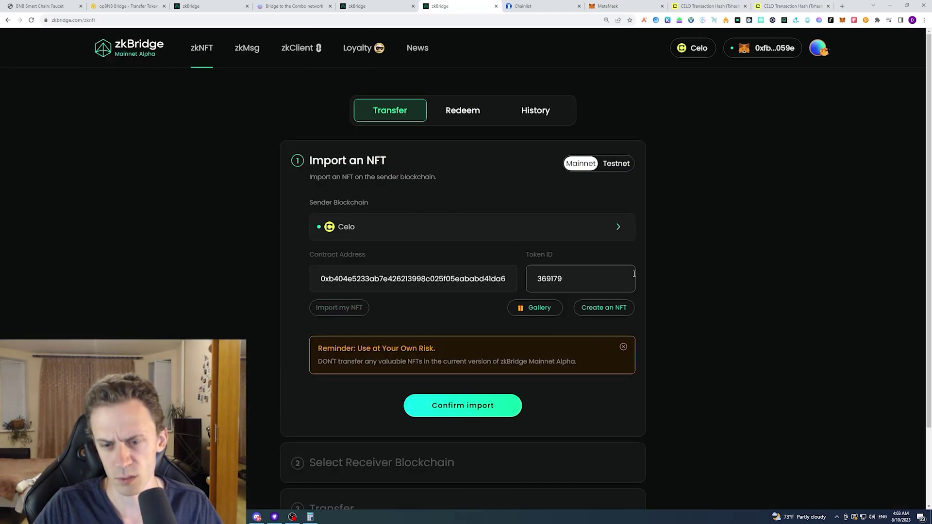
pyautogui.click(645, 262)
pyautogui.scroll(-2, 669, 245)
pyautogui.click(469, 344)
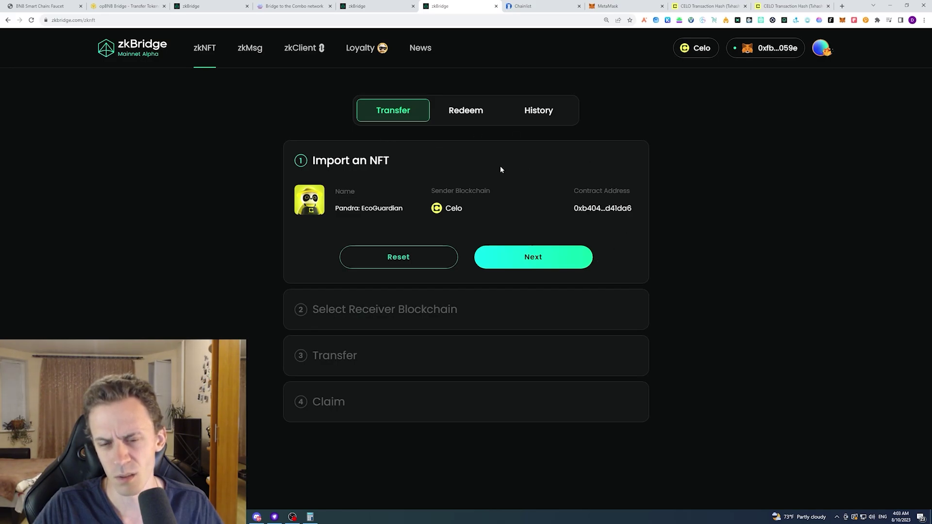
# - Reset the import, clearing Token ID and Contract Address, and find the owned-NFT list empty
pyautogui.click(394, 256)
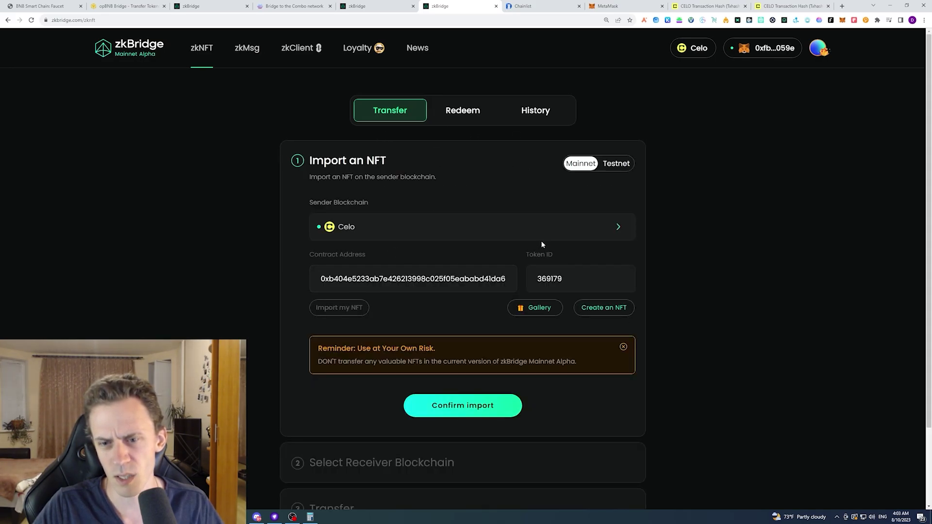
pyautogui.scroll(-3, 450, 177)
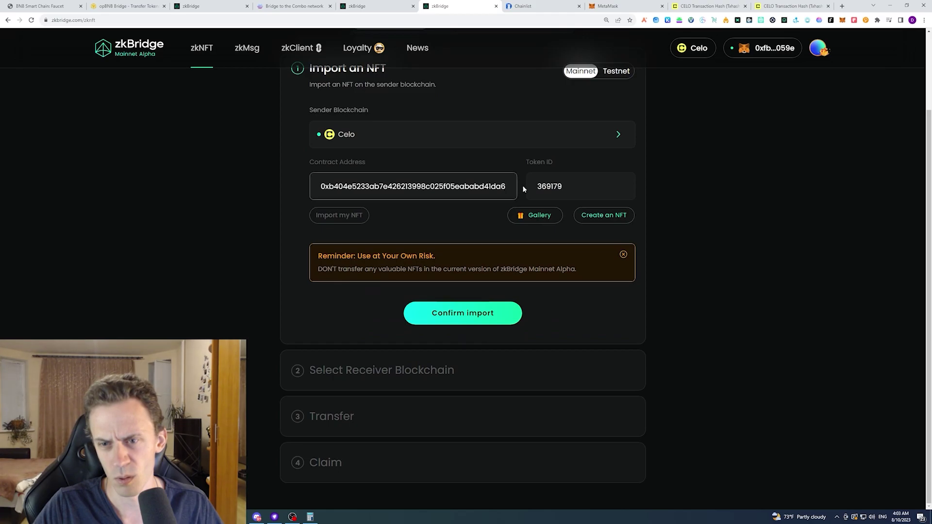
pyautogui.hotkey('ctrl', 'a')
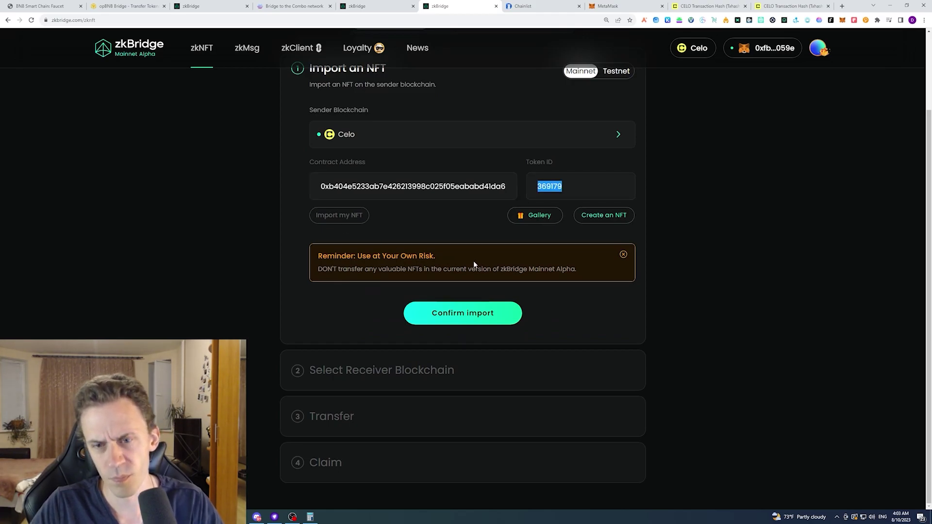
pyautogui.press('BackSpace')
pyautogui.click(508, 187)
pyautogui.hotkey('ctrl', 'a')
pyautogui.press('BackSpace')
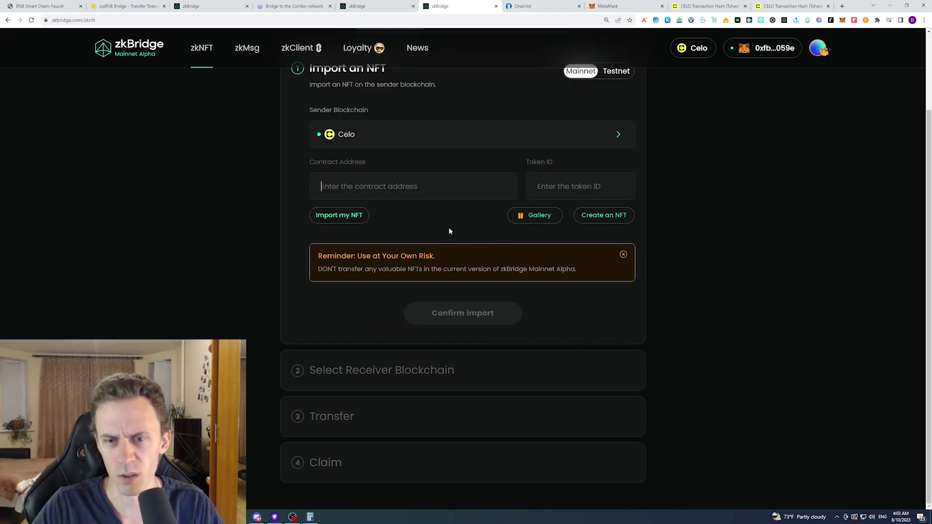
pyautogui.click(360, 216)
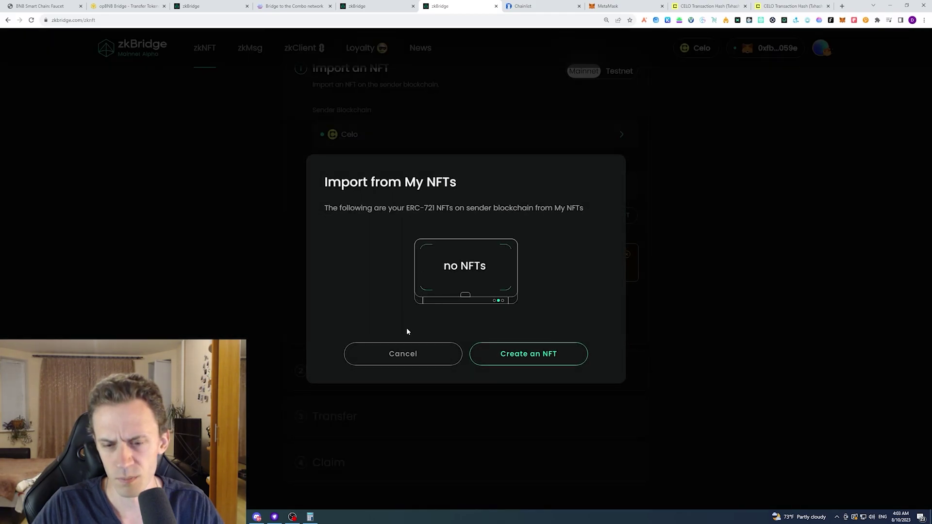
pyautogui.click(427, 346)
# - Enter token ID 259678, check the Celo pages, and confirm importing the EcoGuardian NFT
pyautogui.click(616, 189)
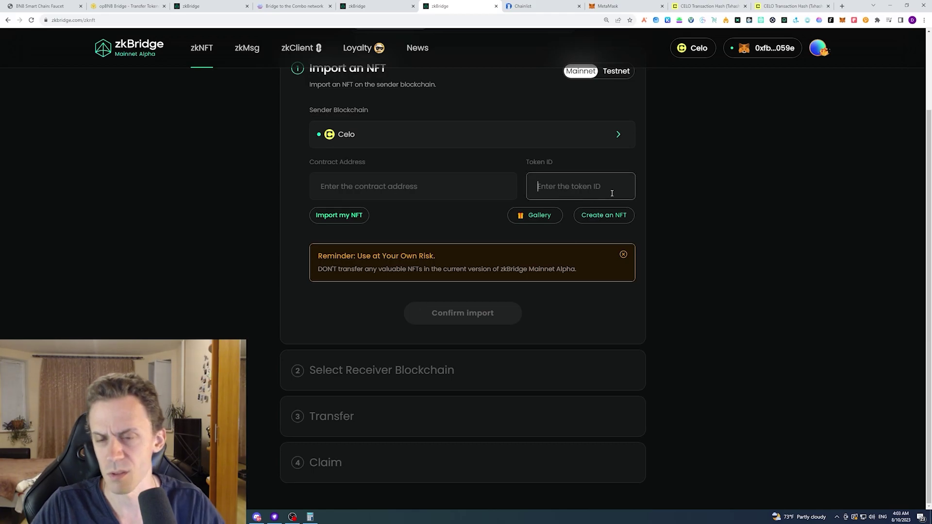
pyautogui.write('259678')
pyautogui.click(606, 6)
pyautogui.click(529, 6)
pyautogui.click(446, 6)
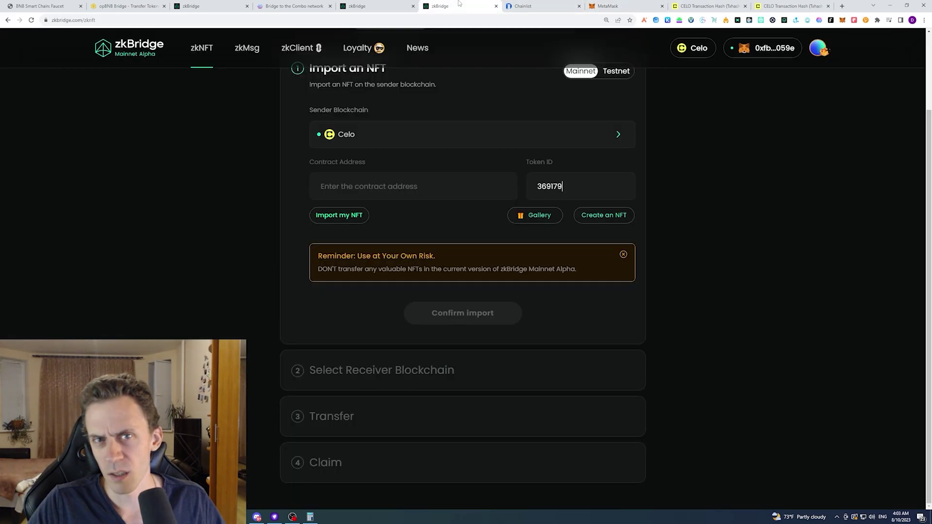
pyautogui.click(786, 5)
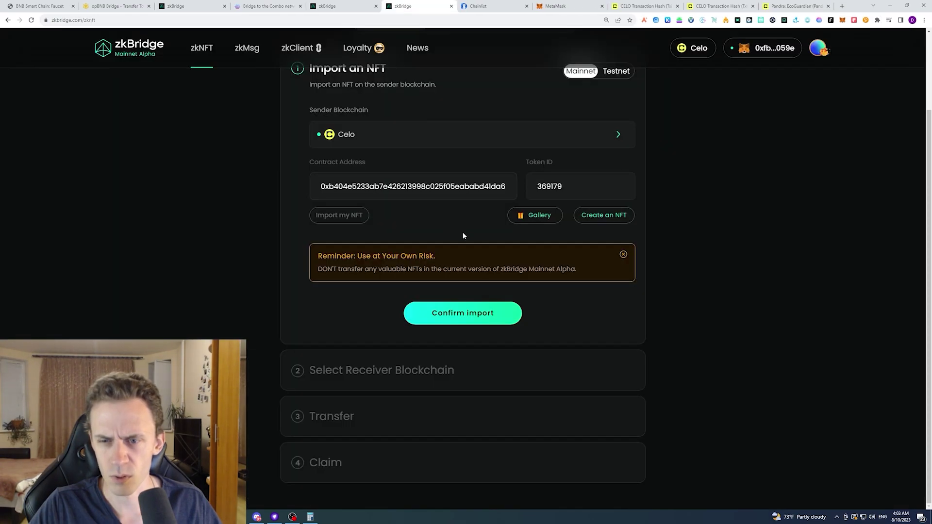
pyautogui.click(465, 321)
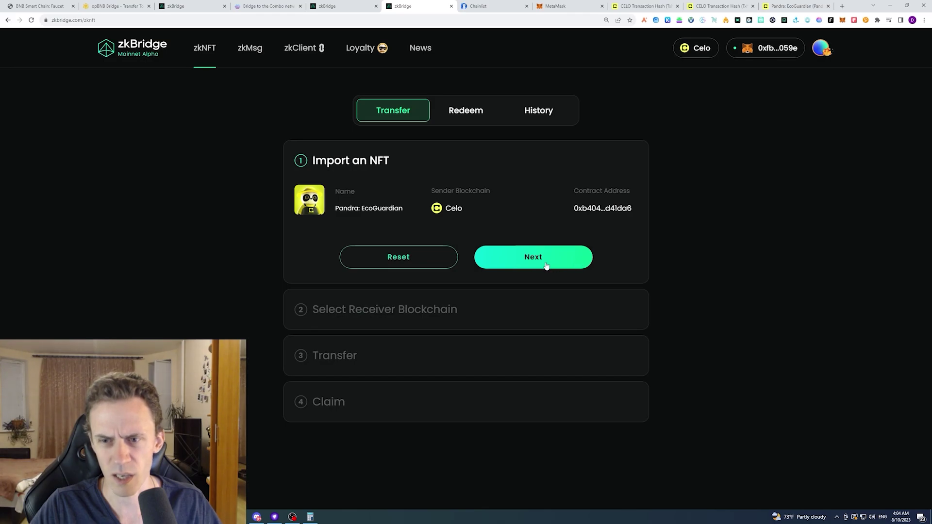
# - Choose Combo Network as the receiving chain for the EcoGuardian NFT
pyautogui.click(548, 264)
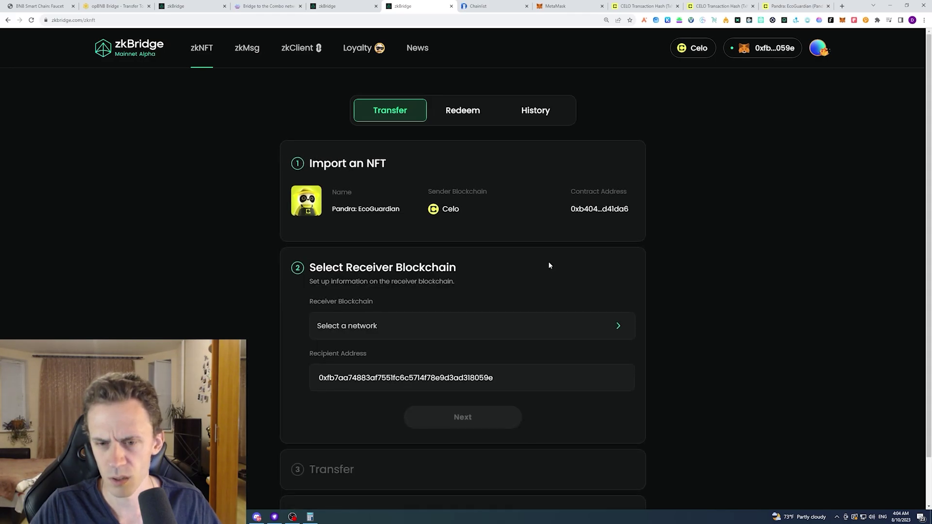
pyautogui.scroll(-1, 548, 262)
pyautogui.click(470, 281)
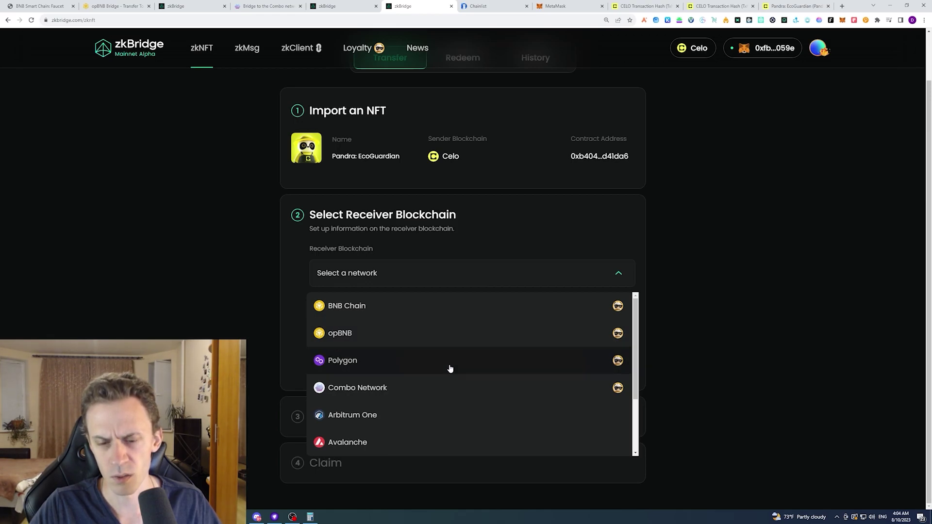
pyautogui.click(453, 381)
pyautogui.click(460, 367)
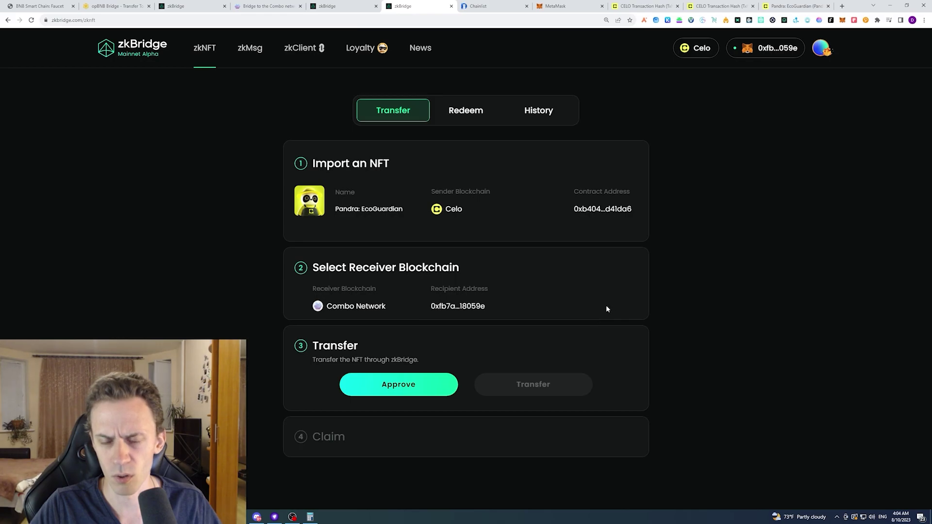
# - Approve the NFT for the bridge and send the transfer, confirming both in MetaMask
pyautogui.click(405, 388)
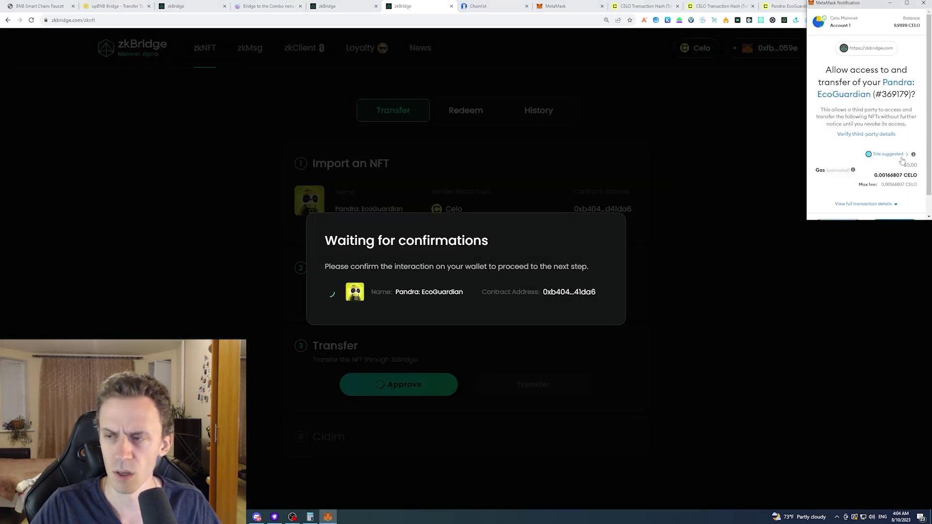
pyautogui.scroll(-1, 893, 154)
pyautogui.click(899, 206)
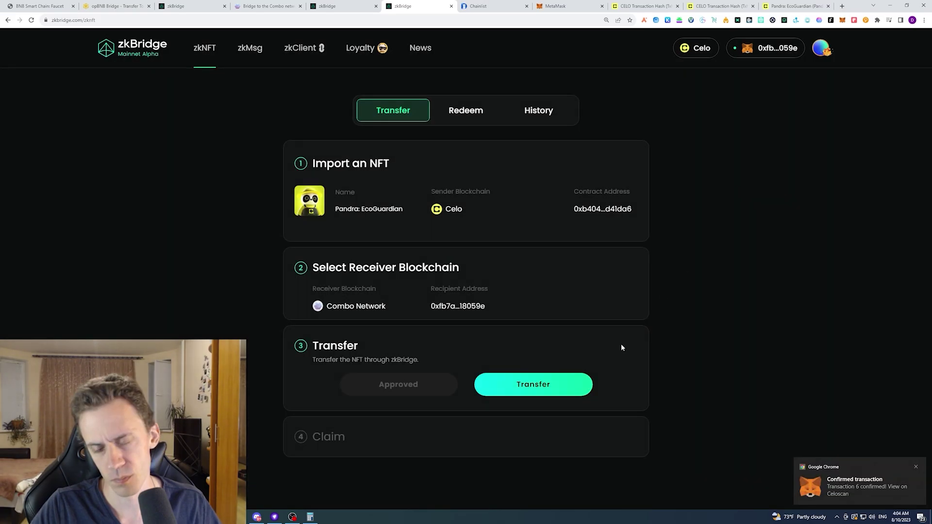
pyautogui.click(557, 385)
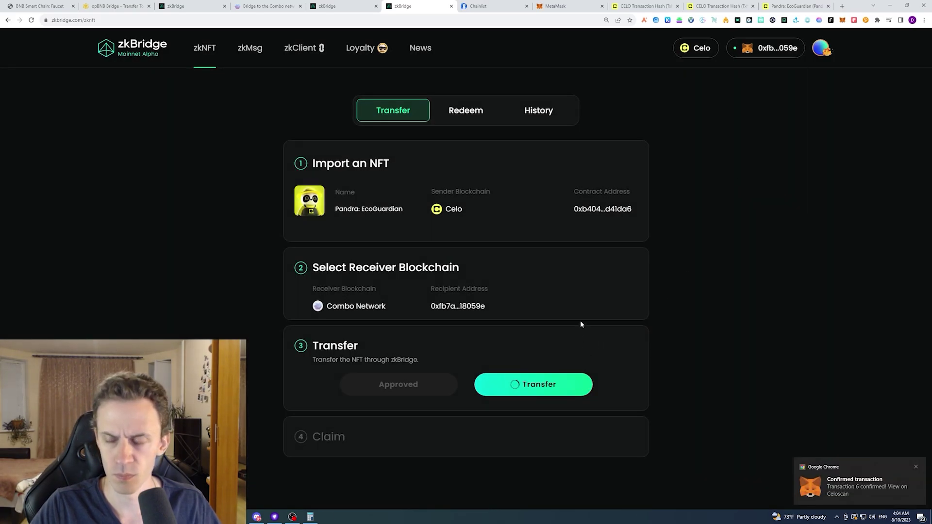
pyautogui.scroll(-1, 858, 198)
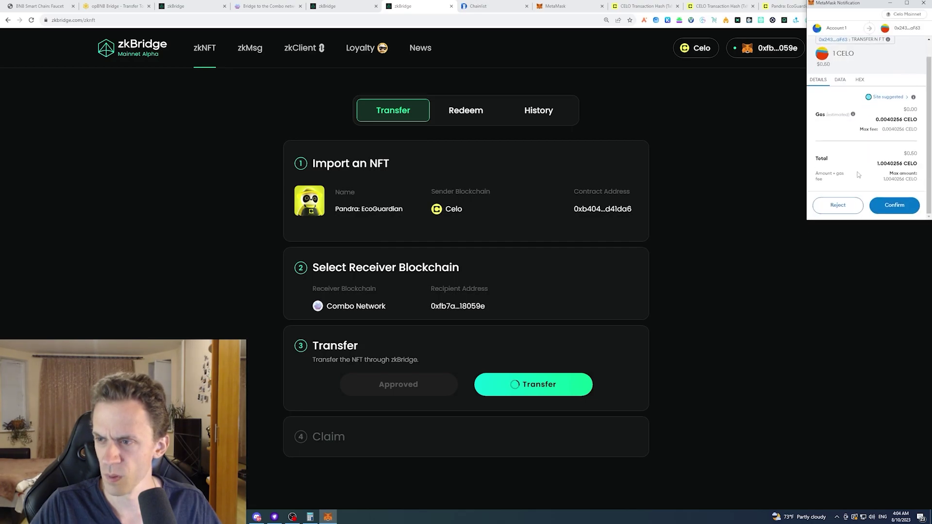
pyautogui.click(893, 205)
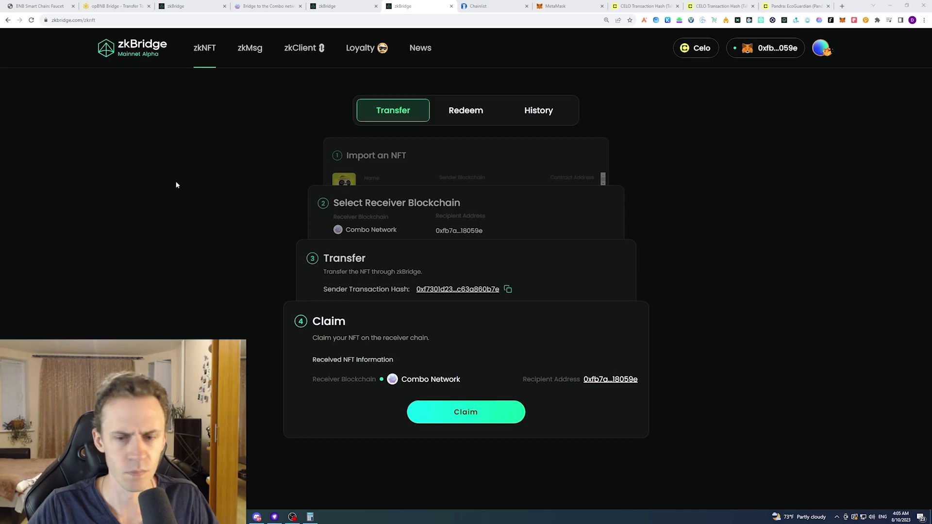
# - Claim the EcoGuardian NFT on Combo Network, then view Pandra King progress at 19 types
pyautogui.click(468, 414)
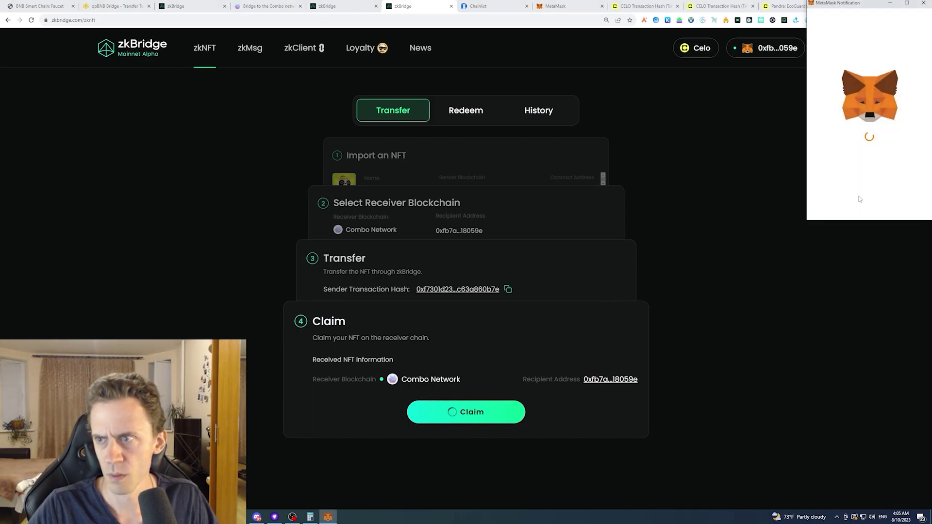
pyautogui.click(899, 206)
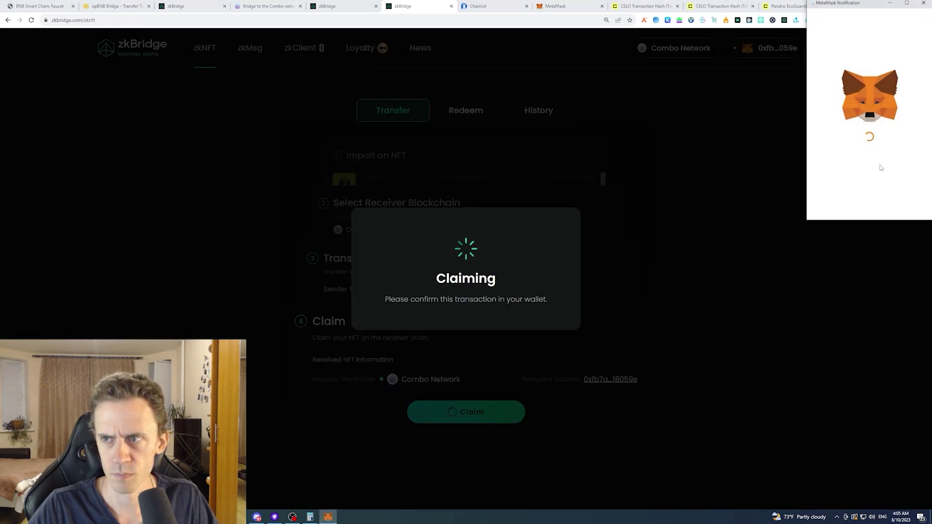
pyautogui.scroll(-1, 896, 194)
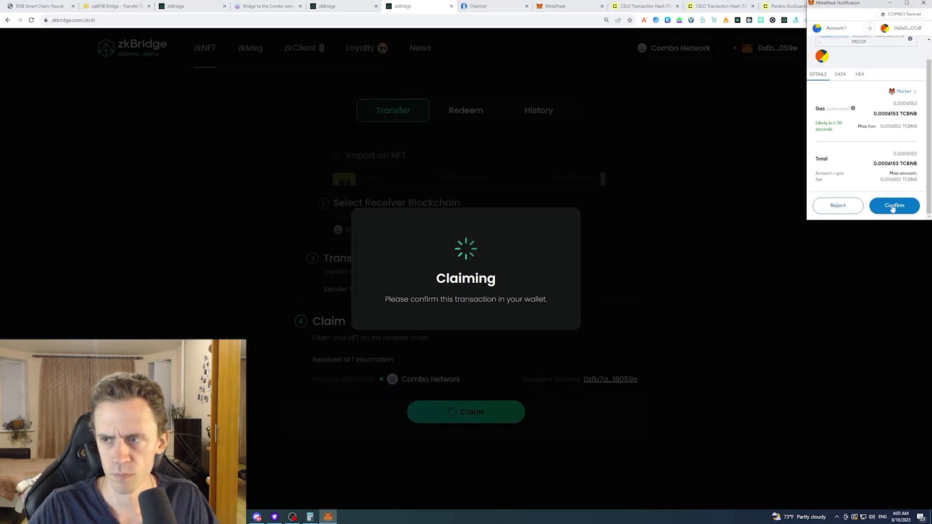
pyautogui.click(892, 205)
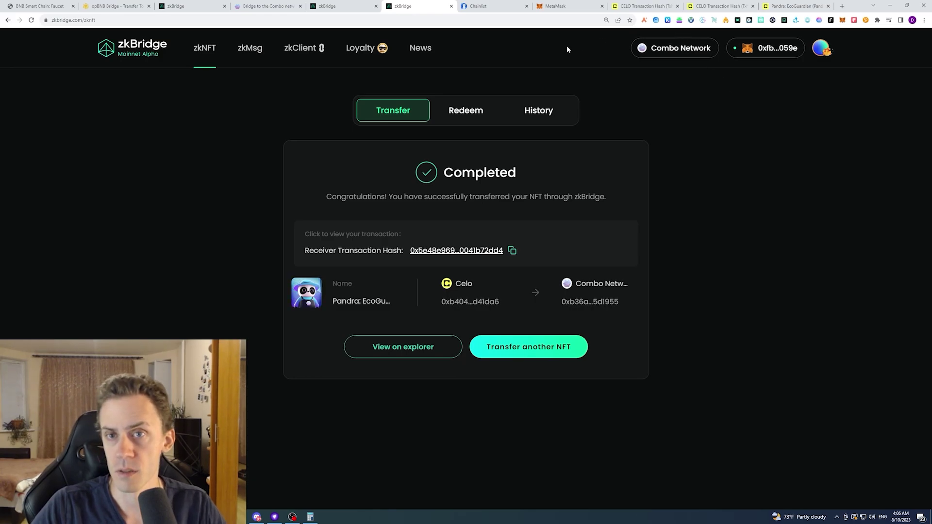
pyautogui.click(345, 6)
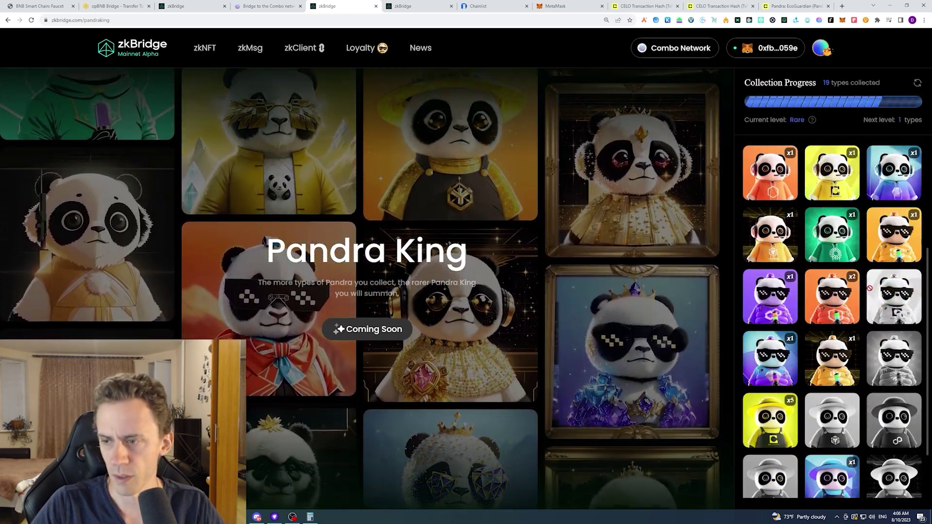
# - Start a new transfer with Celo as sender chain, finding no owned NFTs to import
pyautogui.click(408, 6)
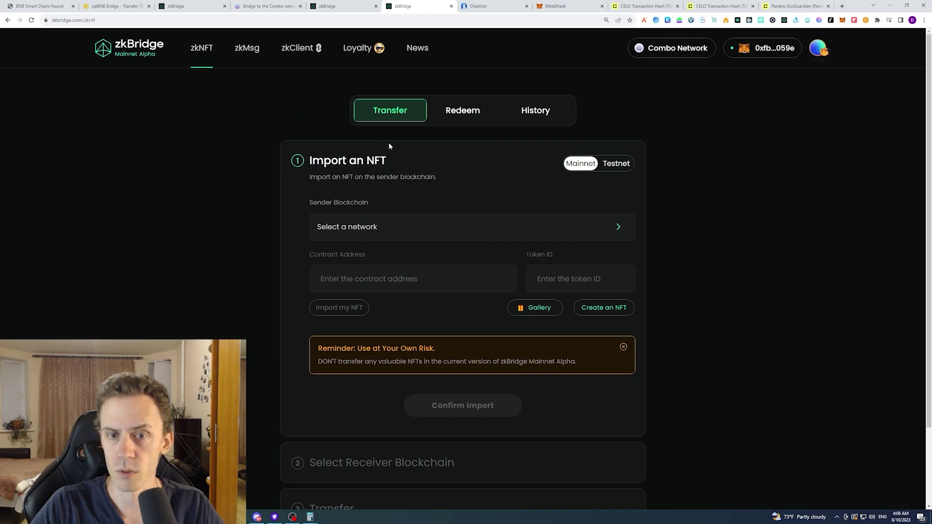
pyautogui.click(440, 232)
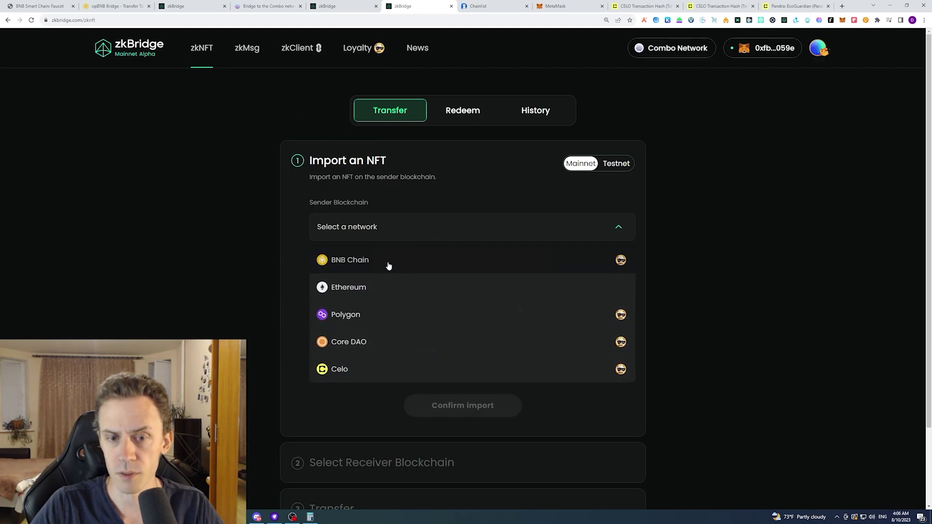
pyautogui.click(403, 361)
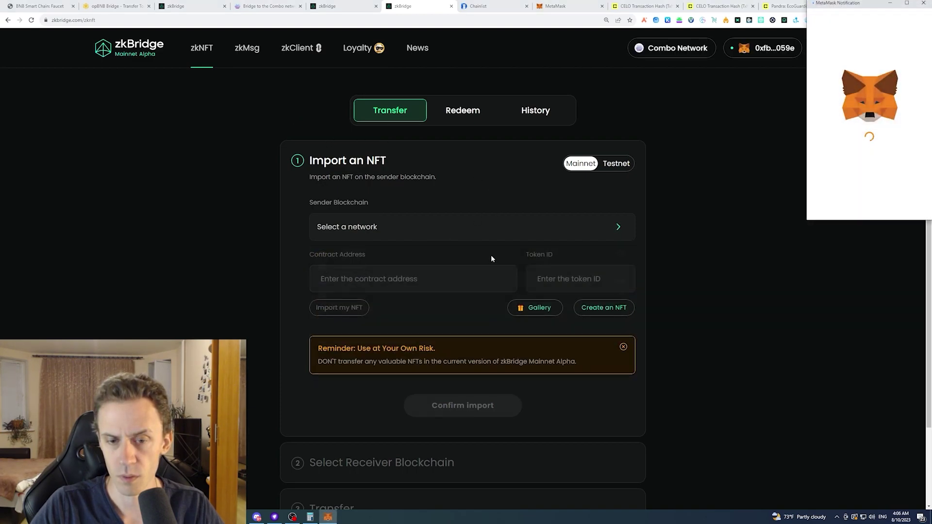
pyautogui.click(907, 208)
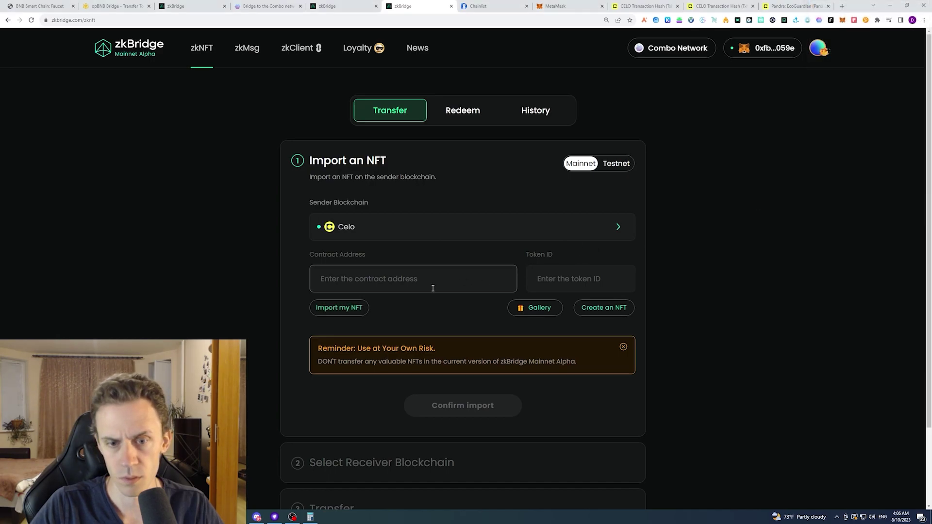
pyautogui.click(354, 310)
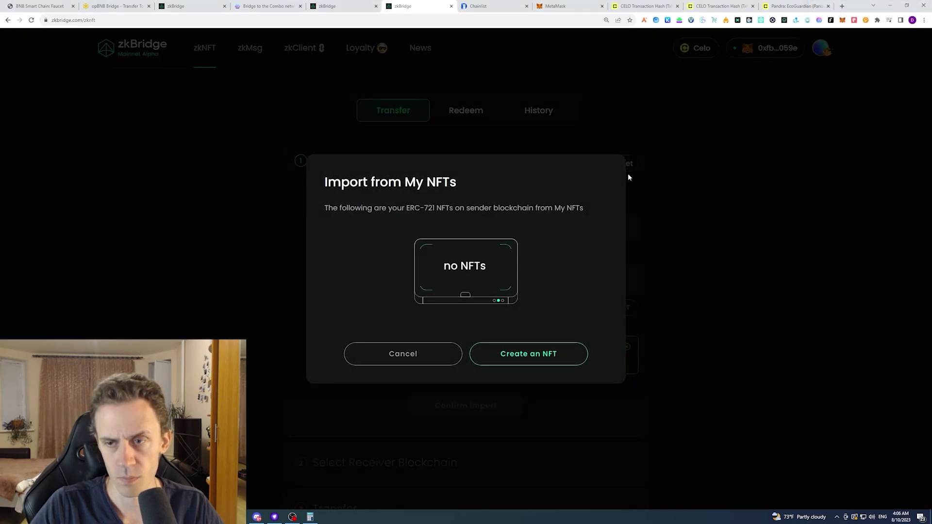
pyautogui.click(436, 358)
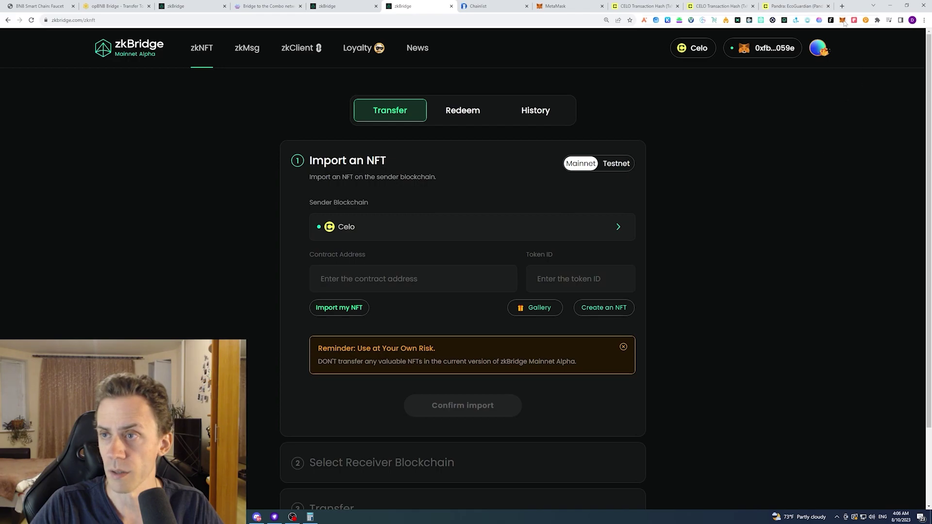
# - Review recent Mint entries in the MetaMask wallet activity
pyautogui.hotkey('alt', 'shift', 'm')
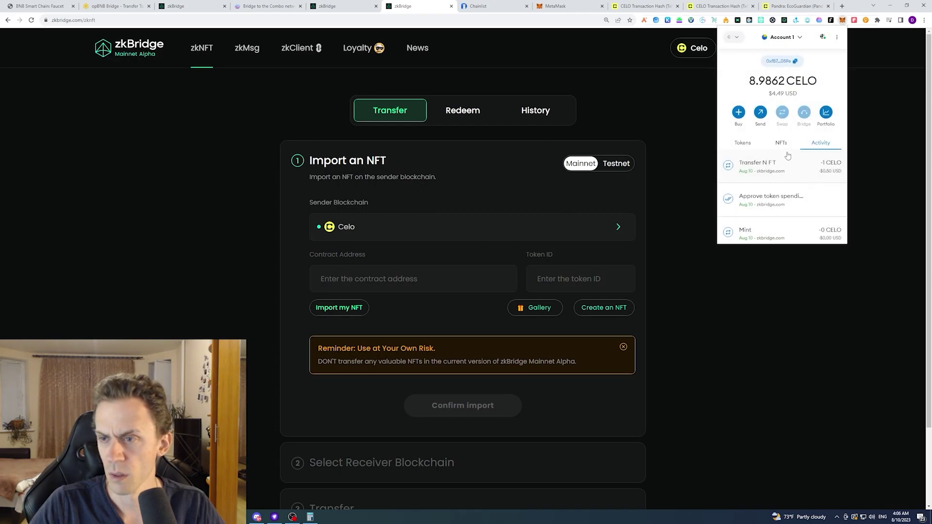
pyautogui.scroll(-3, 791, 153)
pyautogui.scroll(-2, 791, 153)
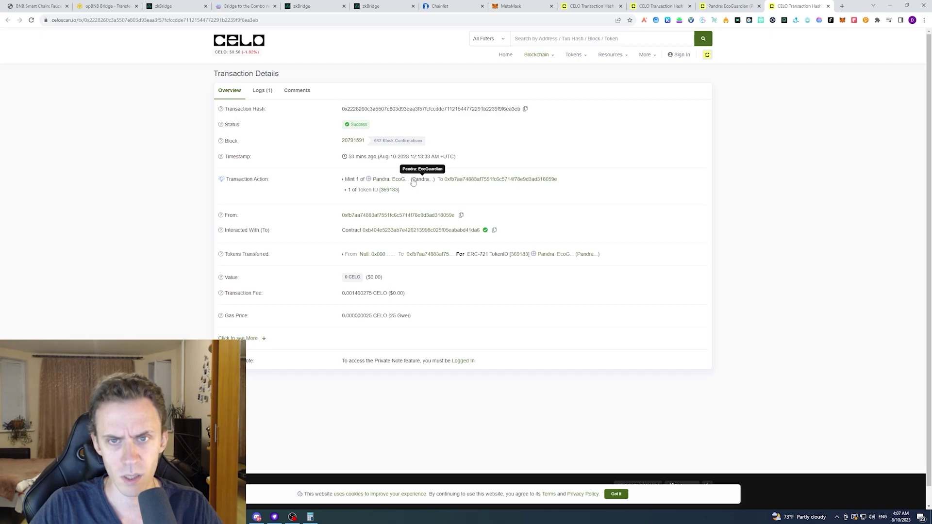
# - Copy the EcoGuardian contract address from its Celoscan token page into zkBridge's Contract Address
pyautogui.rightClick(413, 182)
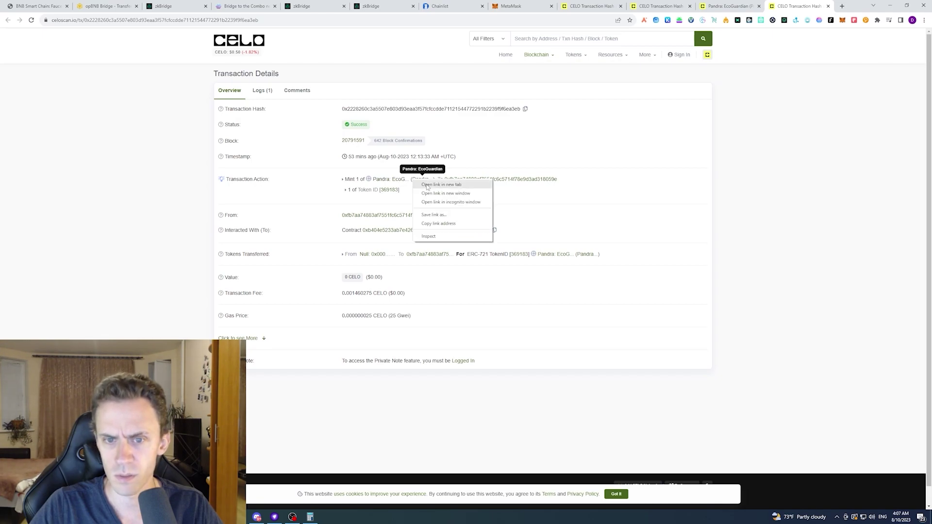
pyautogui.click(427, 185)
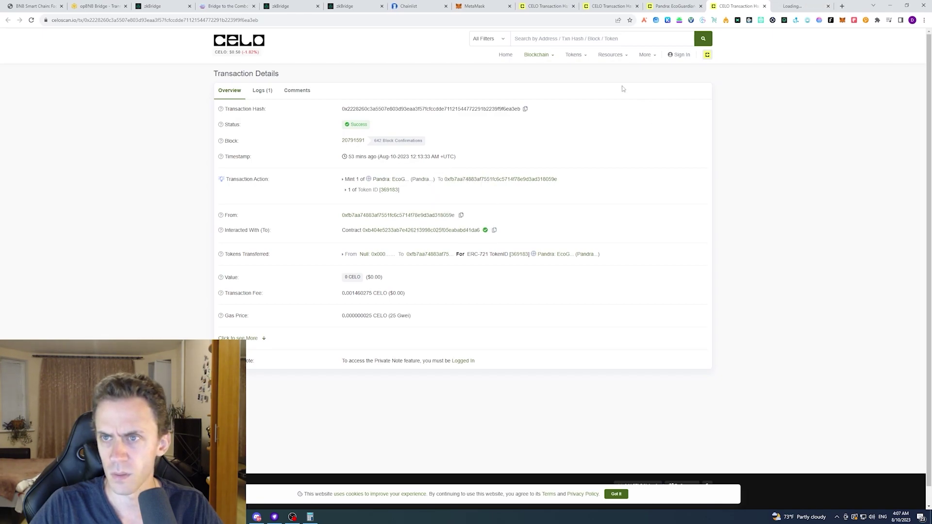
pyautogui.click(781, 3)
pyautogui.moveTo(208, 20); pyautogui.dragTo(95, 20)
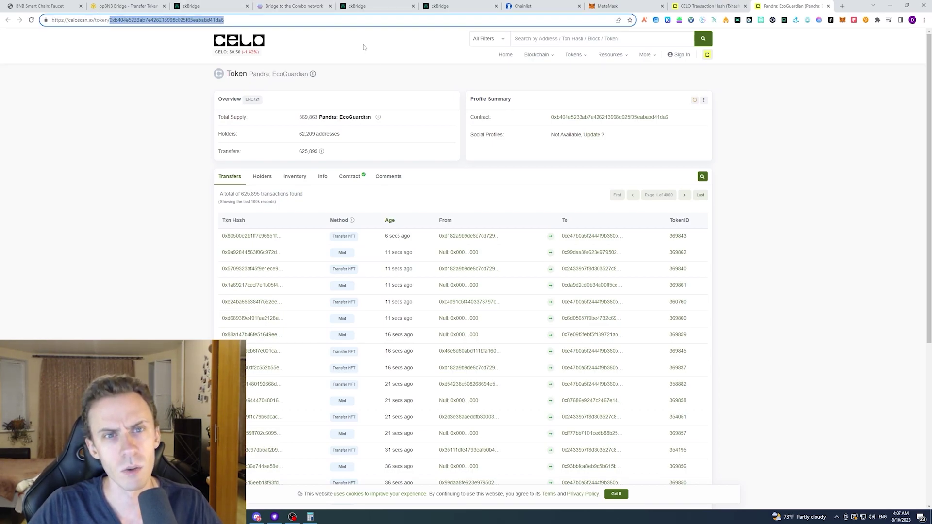
pyautogui.click(374, 6)
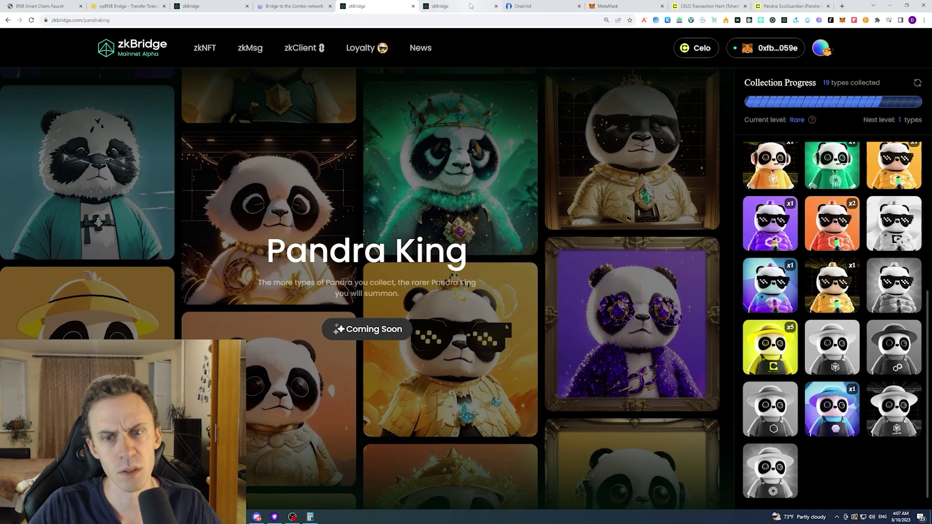
pyautogui.click(456, 6)
pyautogui.click(378, 277)
pyautogui.write('0xb404e5233ab7e426213998c025f05eabadb41da6')
# - Copy token ID 369183 from the Celoscan mint and paste it into Token ID
pyautogui.click(708, 6)
pyautogui.doubleClick(389, 190)
pyautogui.hotkey('ctrl', 'c')
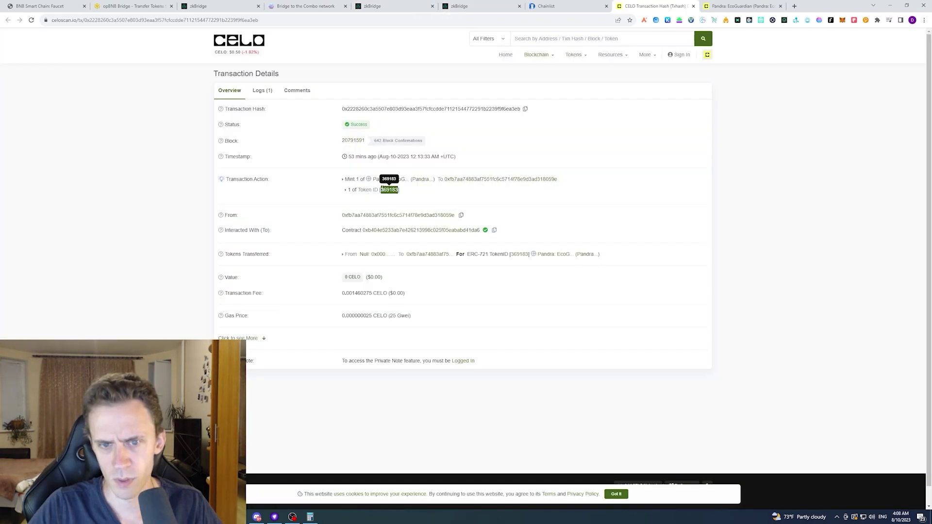
pyautogui.click(850, 119)
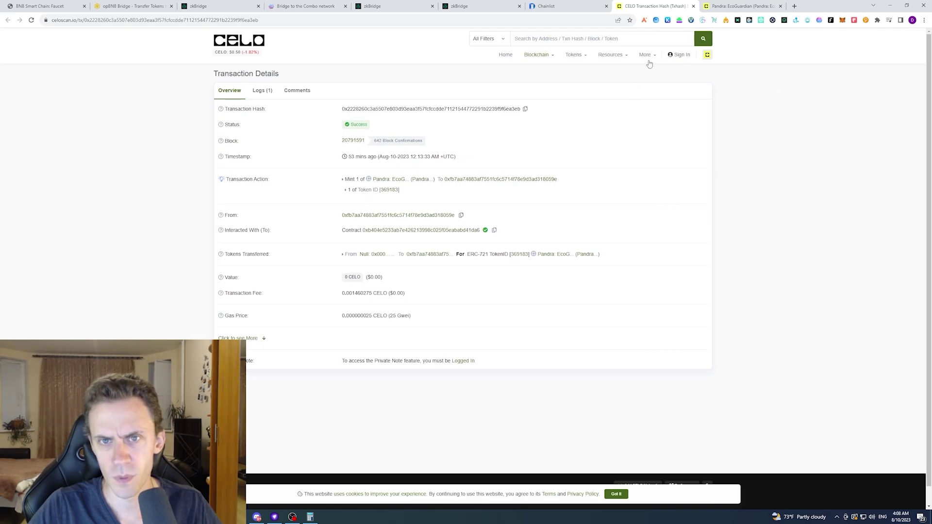
pyautogui.click(459, 6)
pyautogui.click(580, 186)
pyautogui.hotkey('ctrl', 'v')
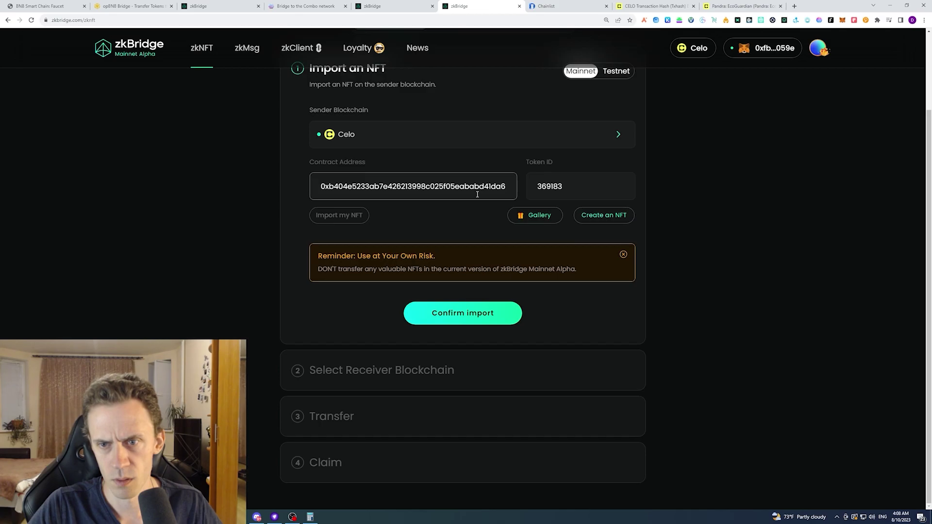
# - Import the EcoGuardian NFT and choose opBNB as the receiving chain
pyautogui.click(463, 313)
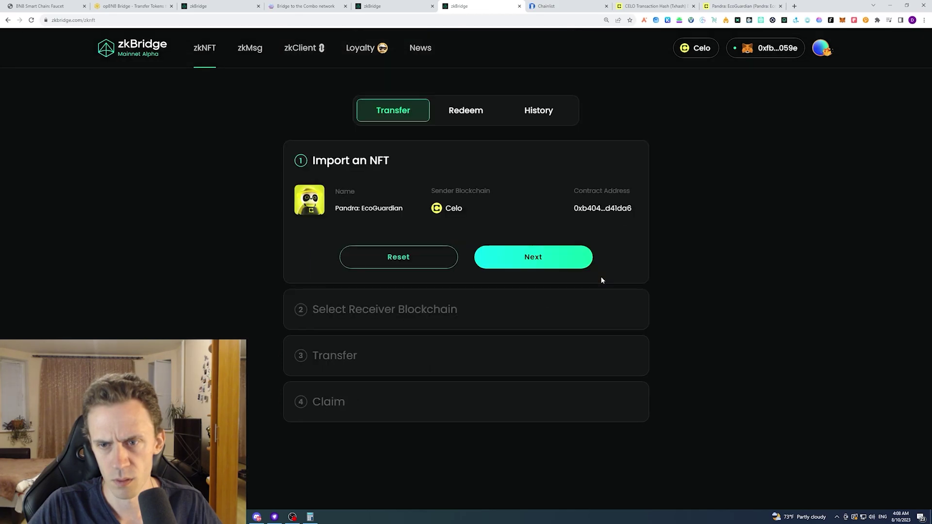
pyautogui.click(543, 258)
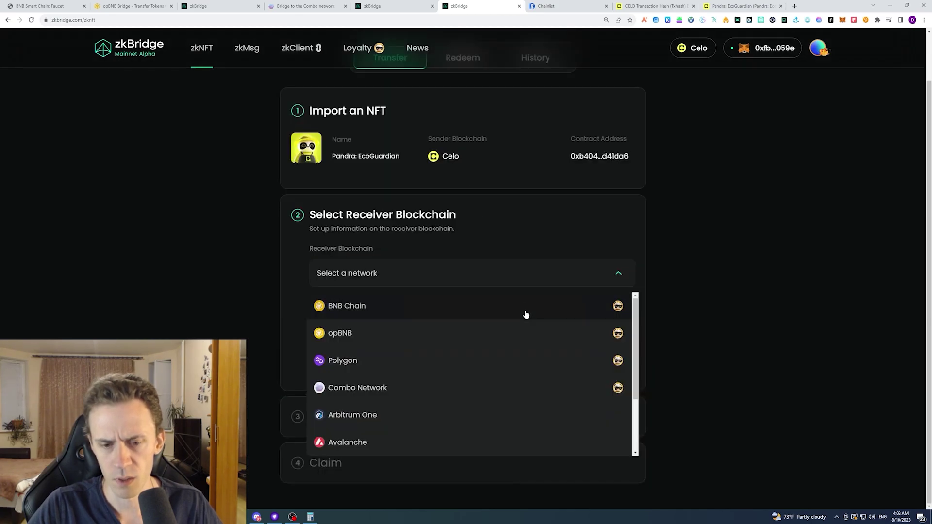
pyautogui.scroll(-3, 524, 316)
pyautogui.scroll(3, 524, 316)
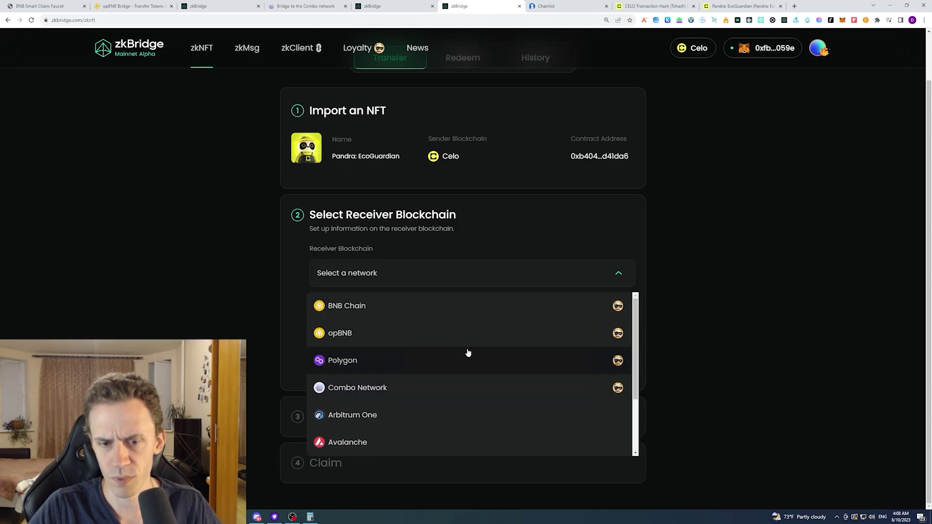
pyautogui.click(436, 333)
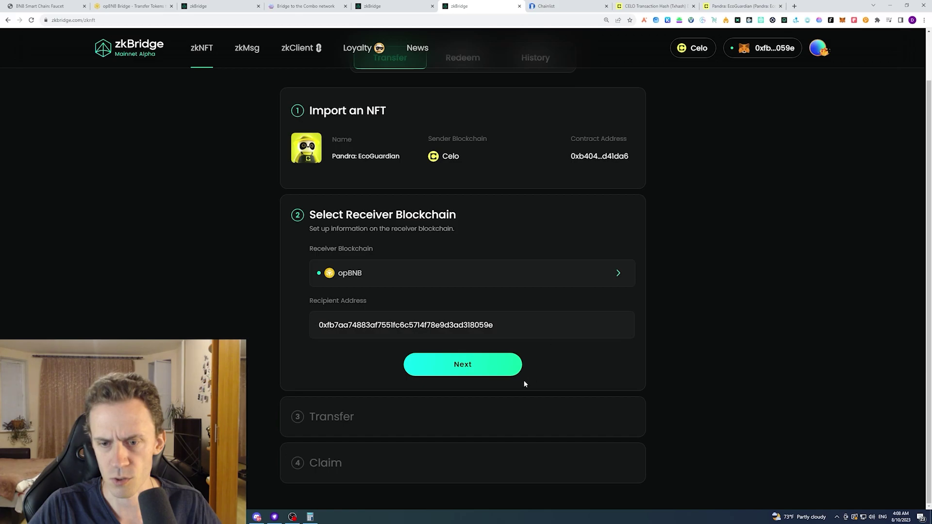
pyautogui.click(465, 365)
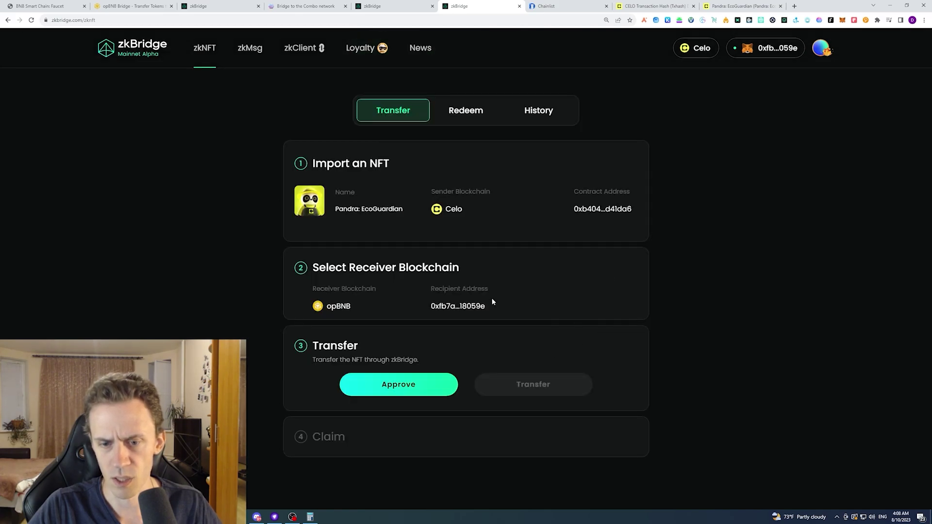
# - Approve the NFT and send the transfer to opBNB, confirming both in MetaMask
pyautogui.click(397, 384)
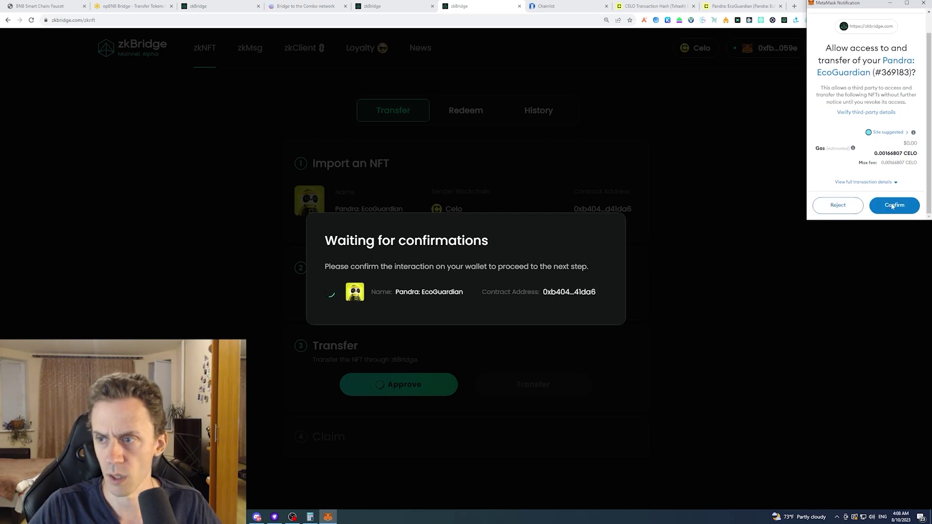
pyautogui.click(893, 206)
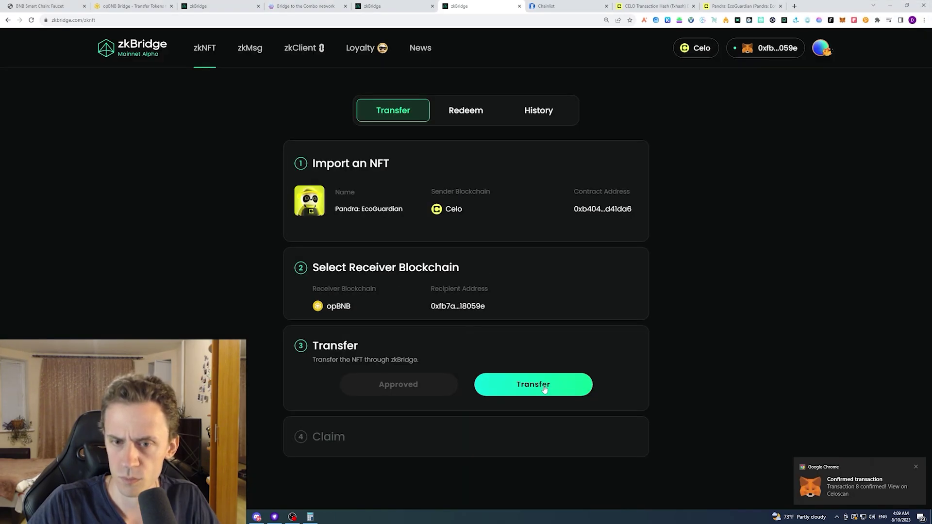
pyautogui.click(545, 388)
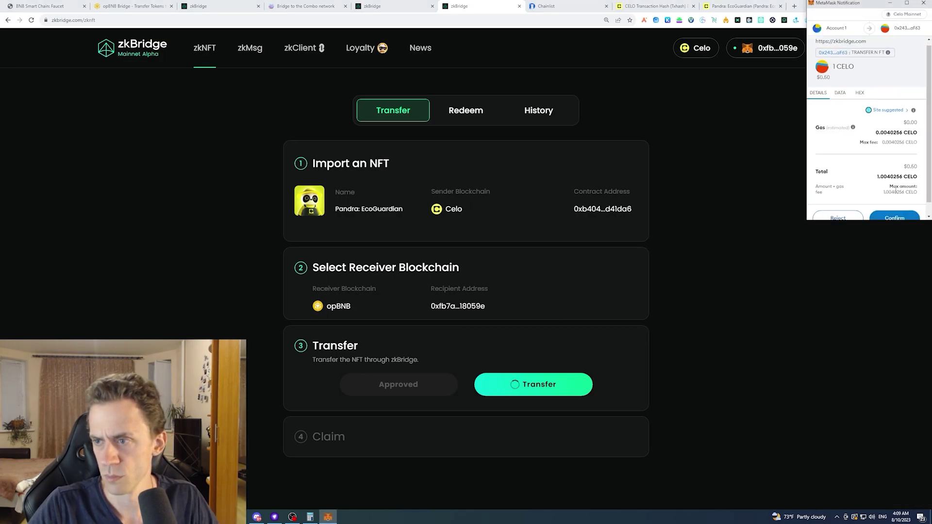
pyautogui.click(903, 206)
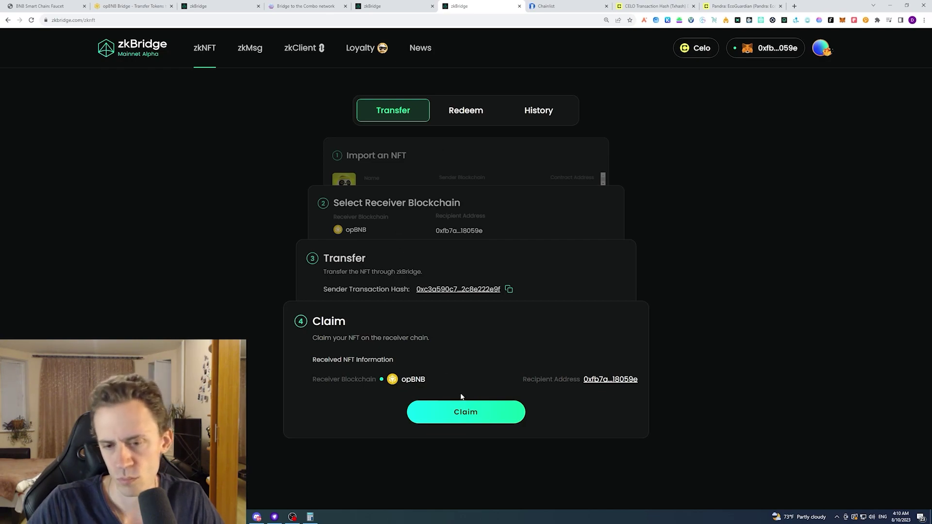
# - Claim the EcoGuardian NFT on opBNB, switching the wallet network and confirming the claim
pyautogui.click(466, 412)
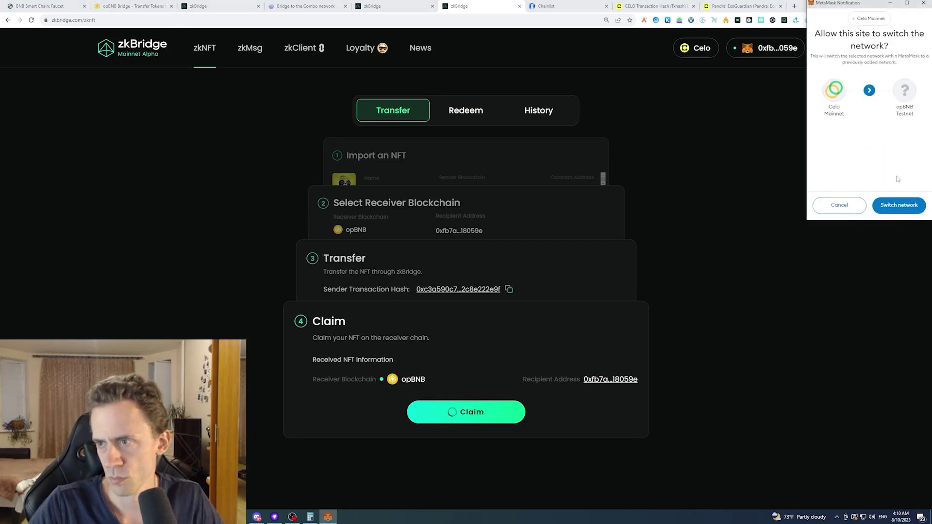
pyautogui.click(893, 206)
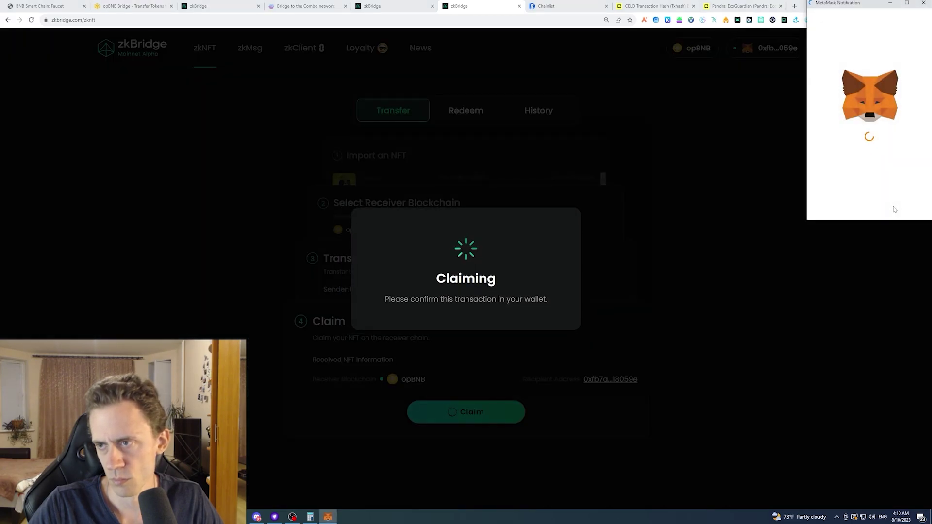
pyautogui.scroll(-1, 893, 205)
pyautogui.click(894, 207)
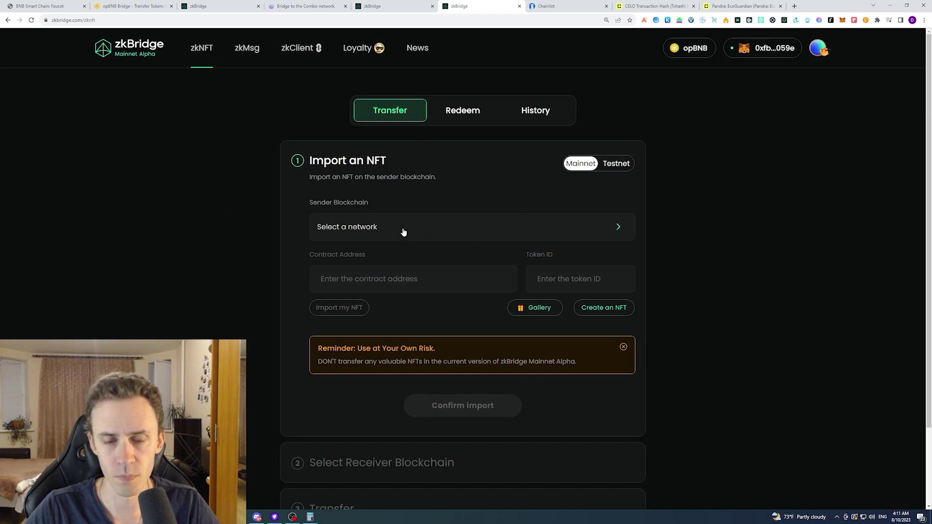
# - Set Celo as the sender chain, switch the wallet to Celo, and review recent activity
pyautogui.click(403, 231)
pyautogui.click(385, 371)
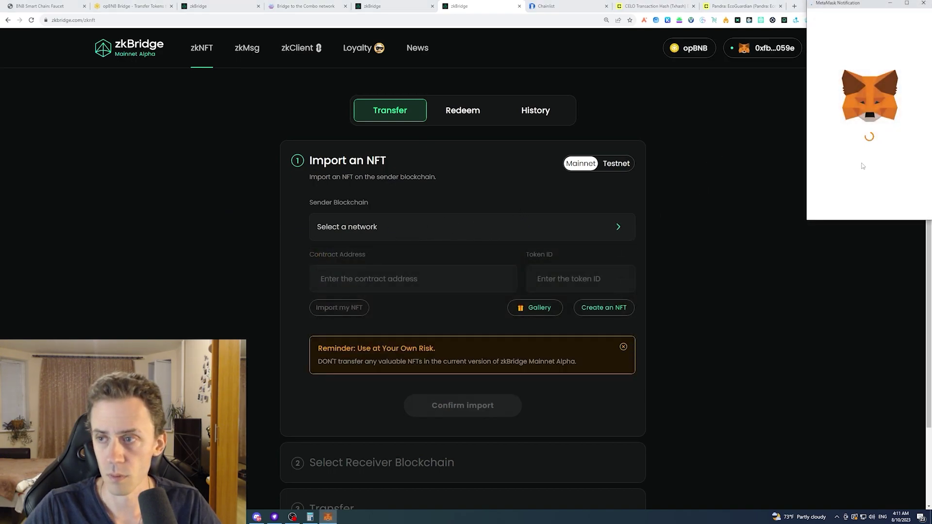
pyautogui.click(897, 205)
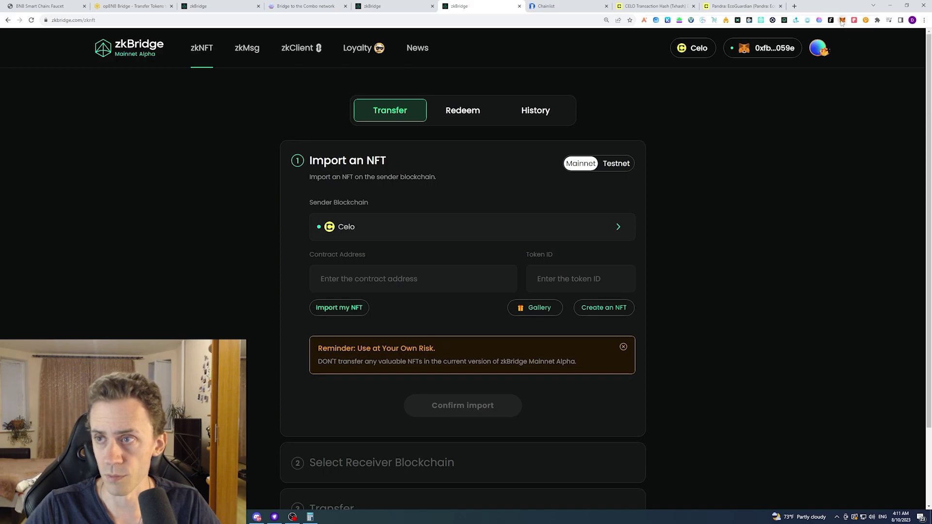
pyautogui.hotkey('alt', 'shift', 'm')
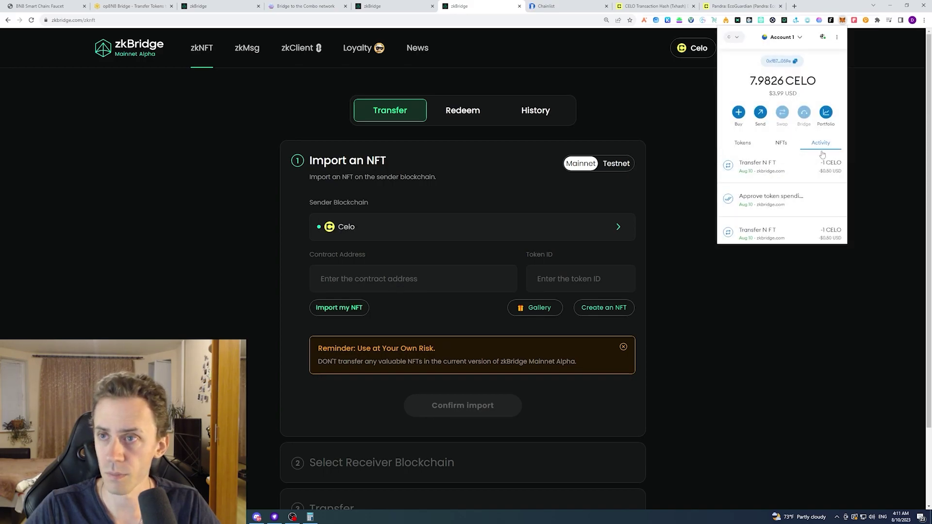
pyautogui.scroll(-10, 801, 165)
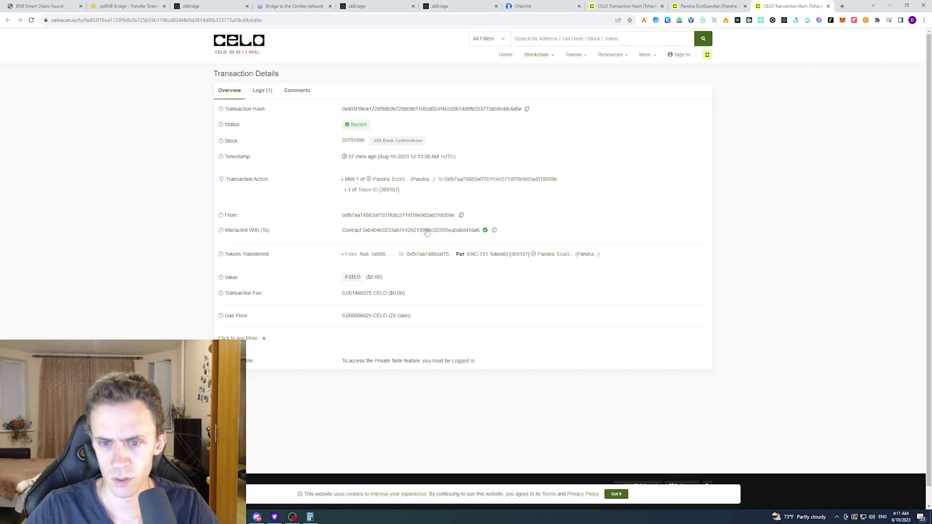
# - Copy the EcoGuardian contract address from Celoscan into zkBridge's Contract Address field
pyautogui.rightClick(414, 179)
pyautogui.click(421, 185)
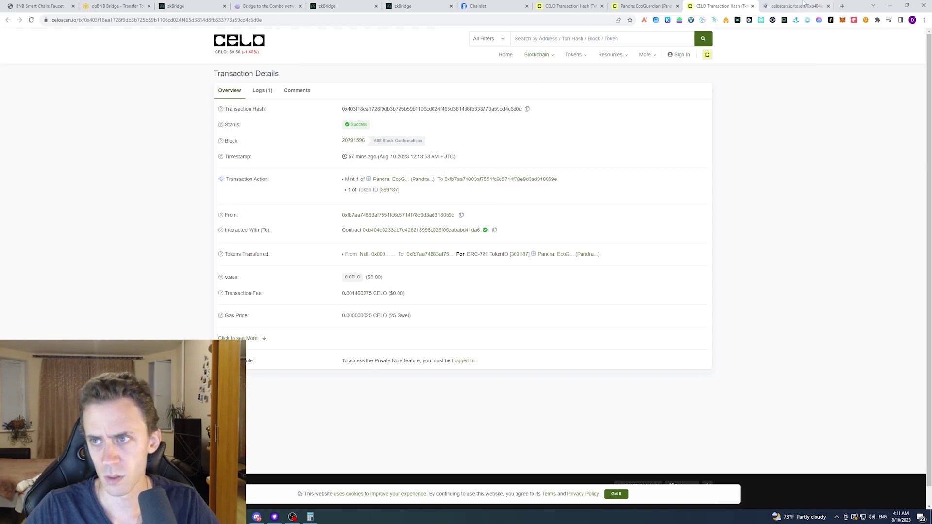
pyautogui.click(823, 5)
pyautogui.moveTo(214, 20); pyautogui.dragTo(112, 20)
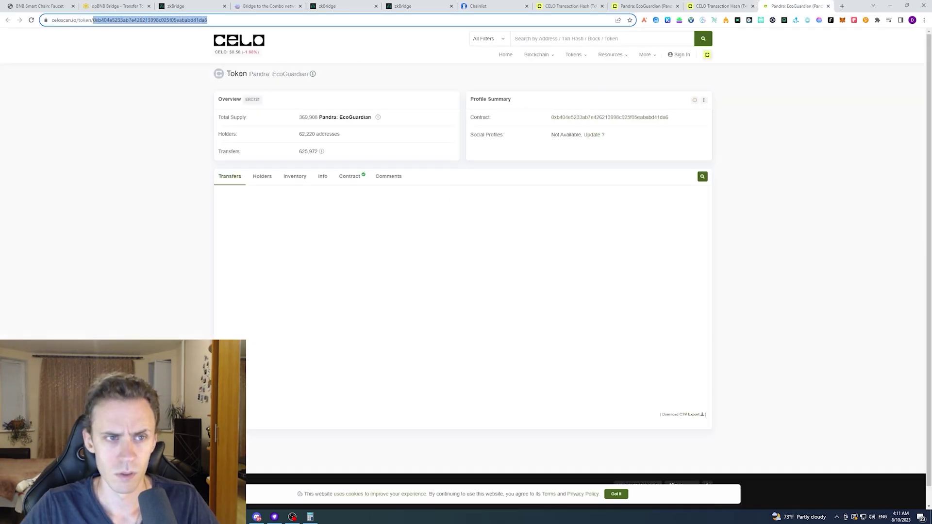
pyautogui.click(340, 6)
pyautogui.click(402, 5)
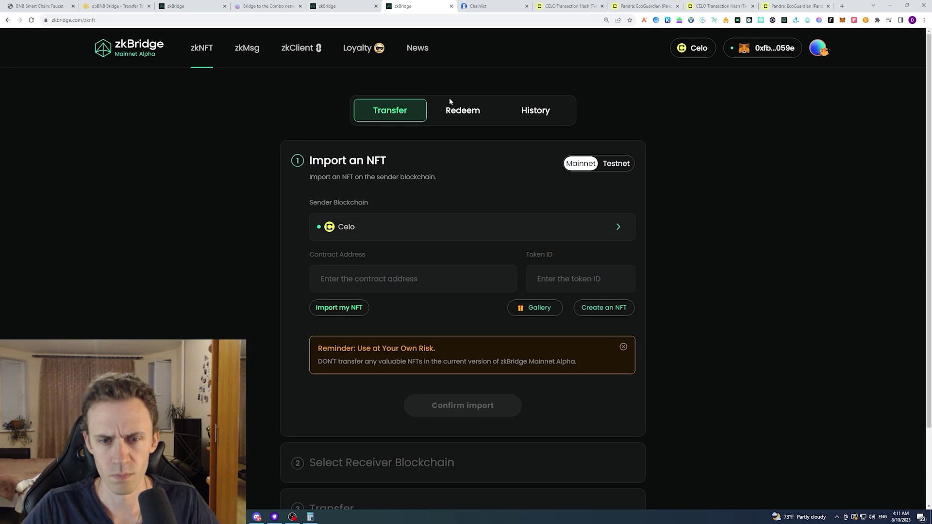
pyautogui.click(396, 278)
pyautogui.write('0xb404e5233ab7e426213998c025f05eababd41da6')
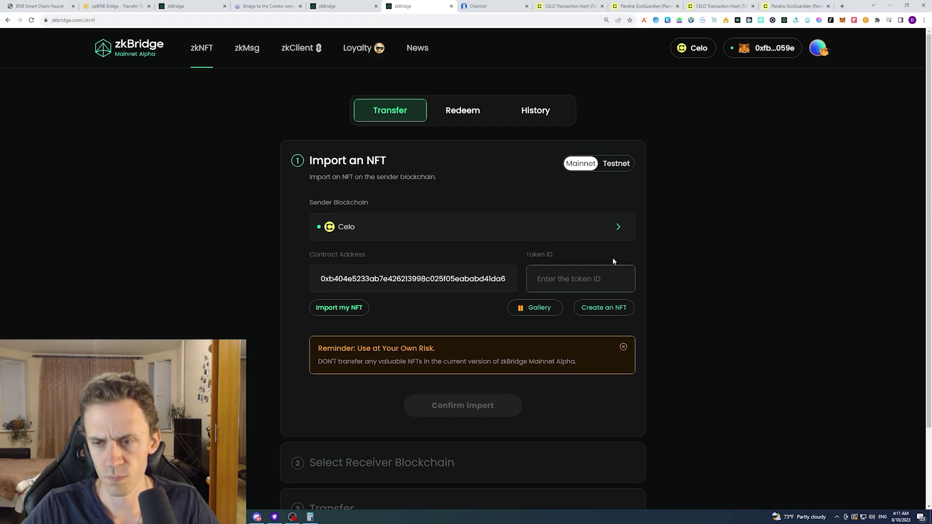
# - Copy token ID 369187 from the Celo mint into Token ID and confirm the import
pyautogui.click(791, 6)
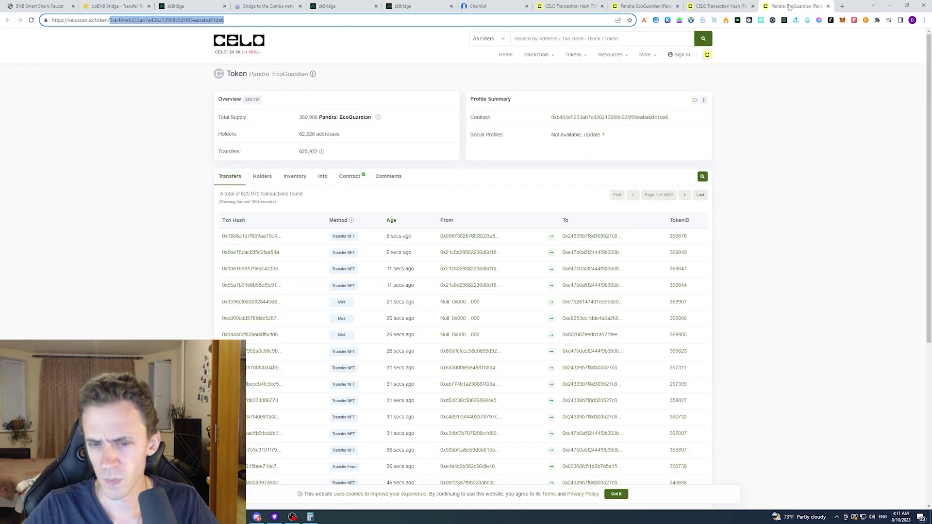
pyautogui.click(743, 4)
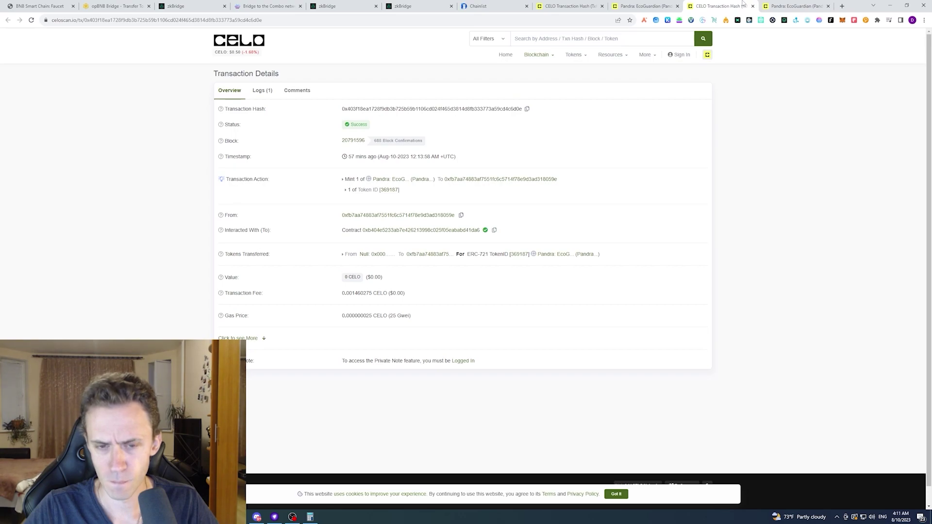
pyautogui.doubleClick(394, 189)
pyautogui.hotkey('ctrl', 'c')
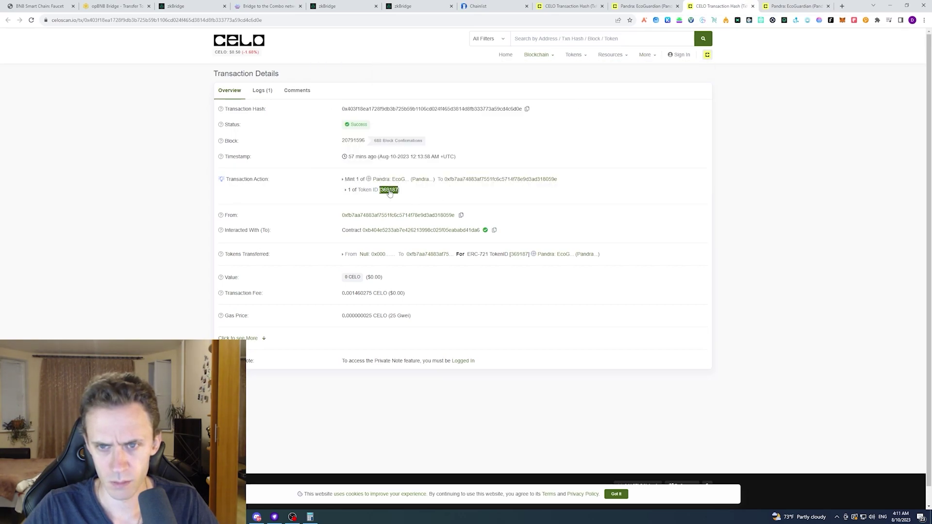
pyautogui.click(417, 6)
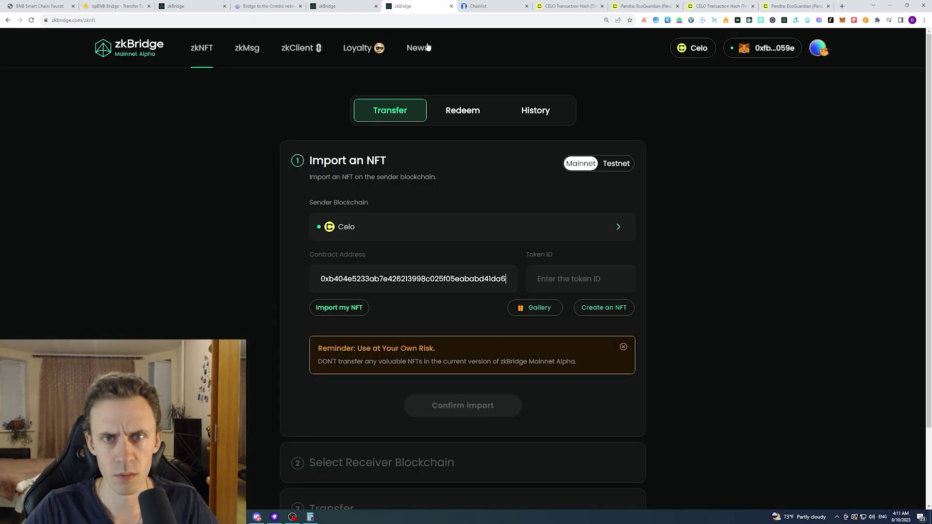
pyautogui.click(595, 274)
pyautogui.hotkey('ctrl', 'v')
pyautogui.click(485, 410)
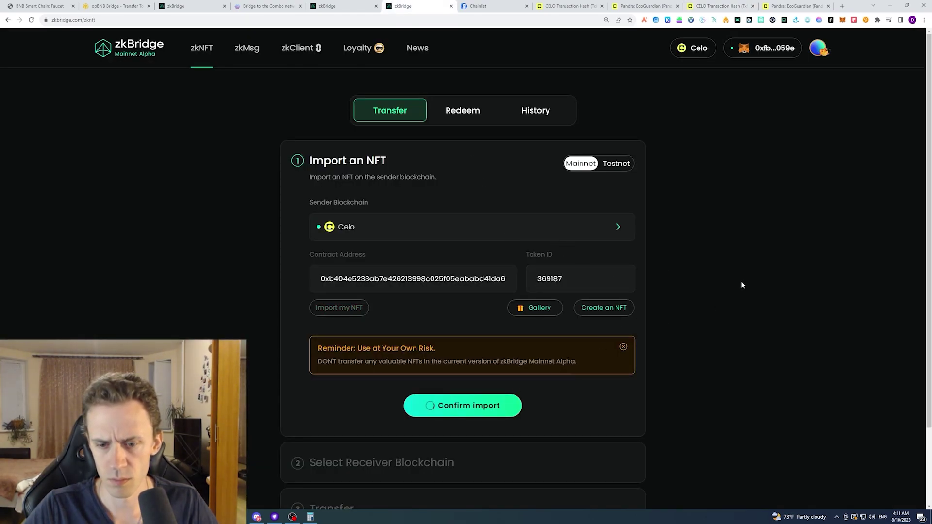
# - Send the EcoGuardian NFT to BNB Chain, confirming the approval and transfer in MetaMask
pyautogui.click(548, 264)
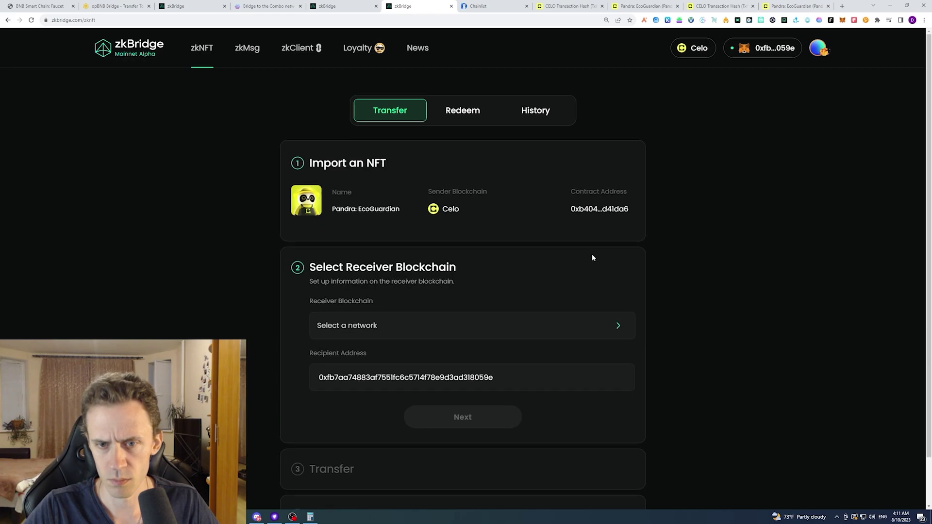
pyautogui.scroll(-1, 470, 276)
pyautogui.click(461, 279)
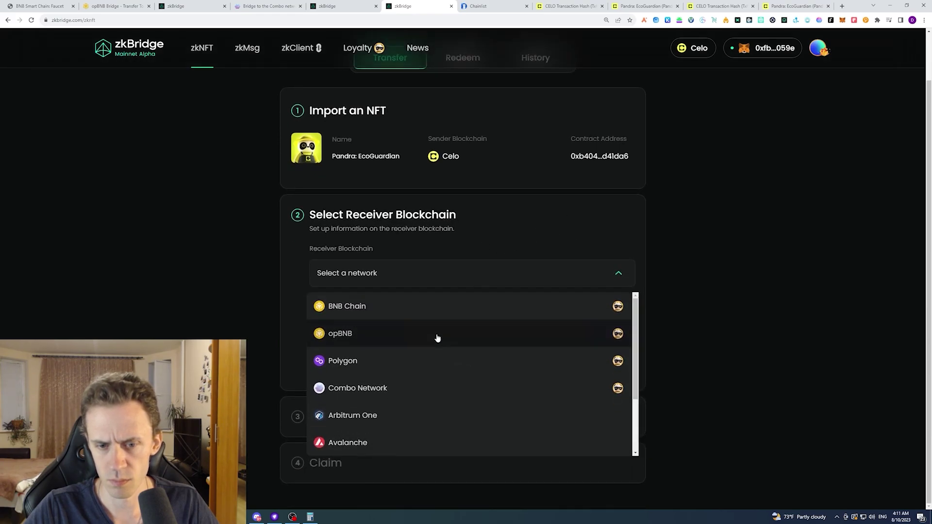
pyautogui.click(493, 308)
pyautogui.click(498, 419)
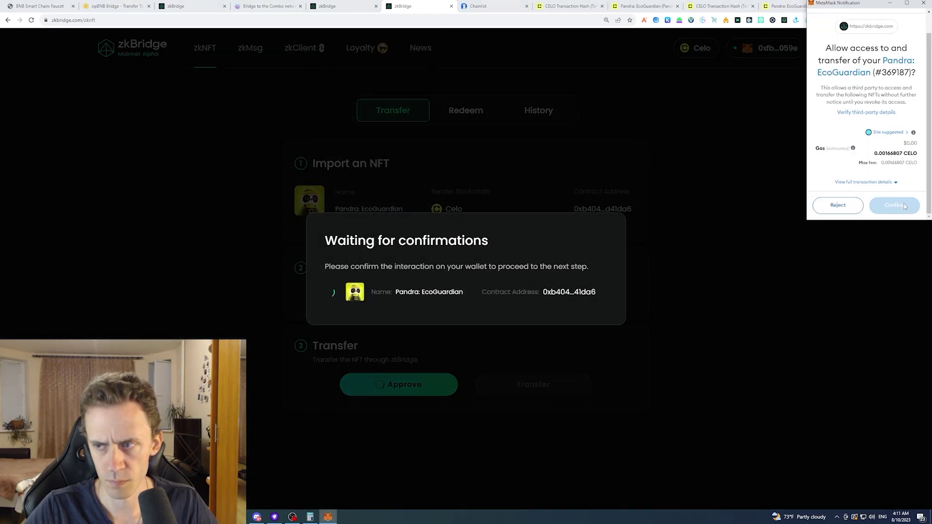
pyautogui.click(904, 205)
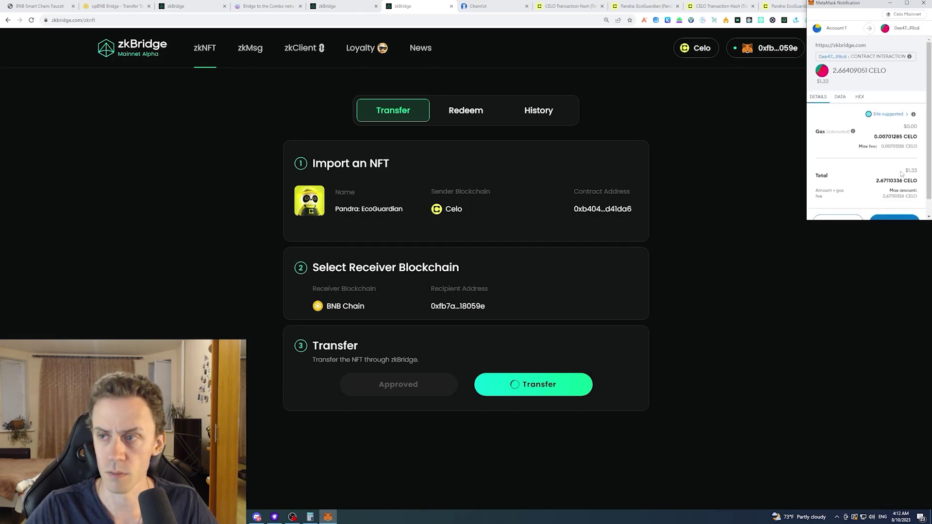
pyautogui.scroll(-1, 901, 173)
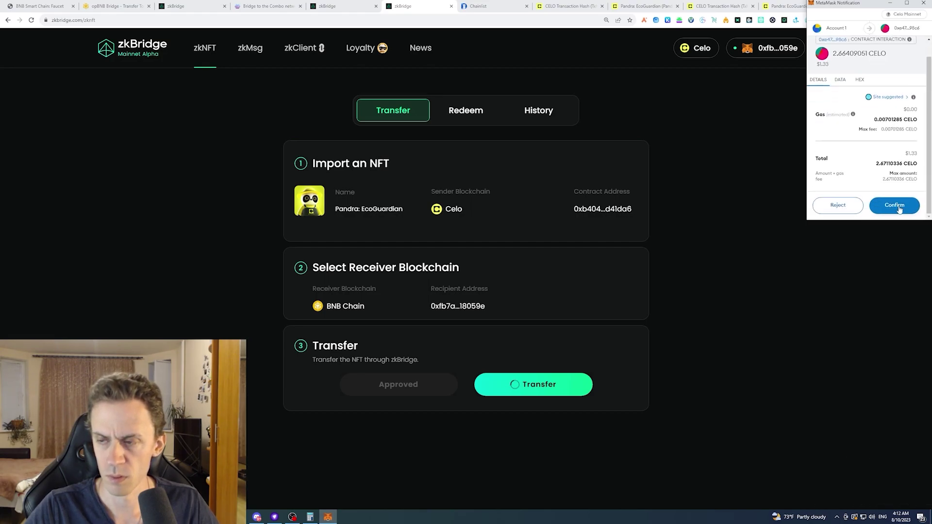
pyautogui.click(898, 209)
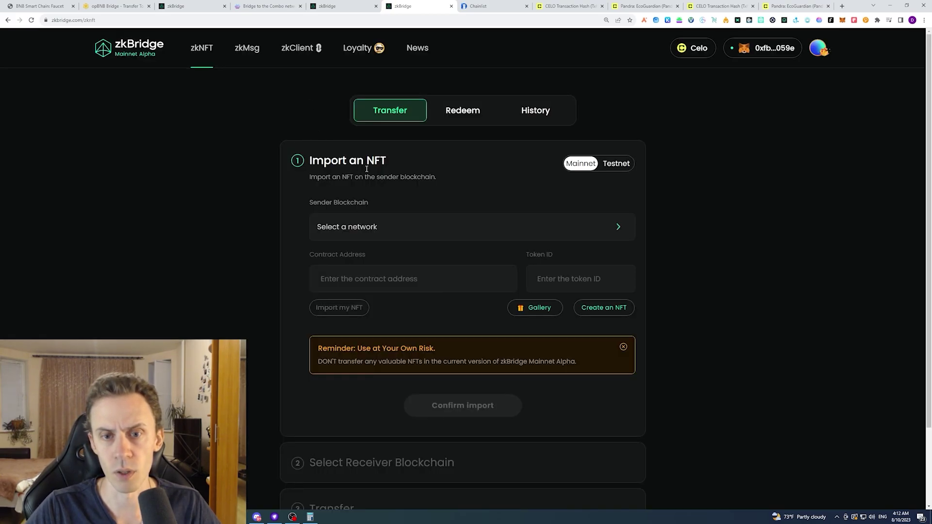
# - Set Celo as sender and paste the EcoGuardian contract address copied from Celoscan
pyautogui.click(407, 230)
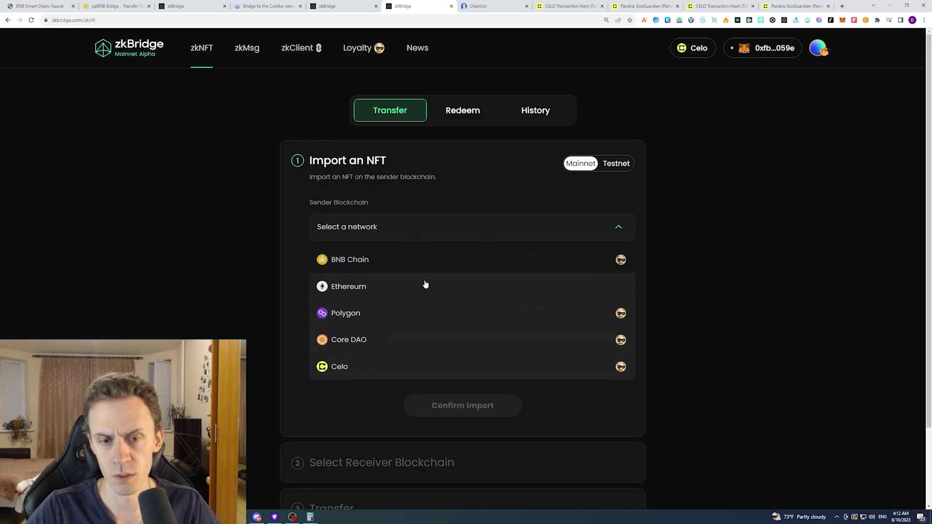
pyautogui.click(389, 371)
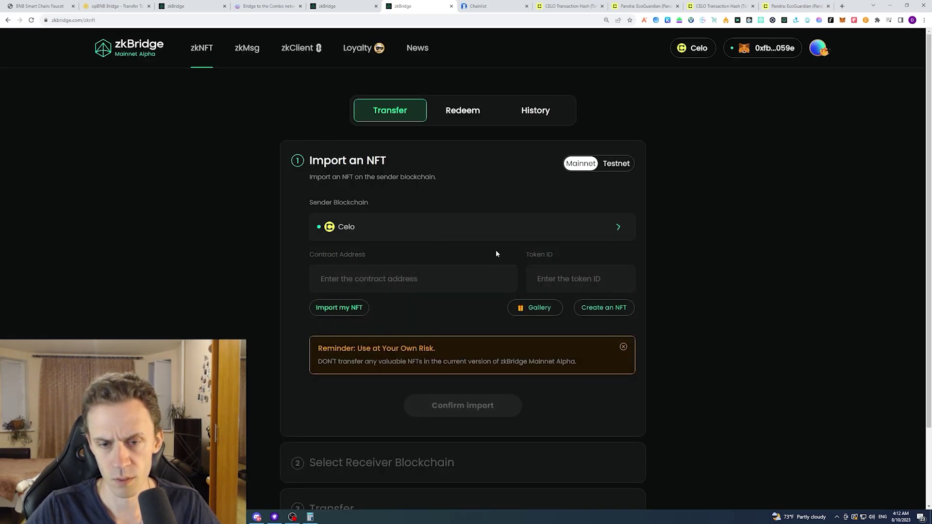
pyautogui.click(720, 6)
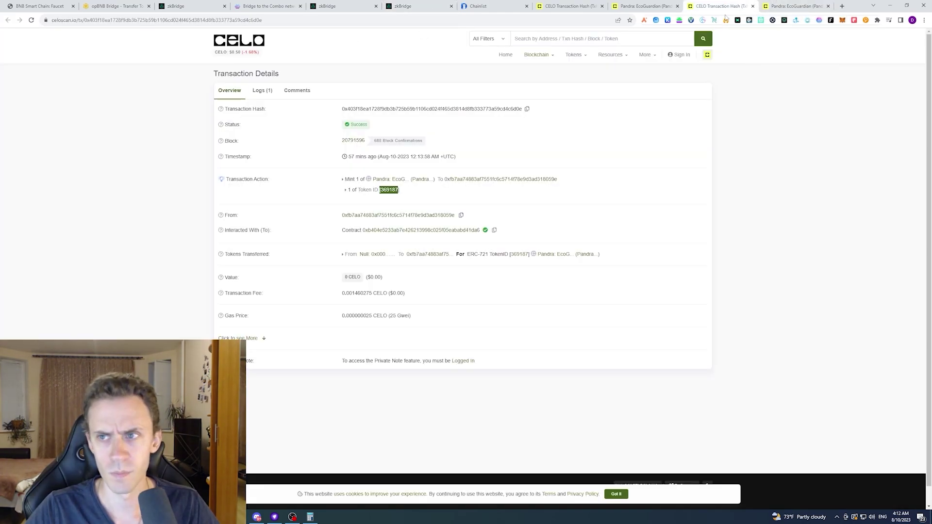
pyautogui.click(791, 5)
pyautogui.moveTo(267, 22); pyautogui.dragTo(113, 20)
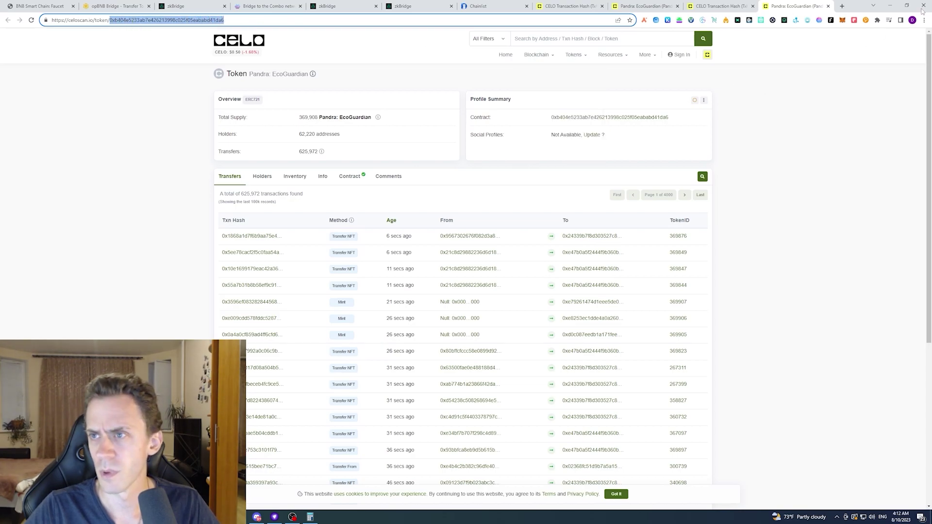
pyautogui.click(827, 6)
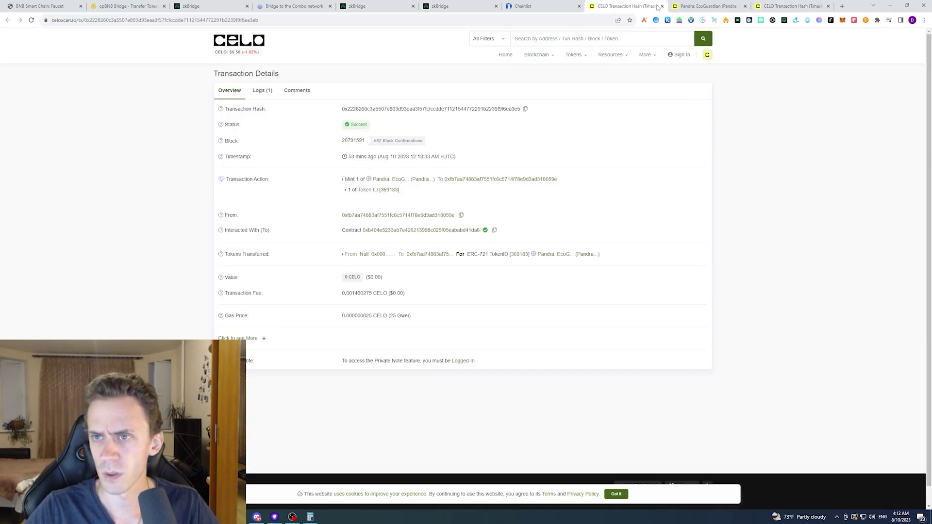
pyautogui.click(661, 5)
pyautogui.click(661, 5)
pyautogui.click(661, 6)
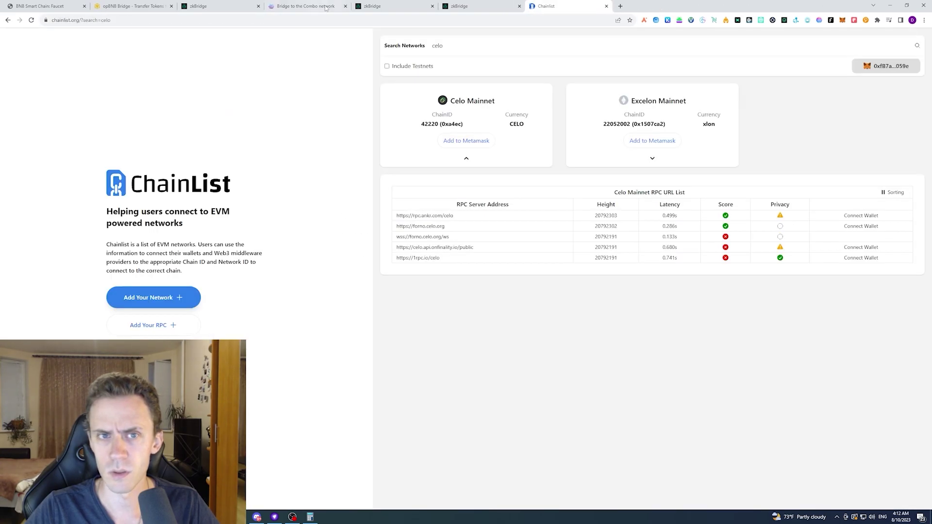
pyautogui.click(469, 6)
pyautogui.click(400, 281)
pyautogui.write('0xb404e5233ab7e426213998c025f05eababd41da6')
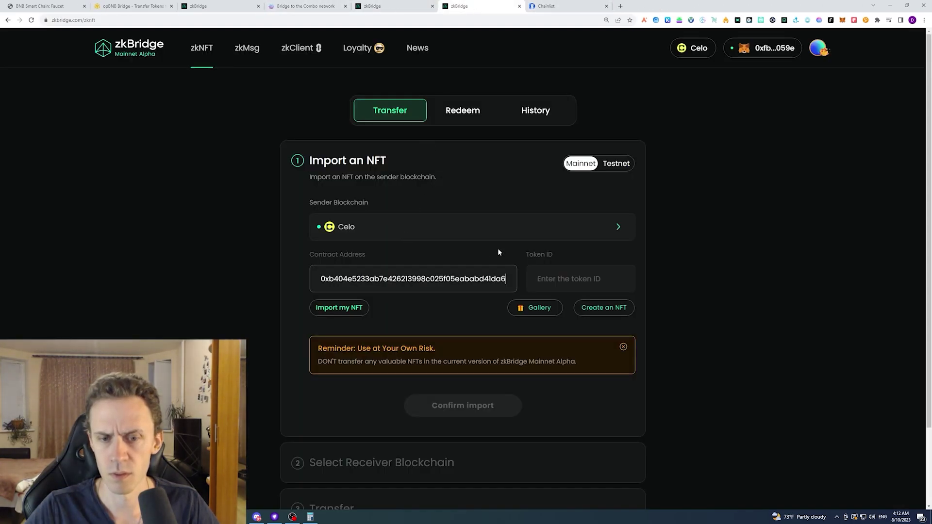
pyautogui.click(518, 246)
# - Copy token ID 369200 from the wallet's Mint transaction, paste it and confirm the import
pyautogui.click(842, 20)
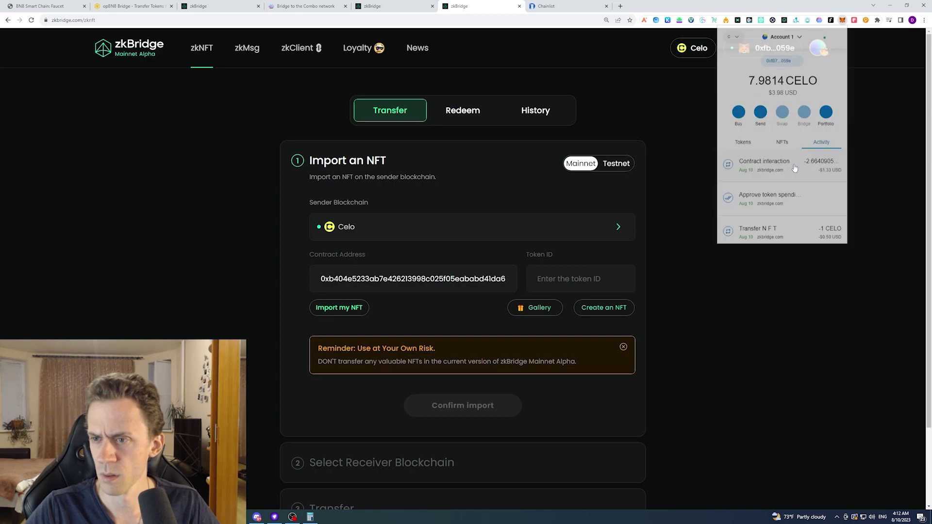
pyautogui.scroll(-3, 787, 166)
pyautogui.scroll(3, 787, 165)
pyautogui.click(776, 166)
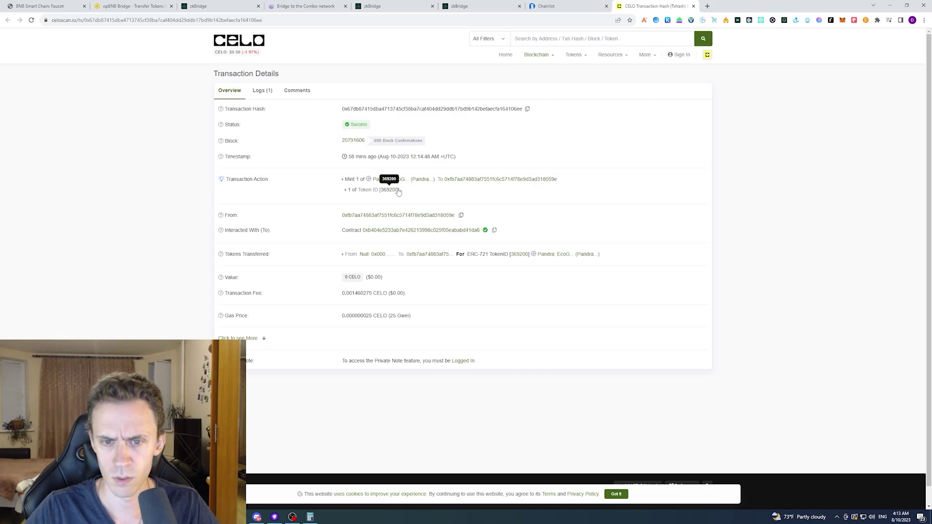
pyautogui.doubleClick(391, 189)
pyautogui.hotkey('ctrl', 'c')
pyautogui.hotkey('ctrl', 'pageup')
pyautogui.hotkey('ctrl', 'pageup')
pyautogui.hotkey('ctrl', 'pageup')
pyautogui.hotkey('ctrl', 'pageup')
pyautogui.hotkey('ctrl', 'pageup')
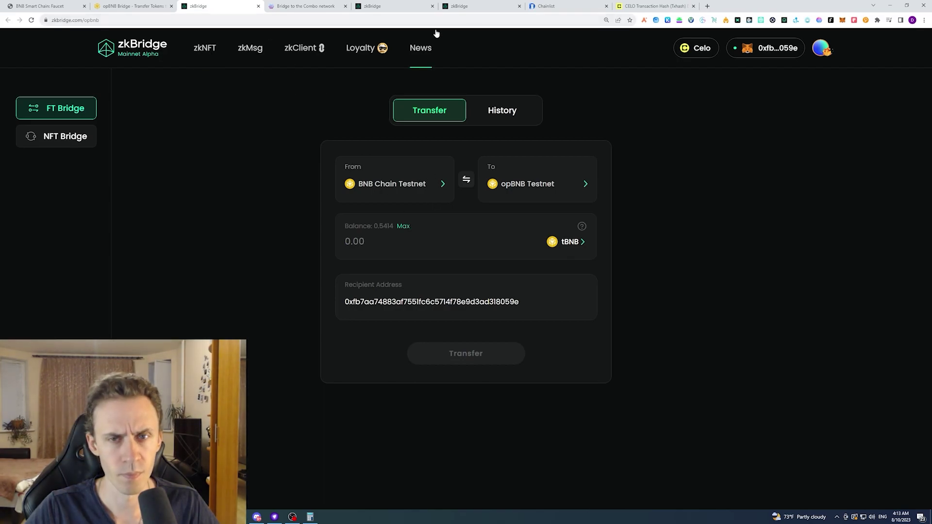
pyautogui.click(498, 4)
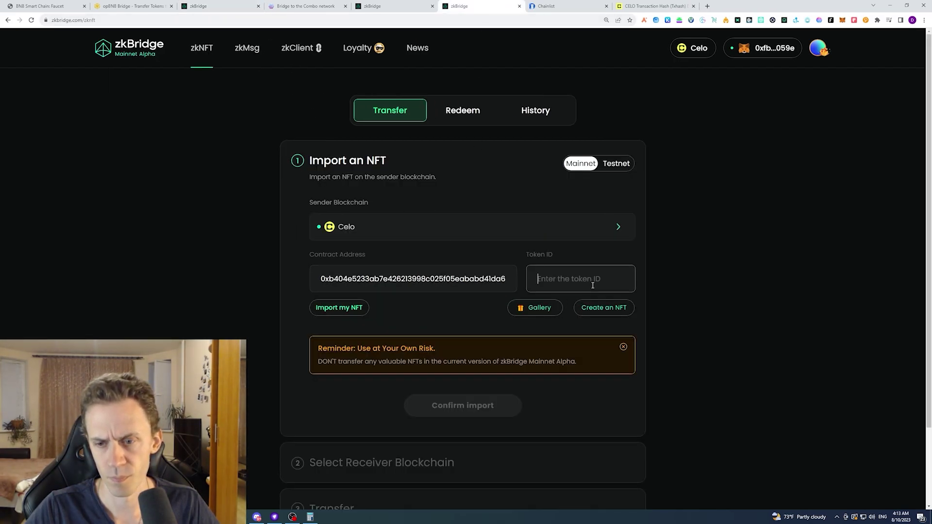
pyautogui.hotkey('ctrl', 'v')
pyautogui.click(468, 413)
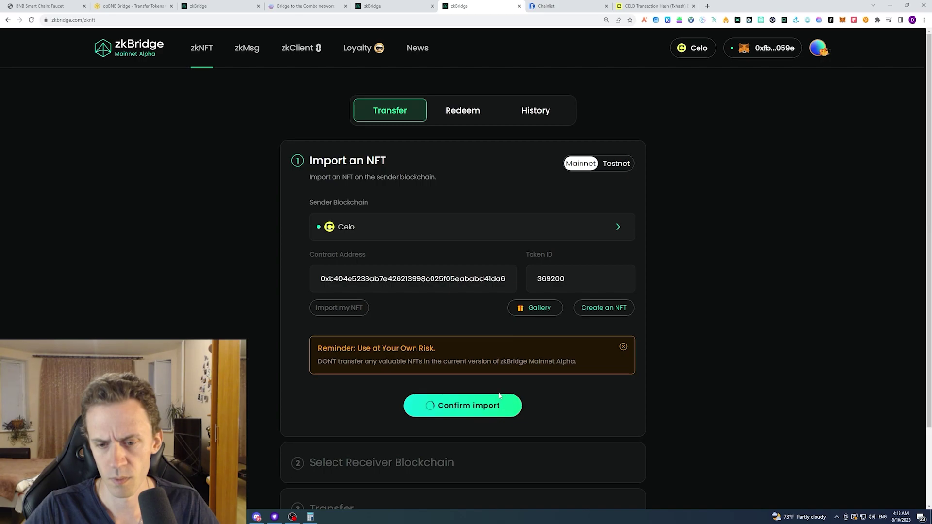
# - Send the EcoGuardian NFT to Polygon, approving and confirming the transfer in MetaMask
pyautogui.click(508, 270)
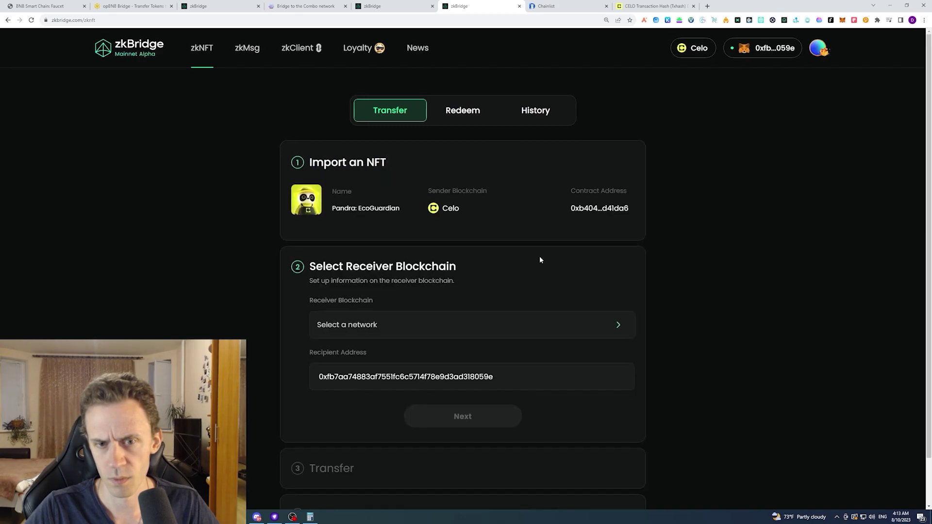
pyautogui.scroll(-1, 461, 253)
pyautogui.click(428, 269)
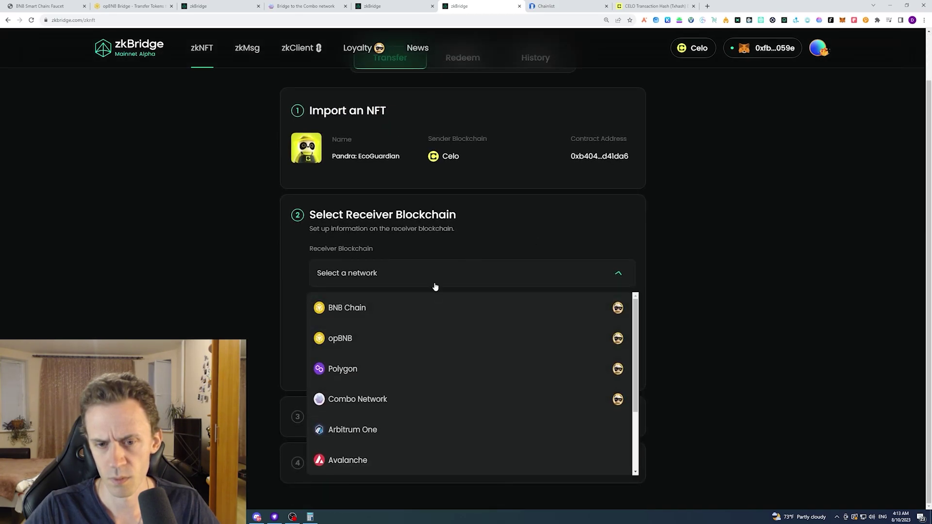
pyautogui.click(389, 366)
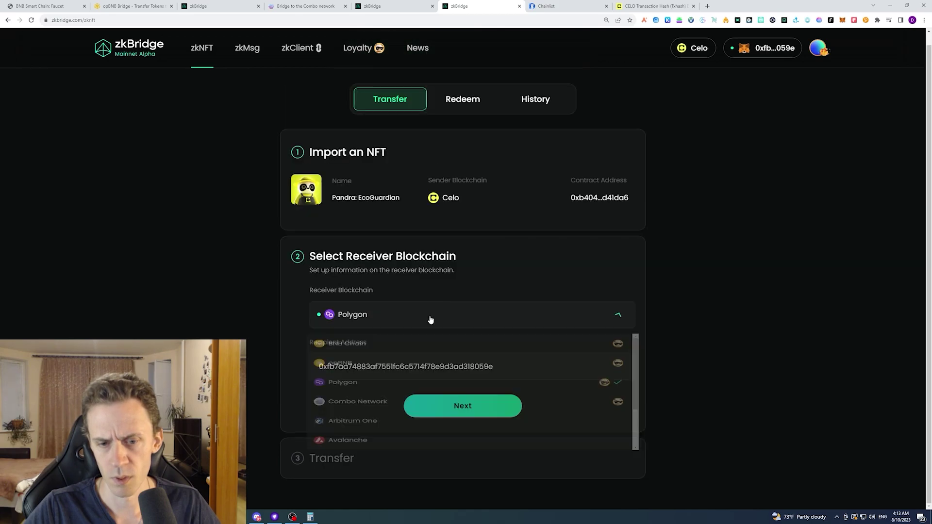
pyautogui.click(508, 401)
pyautogui.click(445, 377)
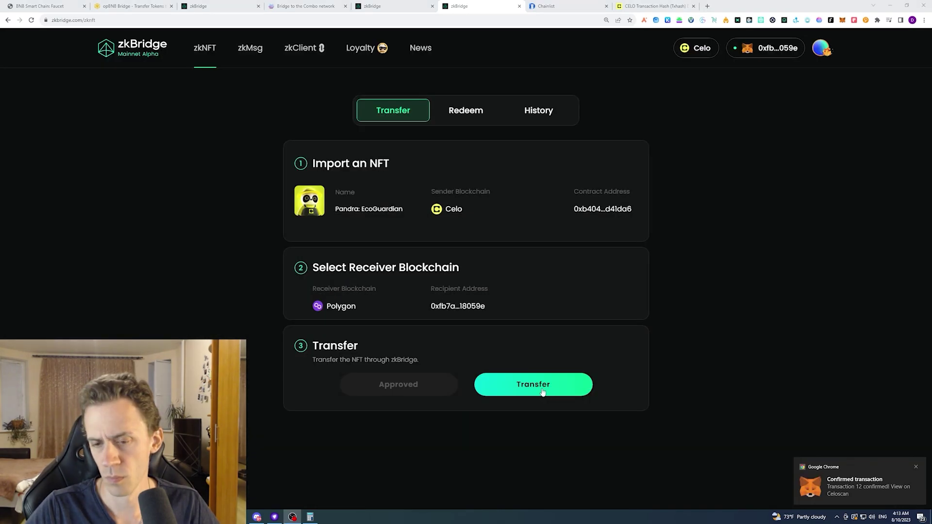
pyautogui.click(543, 384)
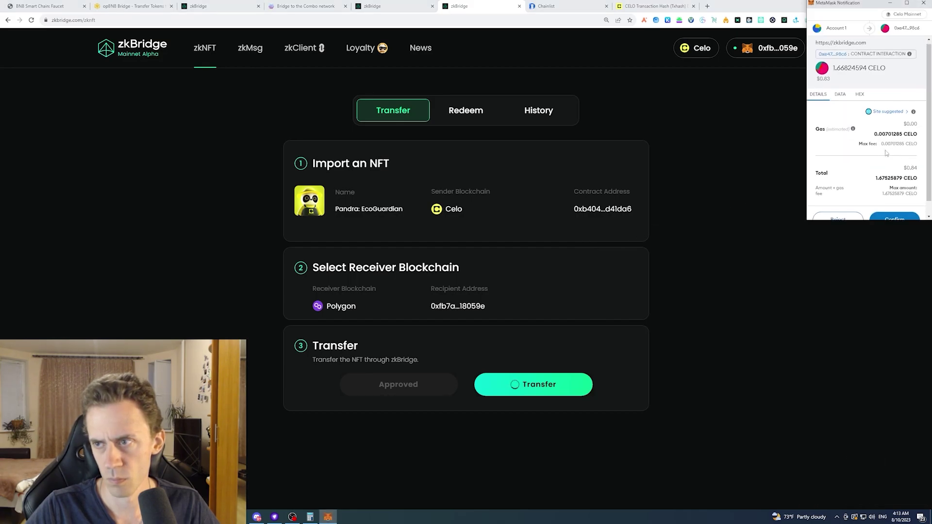
pyautogui.scroll(-1, 885, 153)
pyautogui.click(904, 209)
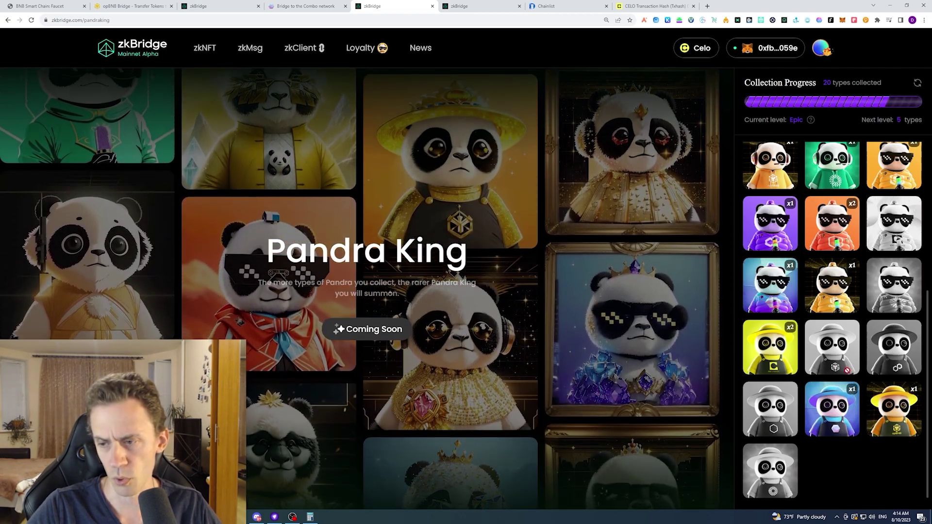
# - Review the Pandra King collection progress, then return to the completed transfer page
pyautogui.scroll(2, 852, 291)
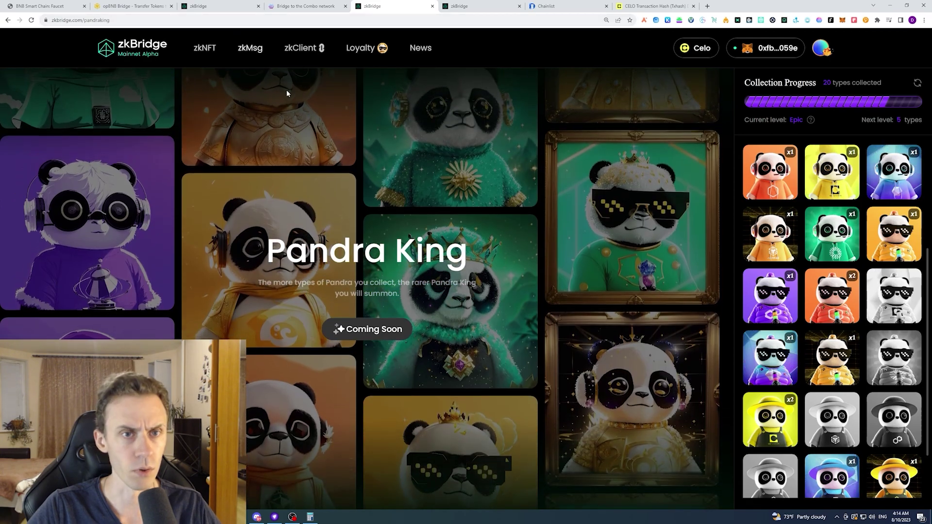
pyautogui.click(463, 6)
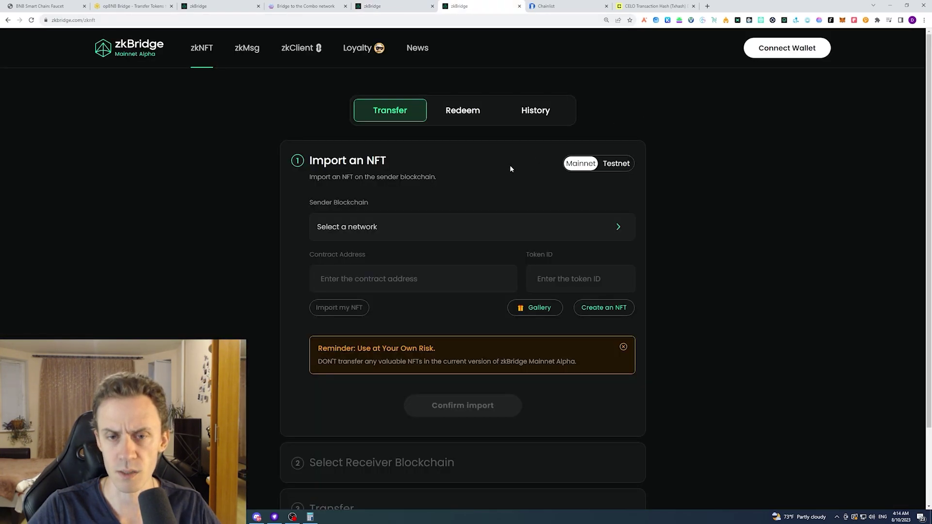
# - Enable testnet, set Combo Network as sender with the wallet switched, and browse receiver networks
pyautogui.click(616, 164)
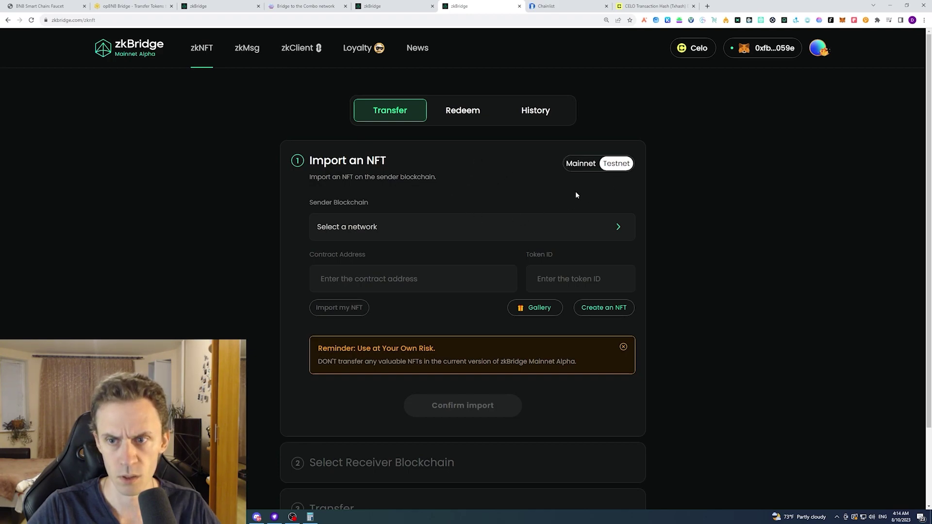
pyautogui.click(505, 233)
pyautogui.scroll(-1, 462, 286)
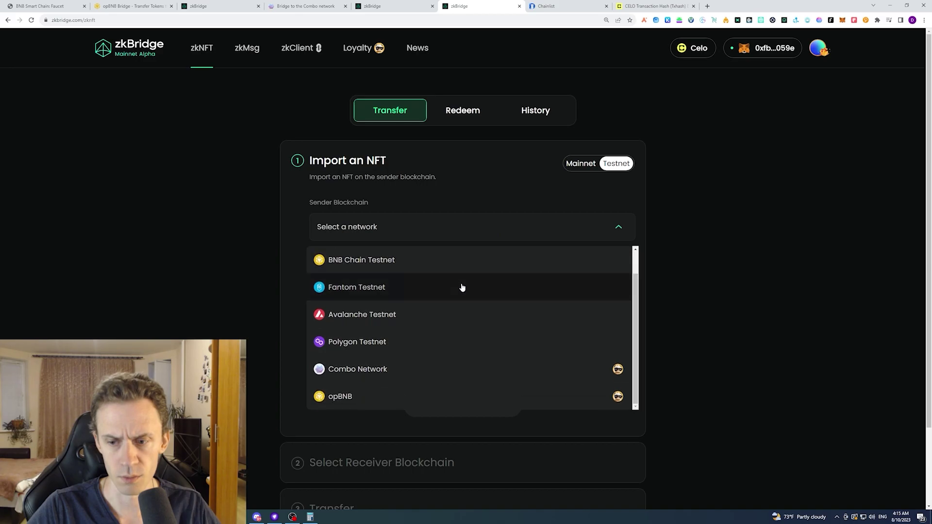
pyautogui.click(398, 379)
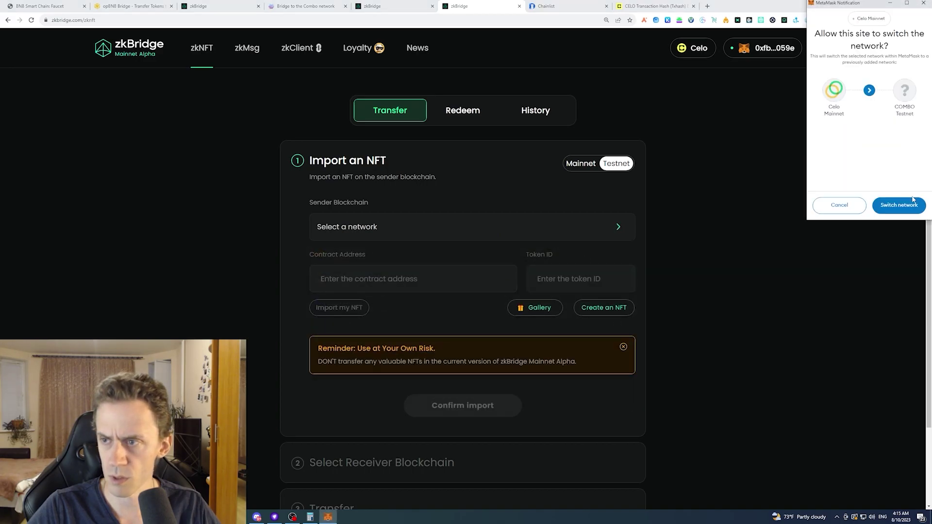
pyautogui.click(898, 205)
pyautogui.click(475, 281)
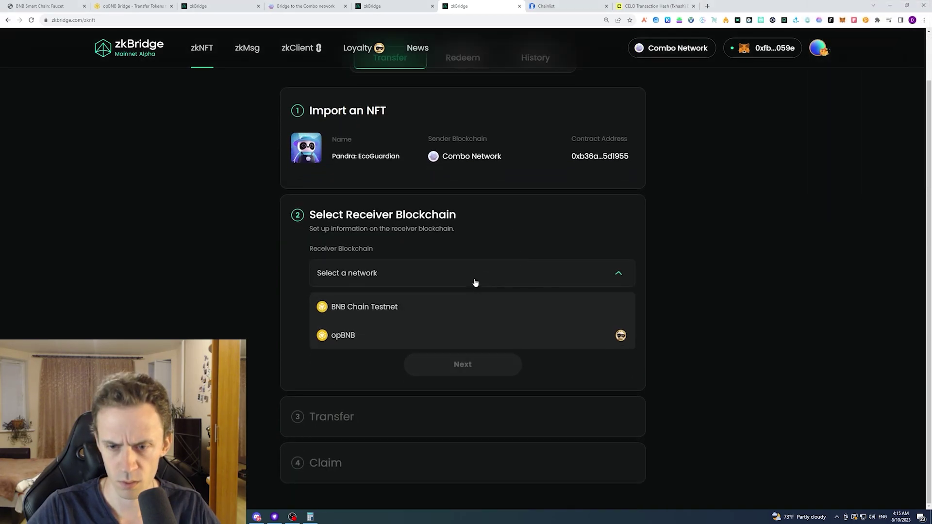
pyautogui.click(563, 225)
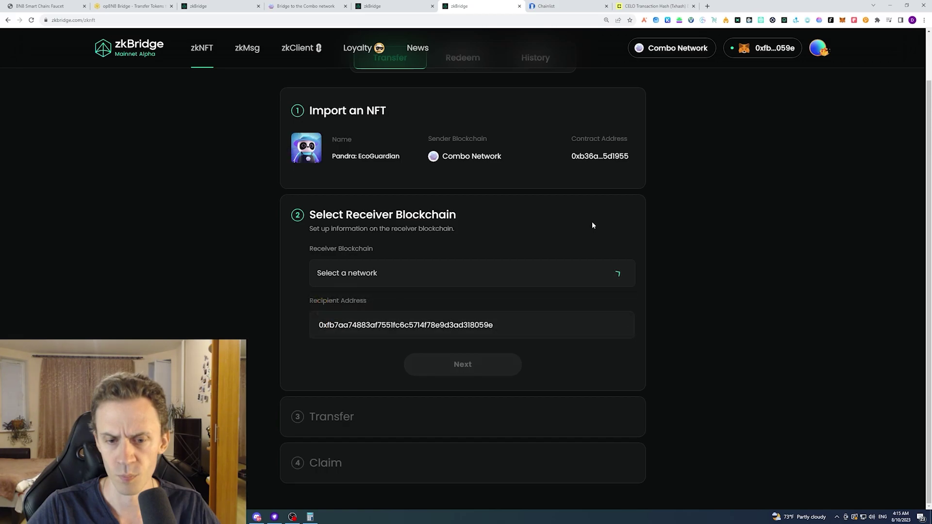
pyautogui.scroll(1, 558, 146)
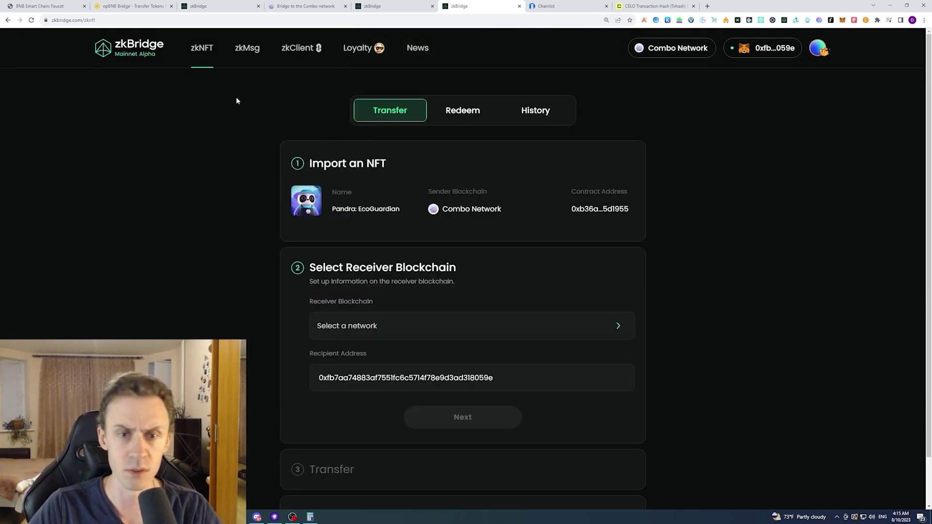
# - Import the MelodyMaven NFT on Core DAO and choose Polygon as the receiver
pyautogui.click(891, 205)
pyautogui.scroll(-1, 533, 267)
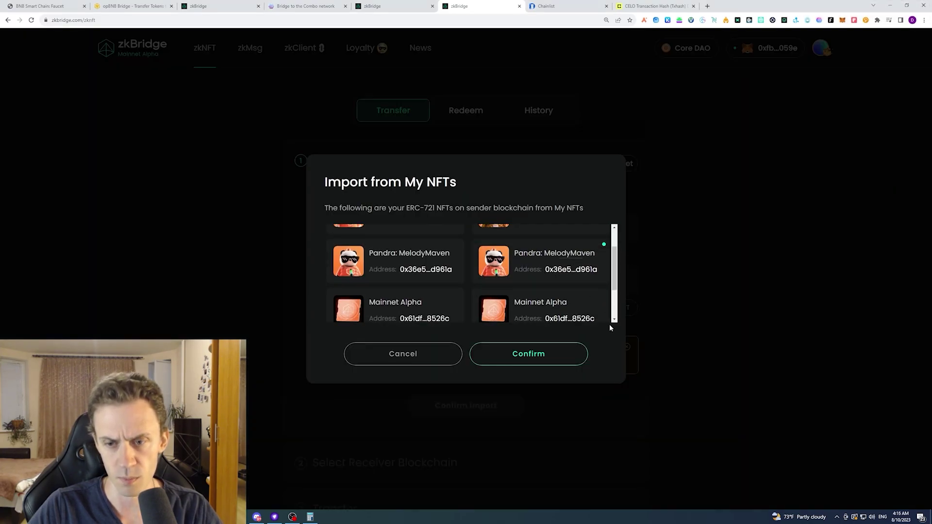
pyautogui.click(538, 354)
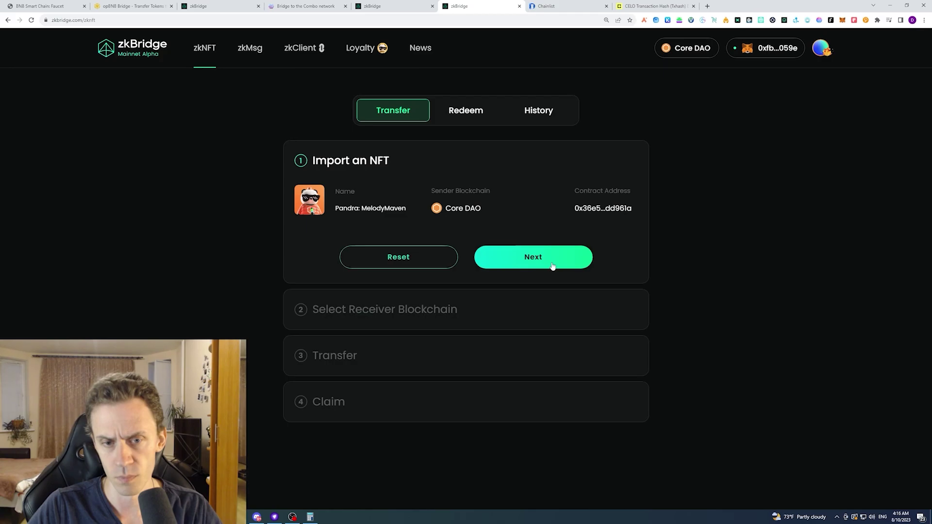
pyautogui.click(552, 262)
pyautogui.scroll(-1, 509, 264)
pyautogui.click(470, 276)
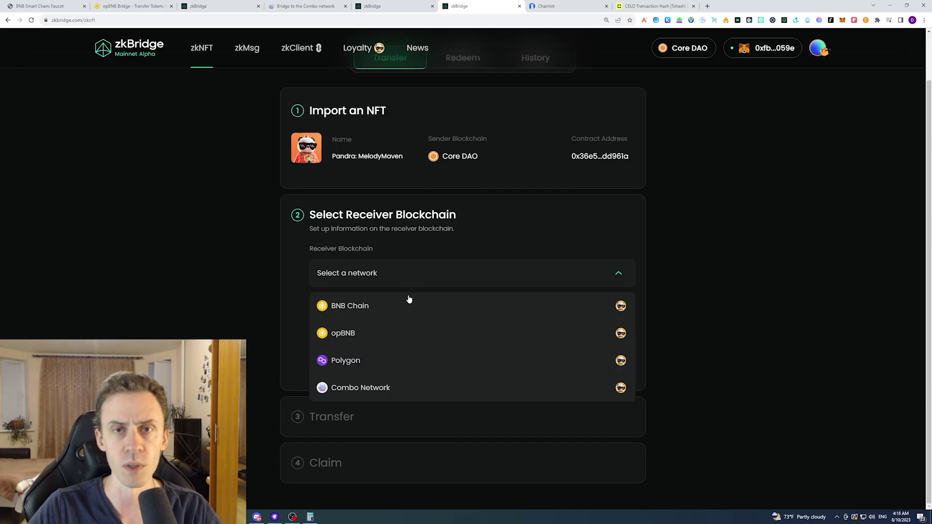
pyautogui.click(511, 362)
pyautogui.click(461, 407)
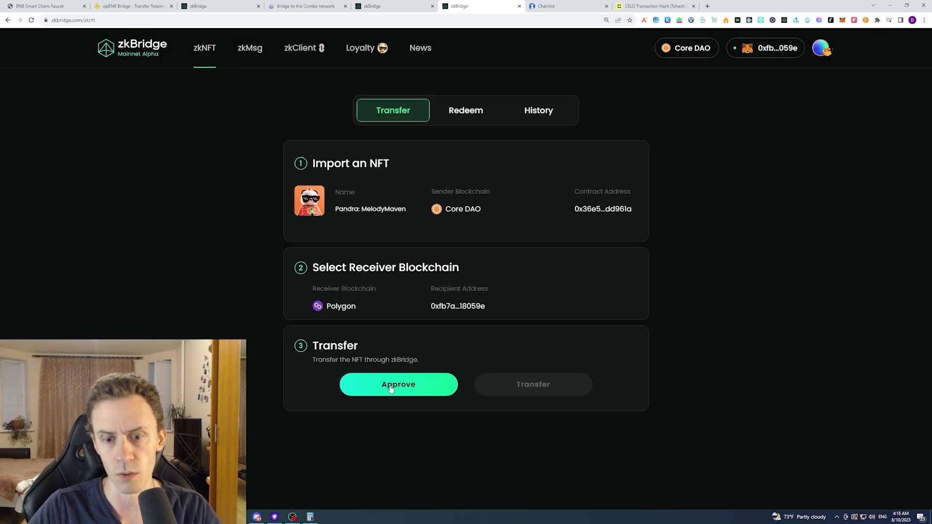
# - Approve and transfer MelodyMaven with MetaMask confirmations, then reload the page
pyautogui.click(391, 387)
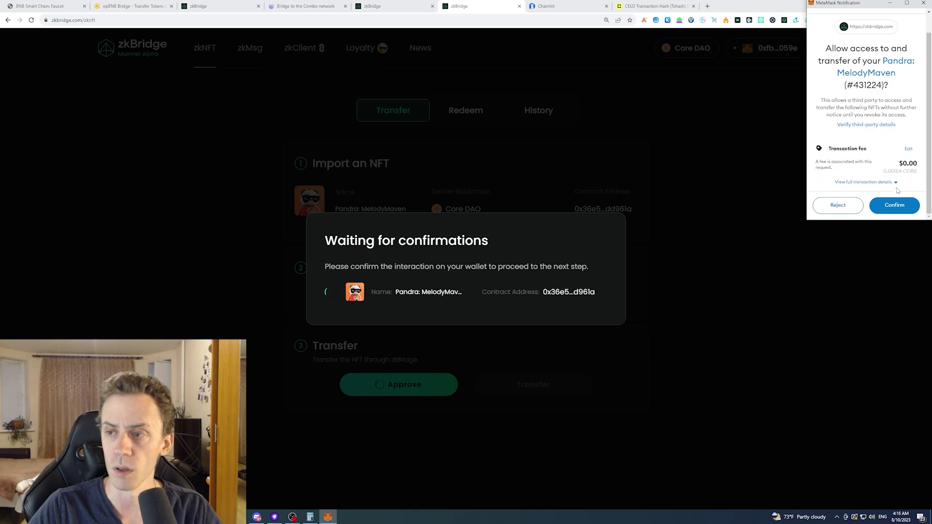
pyautogui.click(894, 205)
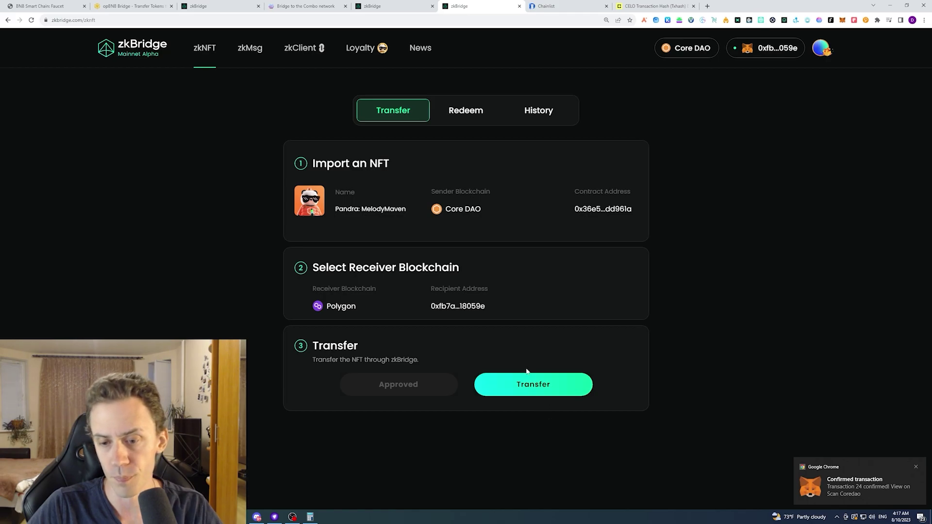
pyautogui.click(527, 377)
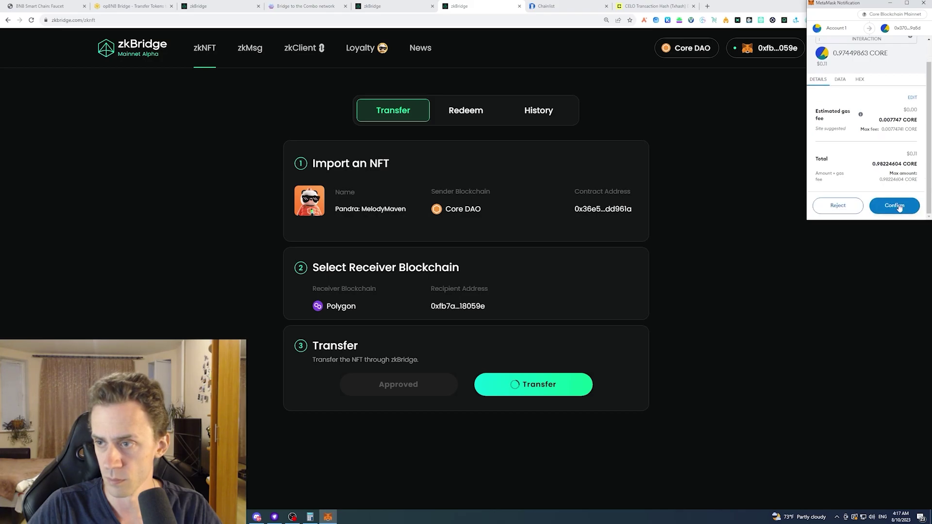
pyautogui.click(896, 205)
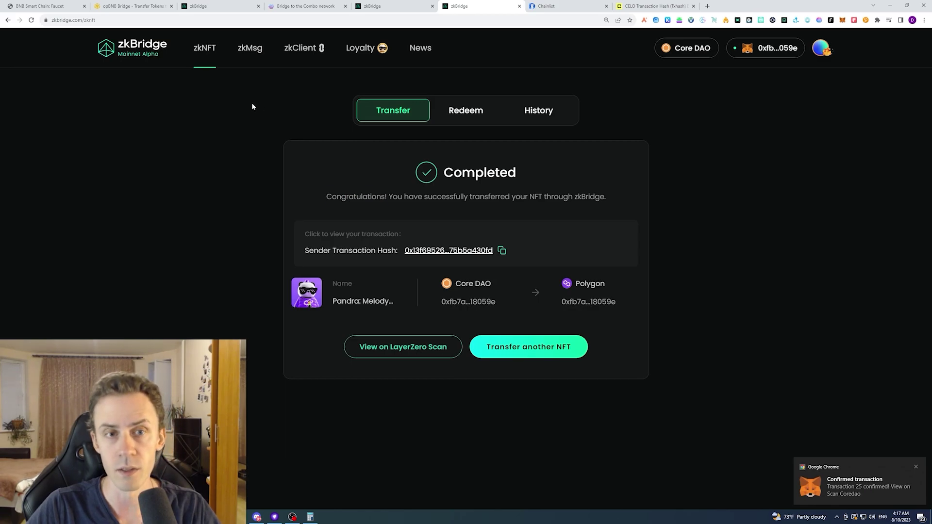
pyautogui.press('F5')
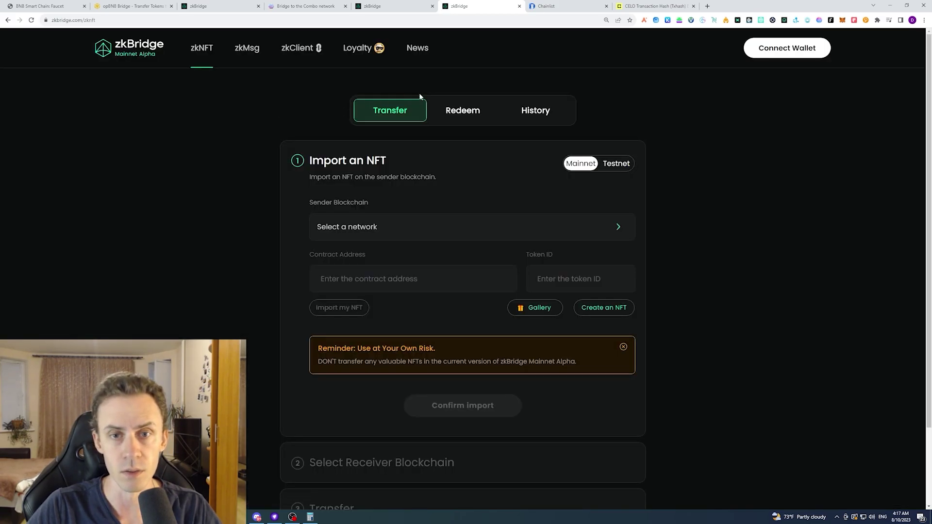
# - Set Celo as sender and paste the NFT contract address from the Celo transaction page
pyautogui.click(360, 229)
pyautogui.click(386, 371)
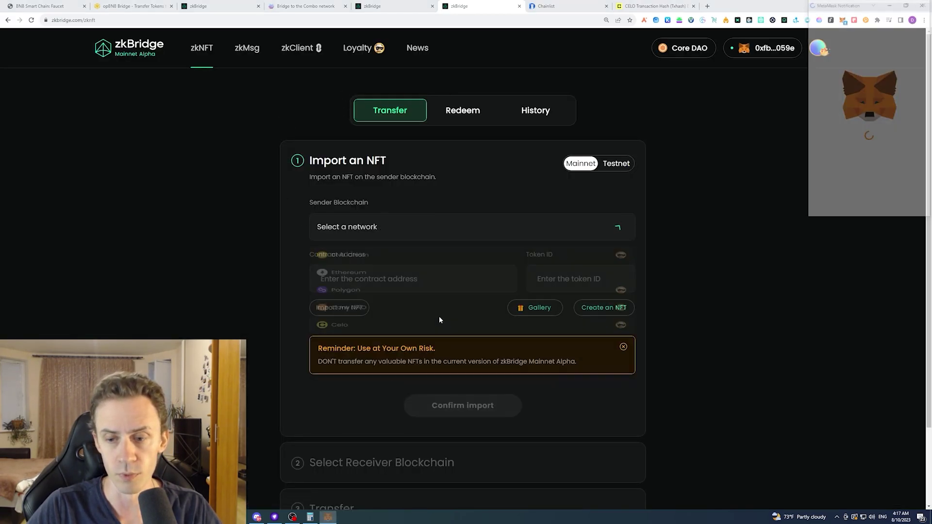
pyautogui.click(897, 206)
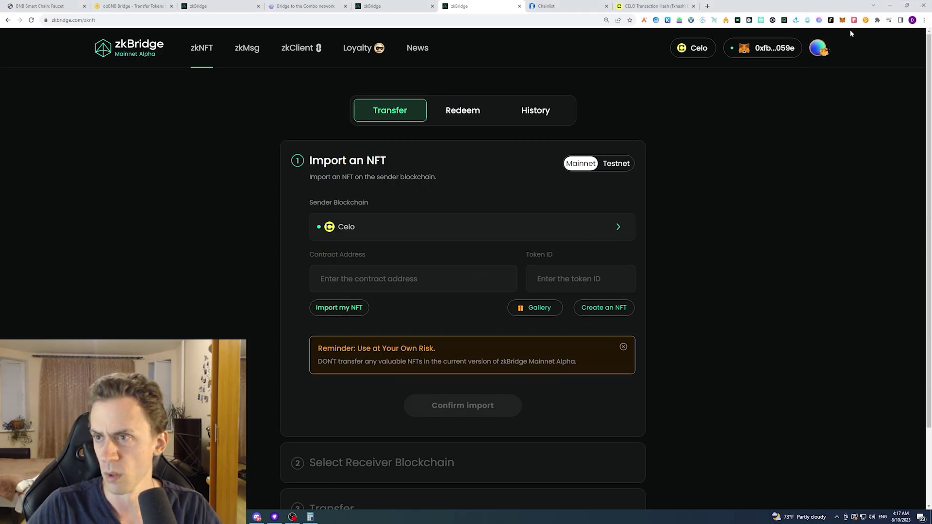
pyautogui.click(655, 5)
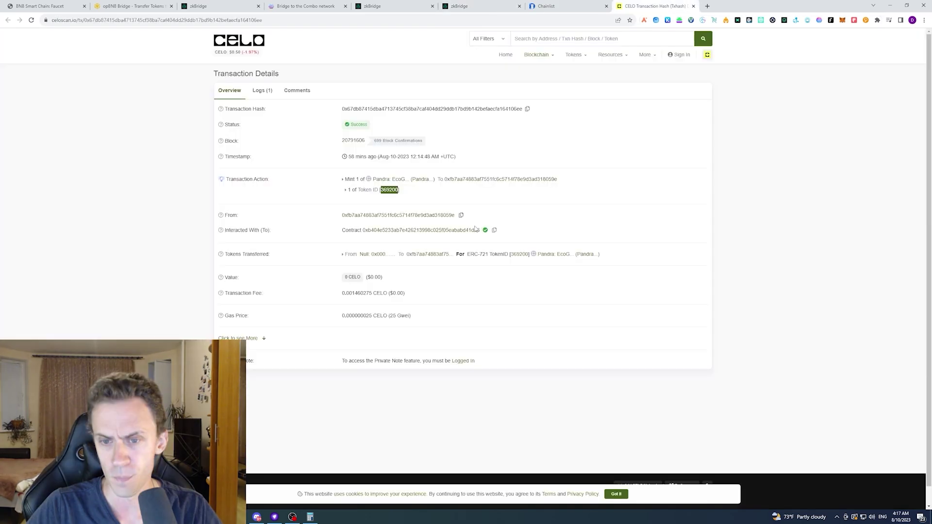
pyautogui.click(494, 230)
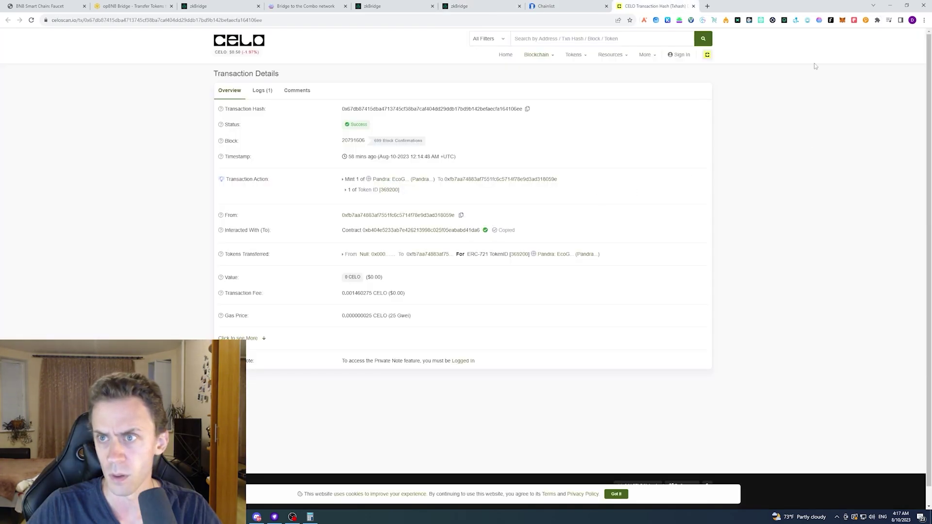
pyautogui.click(458, 6)
pyautogui.click(412, 279)
pyautogui.hotkey('ctrl', 'v')
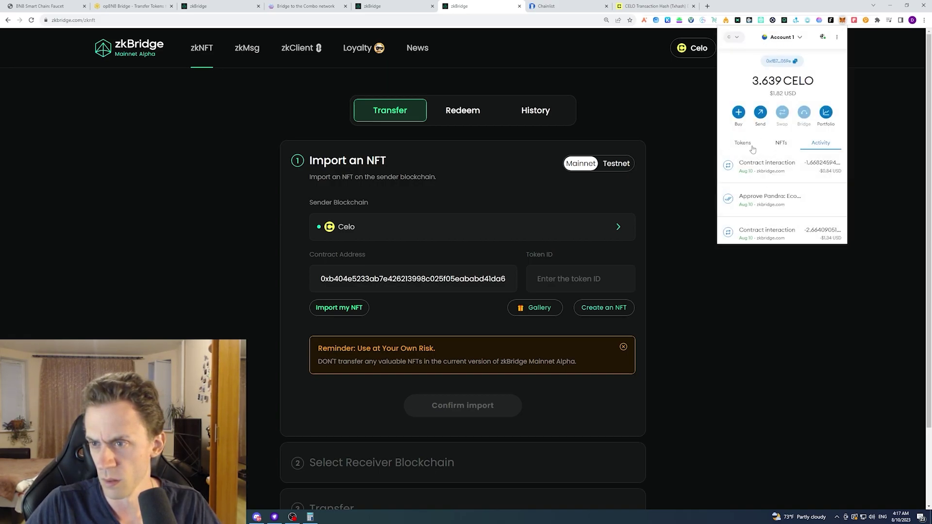
# - Copy token ID 369197 from the mint transaction on the explorer, paste it and import
pyautogui.scroll(-5, 747, 145)
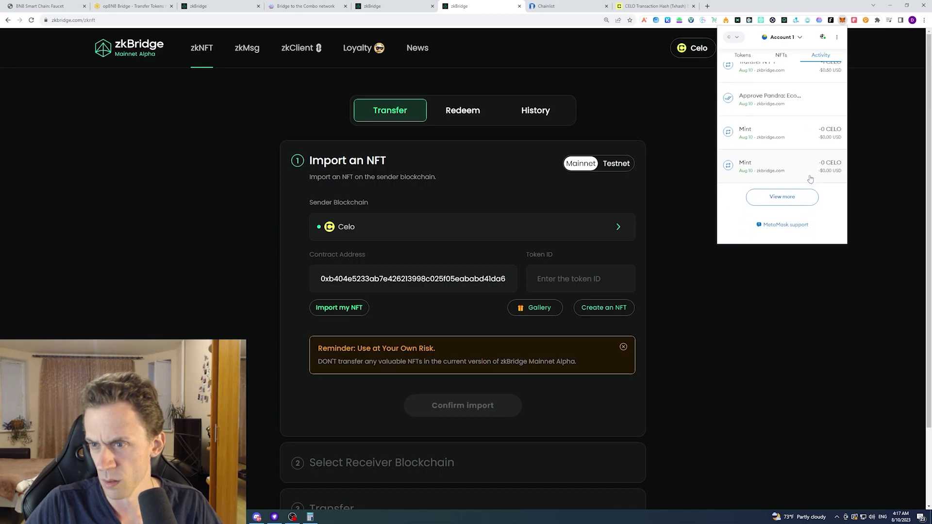
pyautogui.scroll(-2, 809, 179)
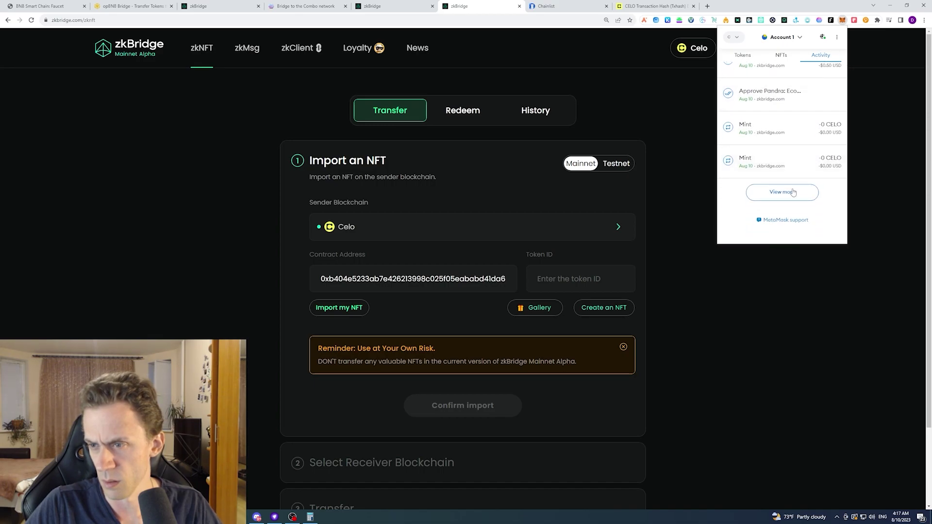
pyautogui.click(791, 193)
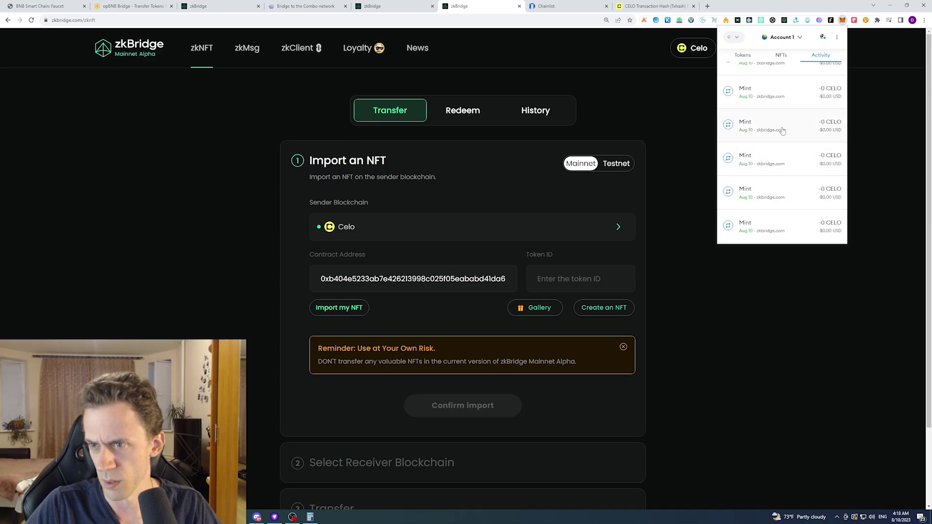
pyautogui.click(768, 148)
pyautogui.click(811, 69)
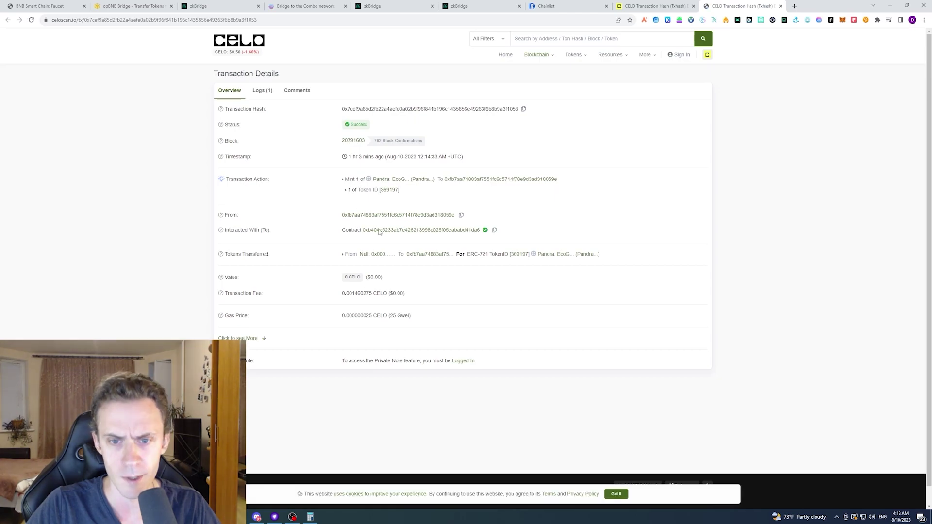
pyautogui.moveTo(399, 190); pyautogui.dragTo(387, 190)
pyautogui.click(466, 7)
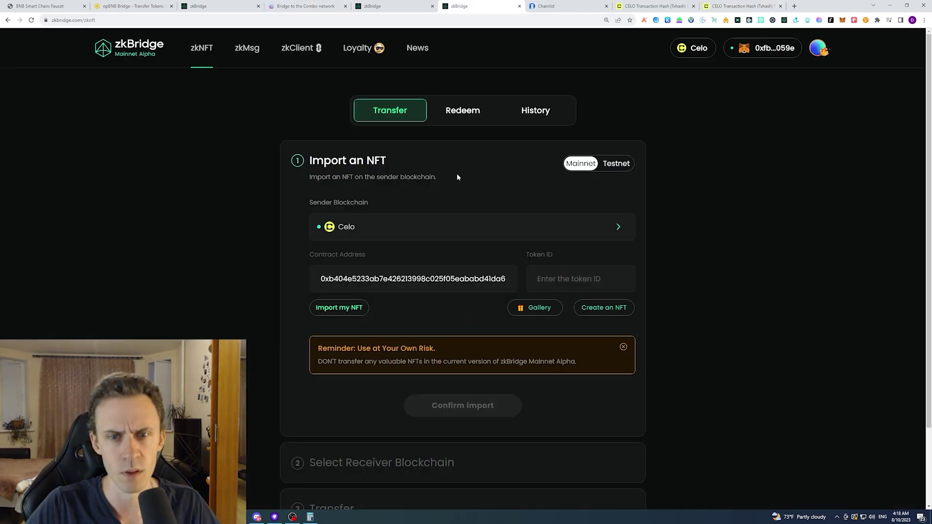
pyautogui.hotkey('ctrl', 'v')
pyautogui.scroll(-2, 485, 340)
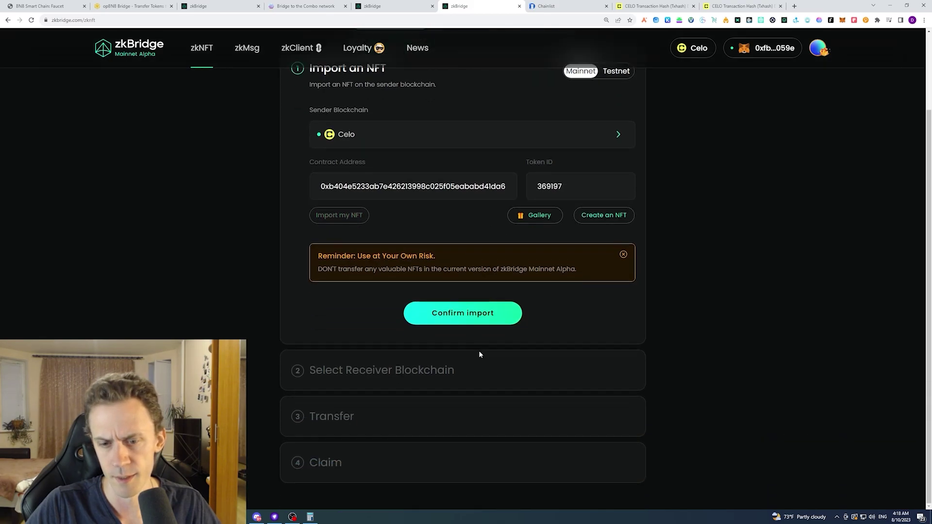
pyautogui.click(467, 322)
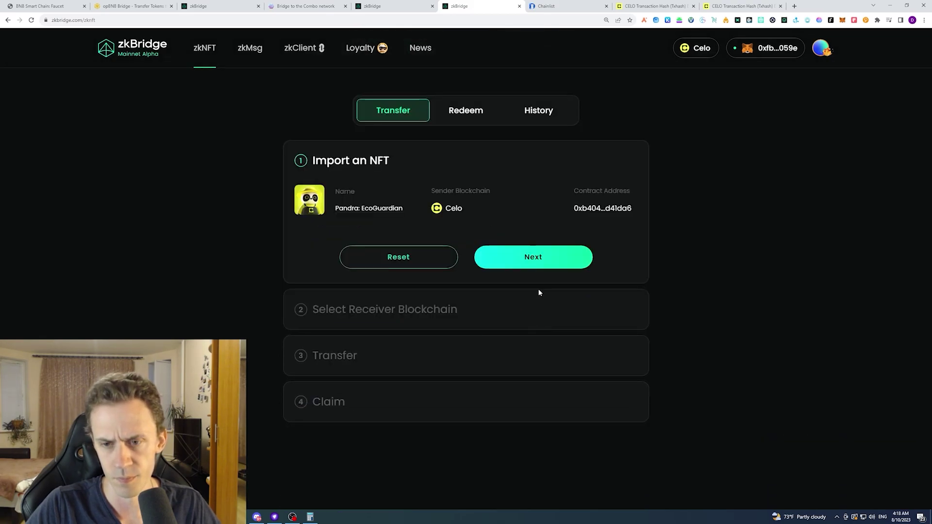
# - Send the EcoGuardian NFT from Celo to Polygon, confirming approval and transfer in MetaMask
pyautogui.click(527, 255)
pyautogui.click(450, 335)
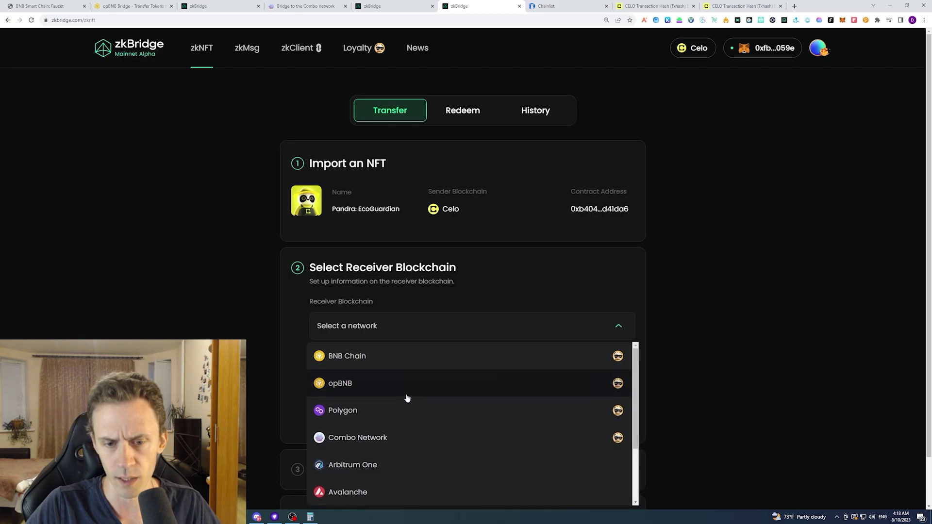
pyautogui.click(408, 410)
pyautogui.click(463, 418)
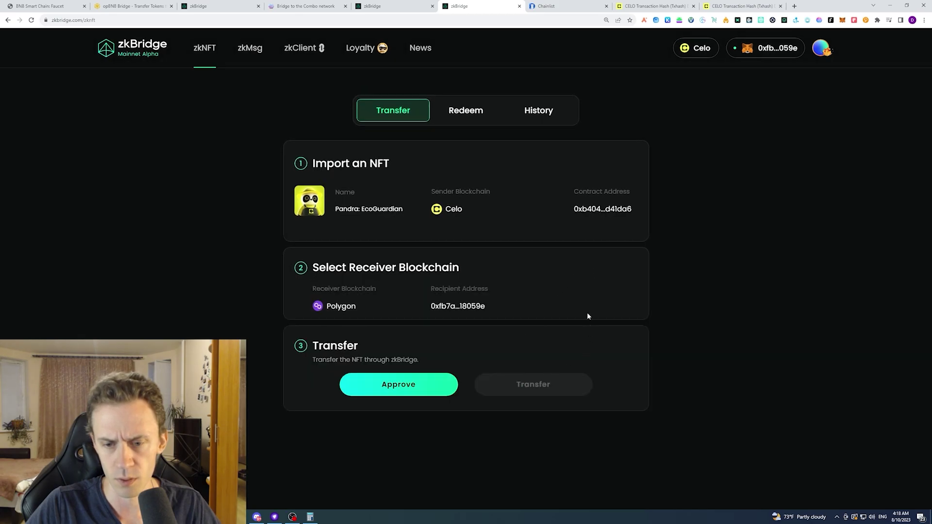
pyautogui.click(437, 374)
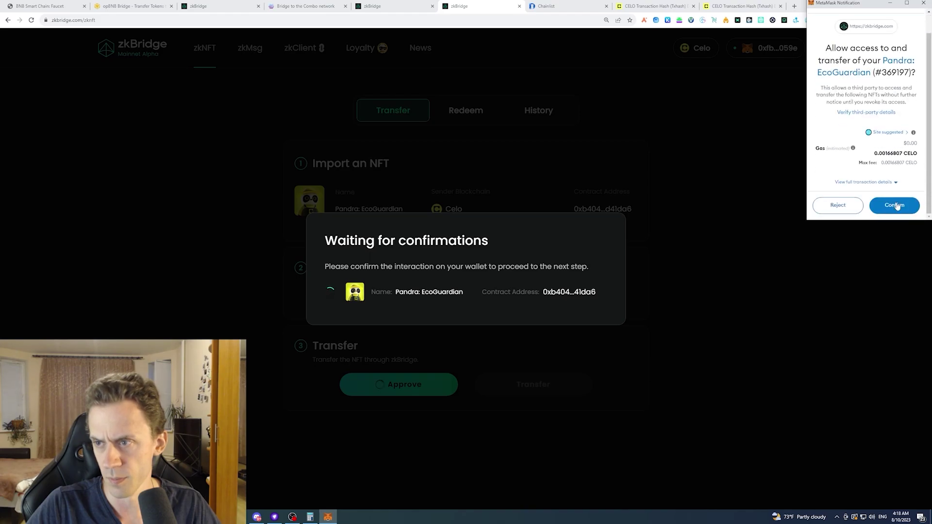
pyautogui.click(898, 205)
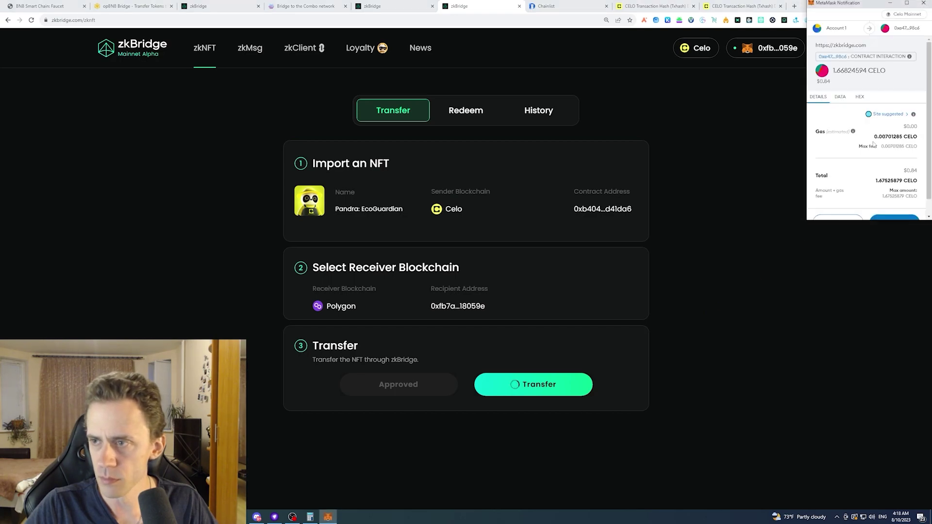
pyautogui.scroll(-1, 888, 146)
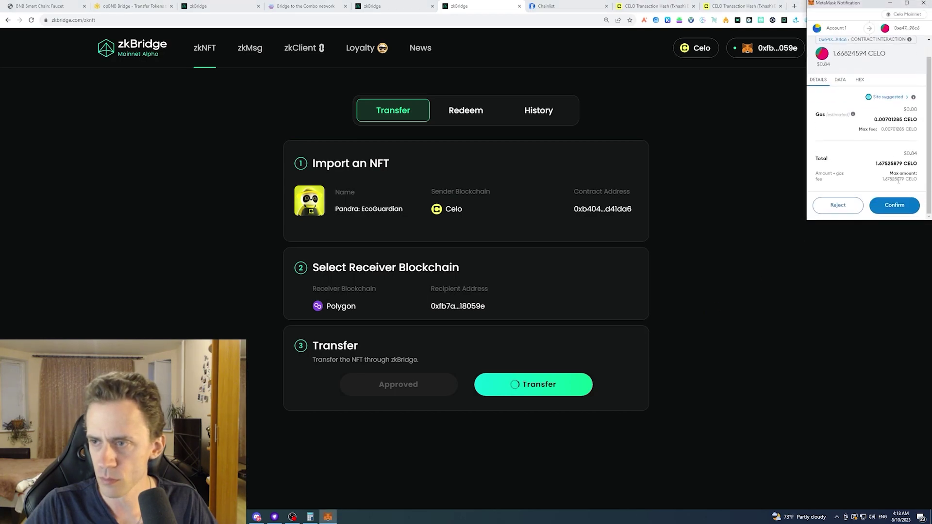
pyautogui.click(905, 206)
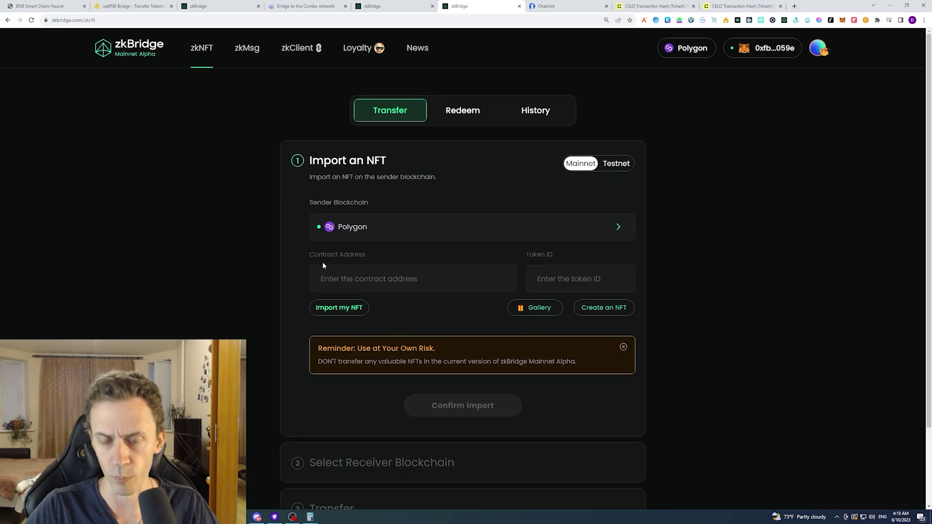
# - Select and import the MelodyMaven NFT from the owned Pandra NFTs on Polygon
pyautogui.click(350, 308)
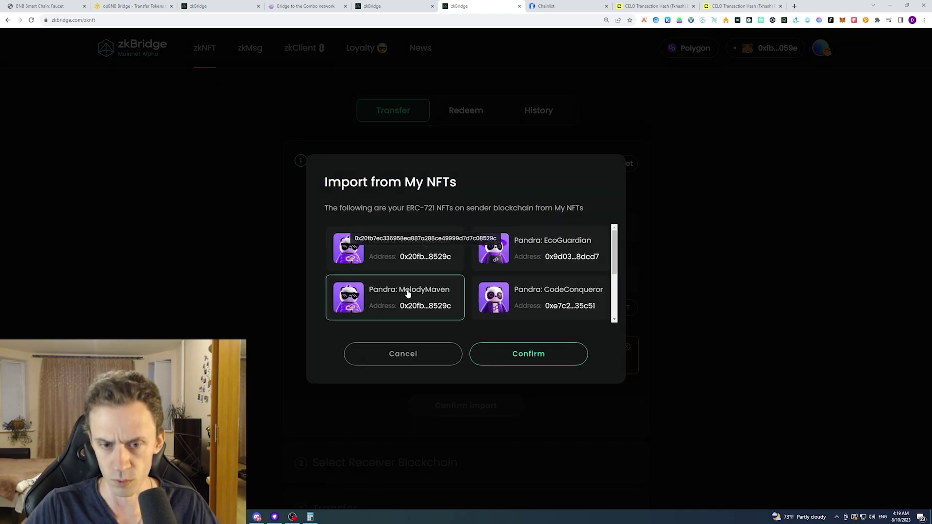
pyautogui.scroll(-1, 417, 282)
pyautogui.scroll(1, 417, 281)
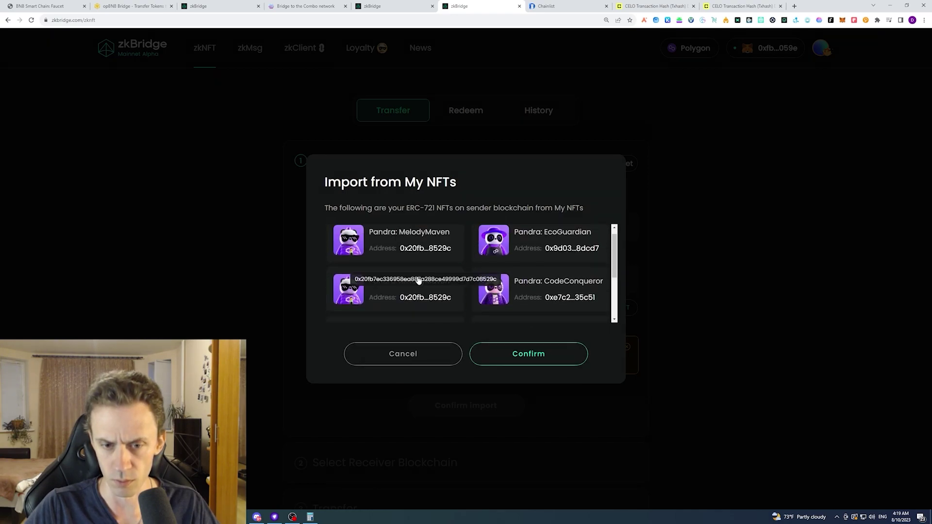
pyautogui.click(416, 253)
pyautogui.click(531, 356)
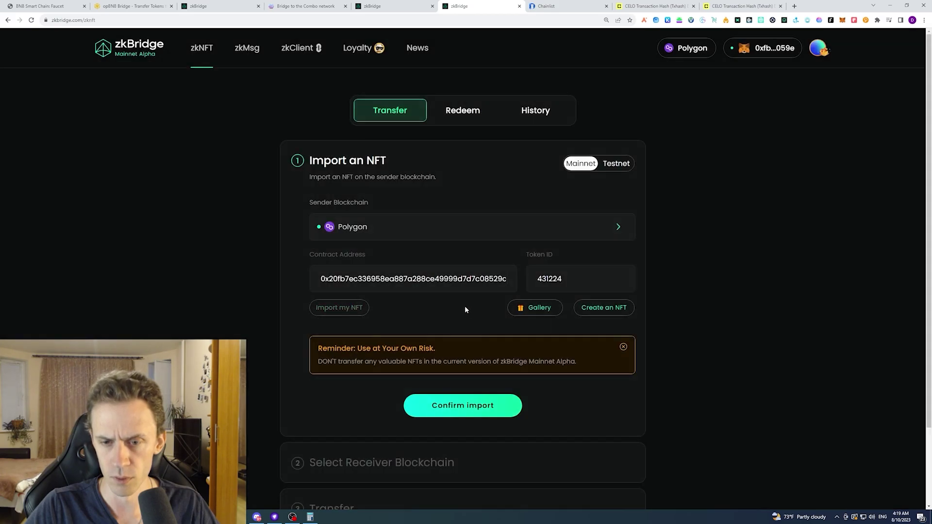
pyautogui.scroll(-2, 487, 330)
pyautogui.click(498, 318)
# - Transfer MelodyMaven to Celo and confirm it in MetaMask
pyautogui.click(529, 257)
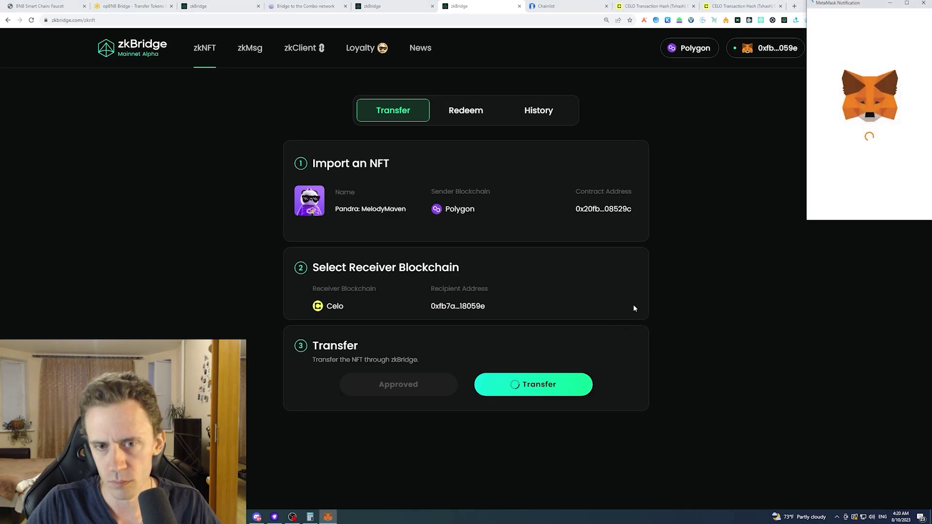
pyautogui.scroll(-2, 893, 153)
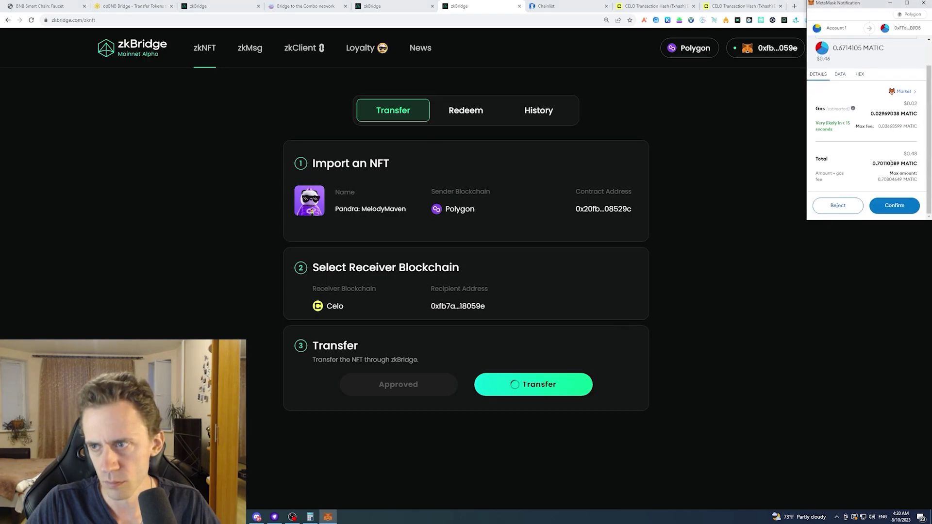
pyautogui.click(903, 206)
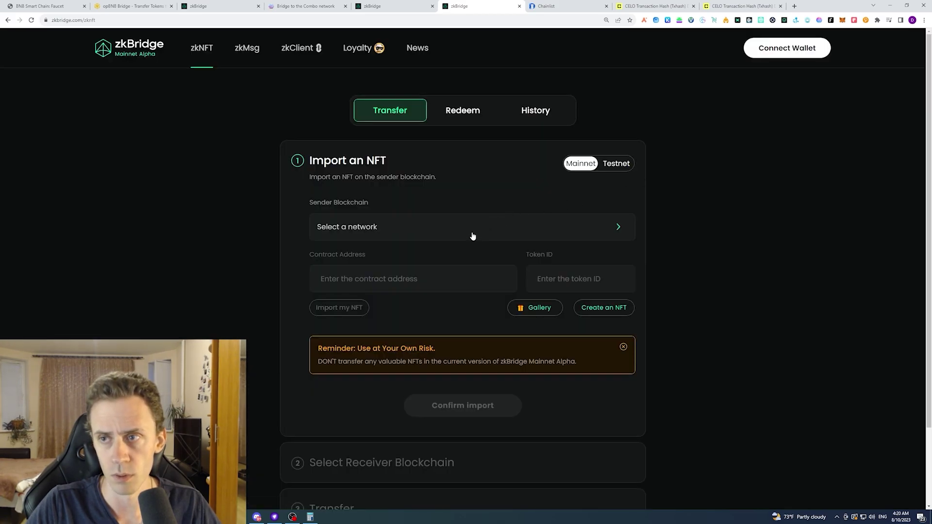
# - Set Polygon as sender and pick the EcoGuardian NFT from the owned Pandra NFTs
pyautogui.click(427, 233)
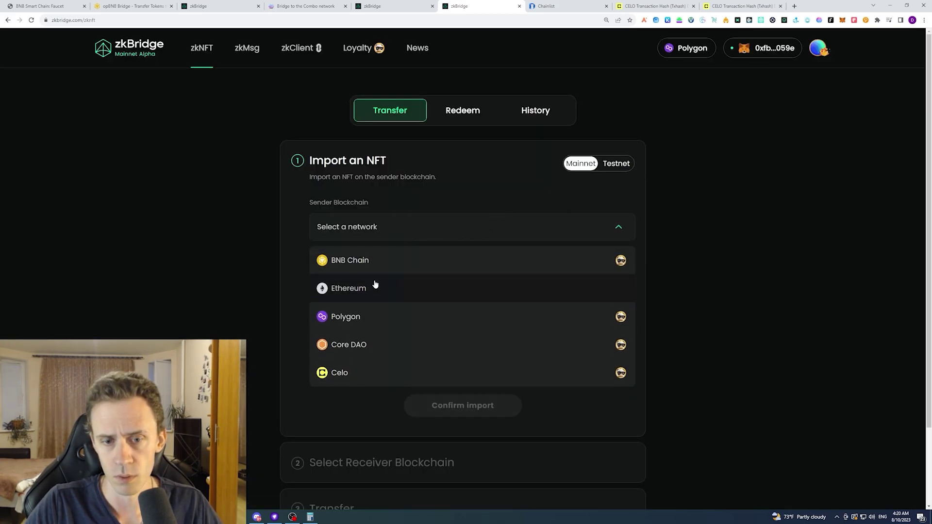
pyautogui.click(364, 314)
pyautogui.click(352, 310)
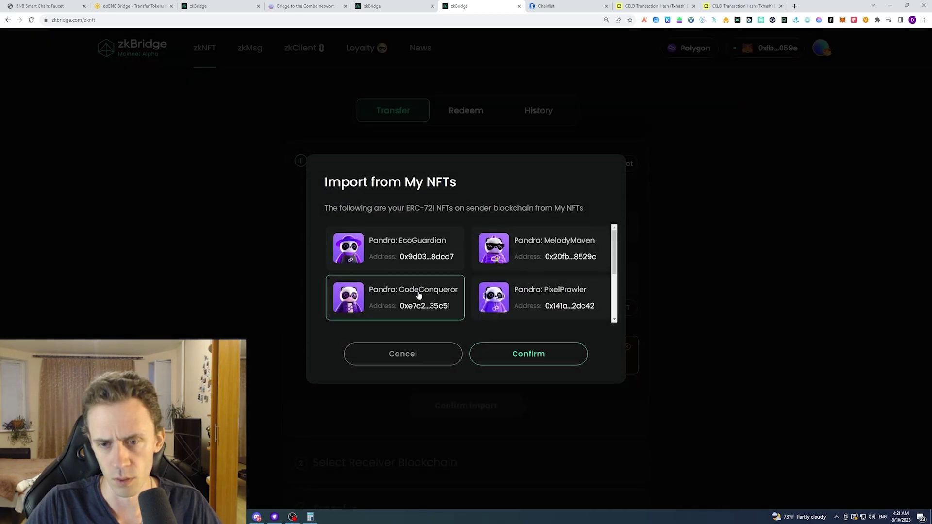
pyautogui.scroll(-2, 416, 293)
pyautogui.scroll(2, 426, 284)
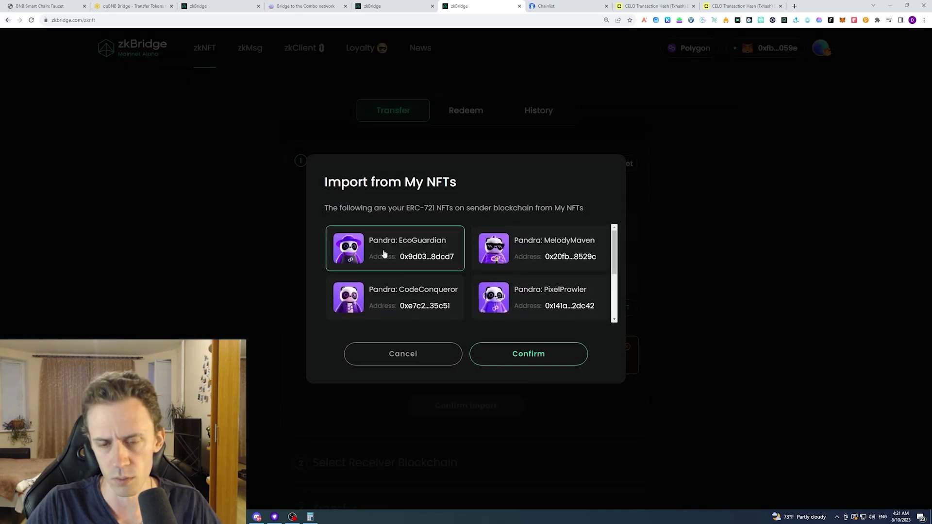
pyautogui.scroll(-1, 416, 250)
pyautogui.scroll(1, 519, 281)
pyautogui.click(422, 252)
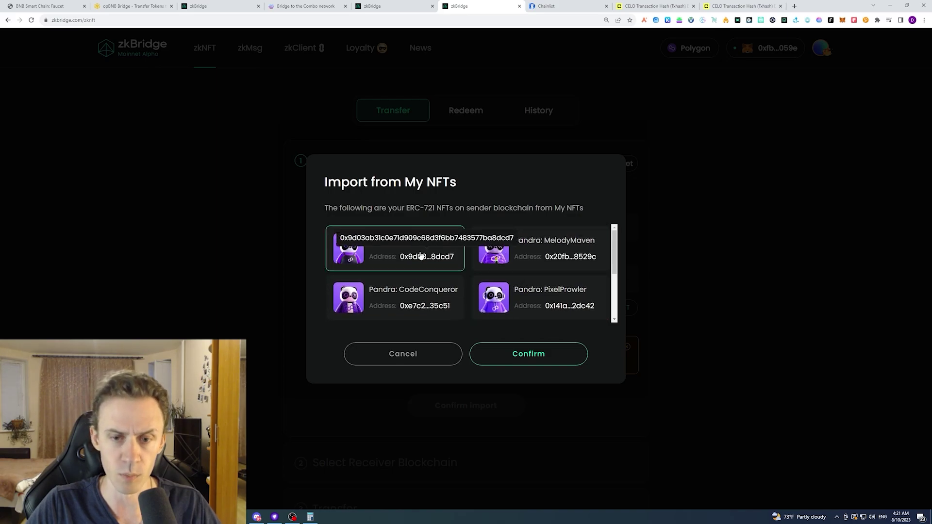
pyautogui.click(528, 365)
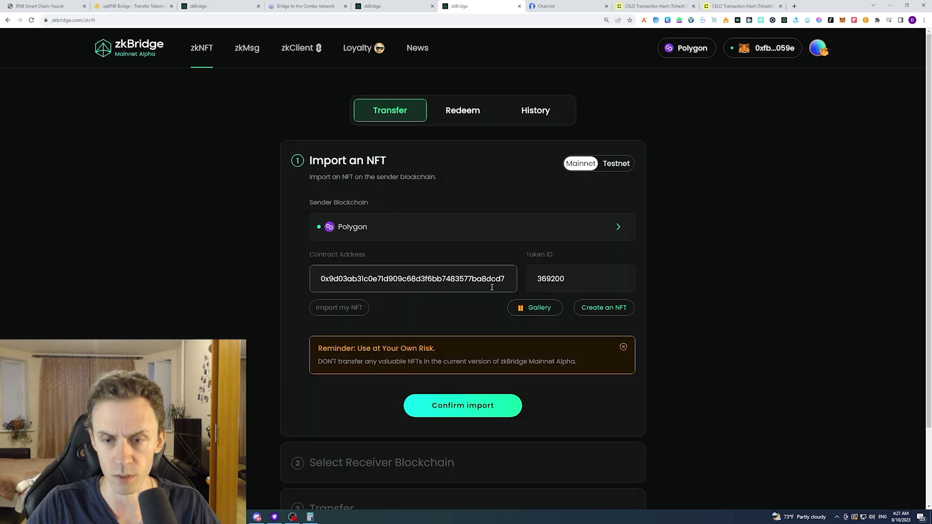
# - Import EcoGuardian, choose Core DAO as receiver, and confirm the transfer in MetaMask
pyautogui.click(504, 405)
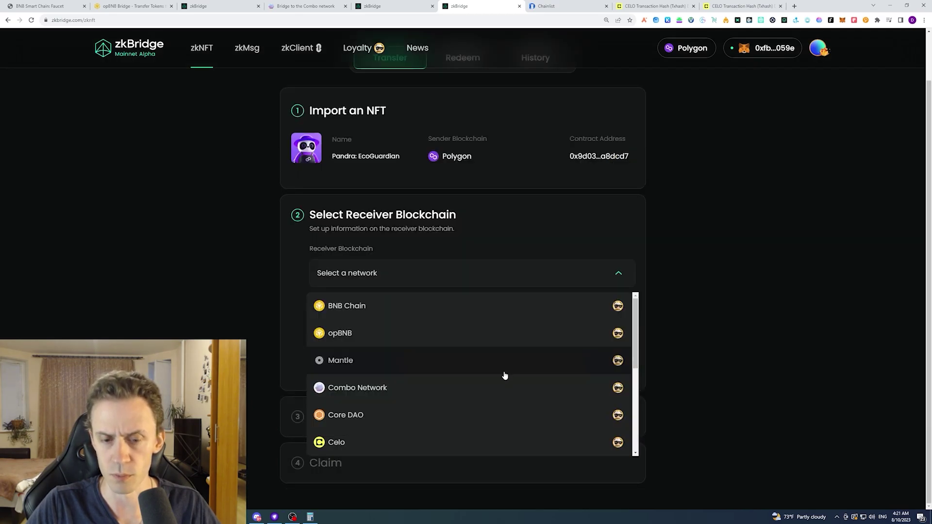
pyautogui.click(474, 413)
pyautogui.click(462, 410)
pyautogui.click(565, 391)
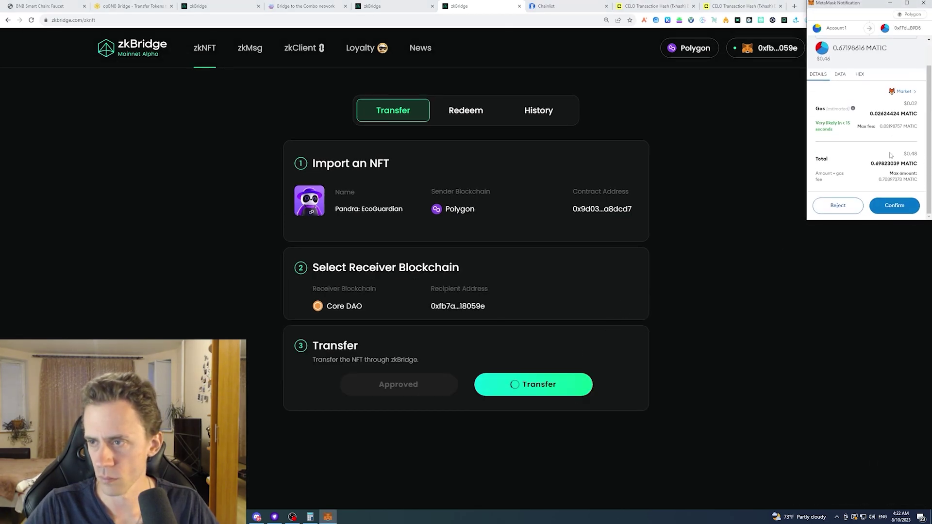
pyautogui.click(894, 207)
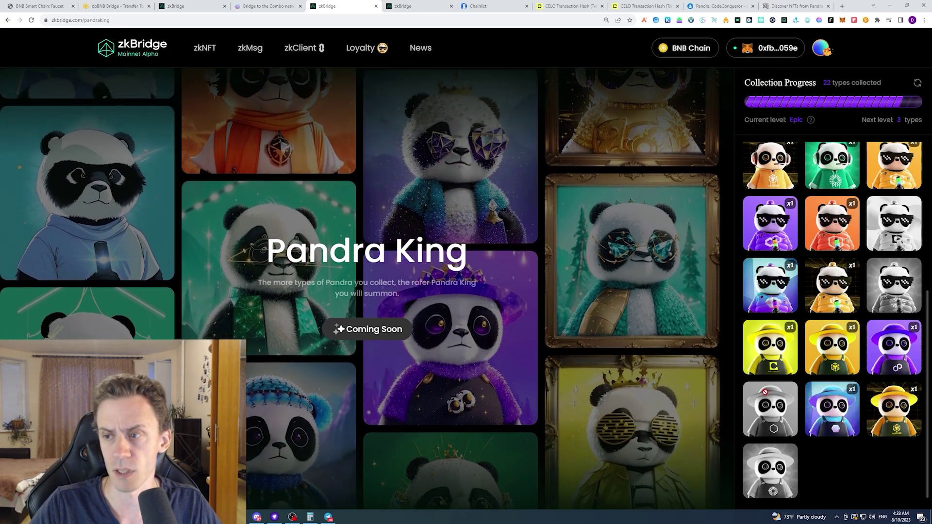
# - Check Pandra King progress at 22 types, then view OpenSea's Pandra: CodeConqueror collection page
pyautogui.scroll(5, 841, 427)
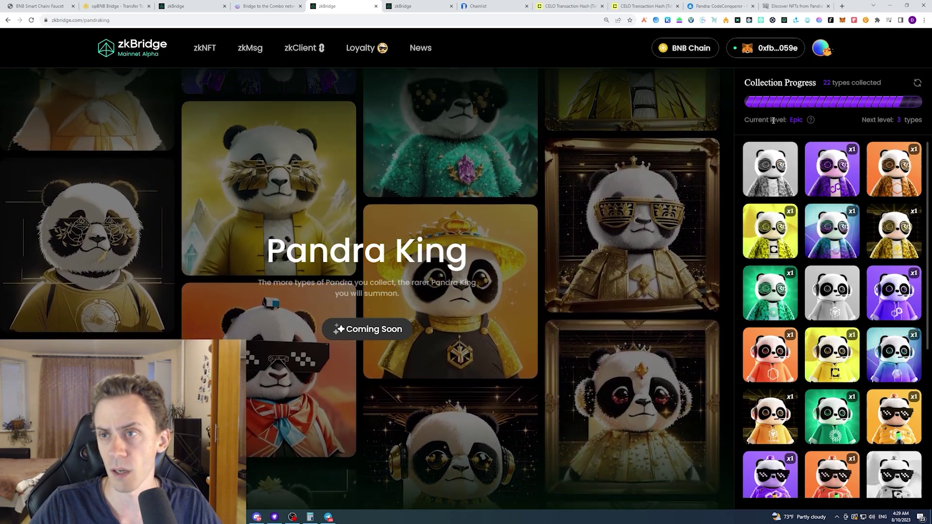
pyautogui.click(796, 5)
pyautogui.click(719, 5)
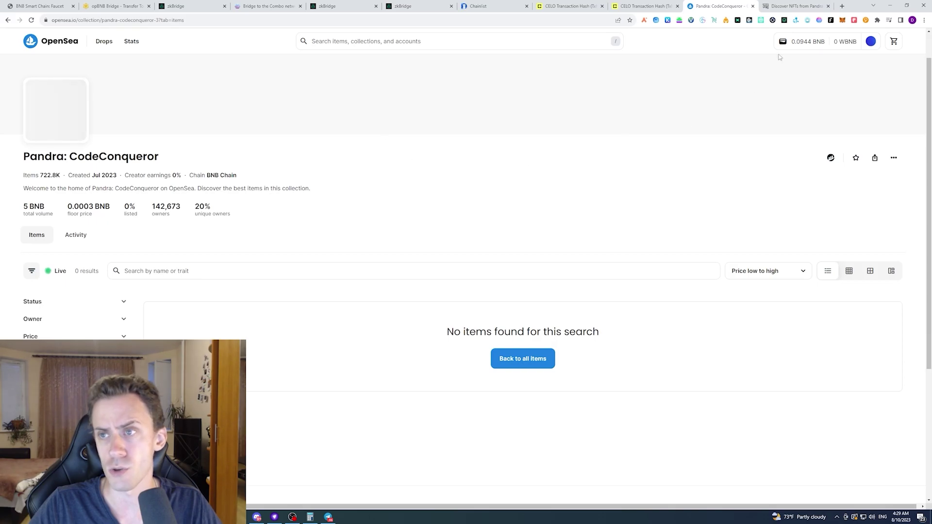
# - Review recent CodeConqueror sales on OpenSea, then view tofuNFT's 448 listings from 0.0003 BNB
pyautogui.click(798, 6)
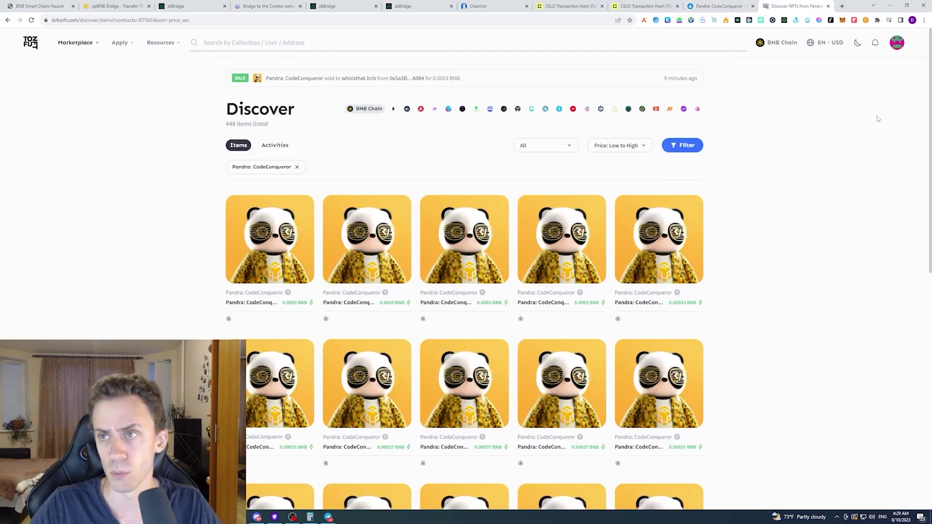
pyautogui.click(713, 7)
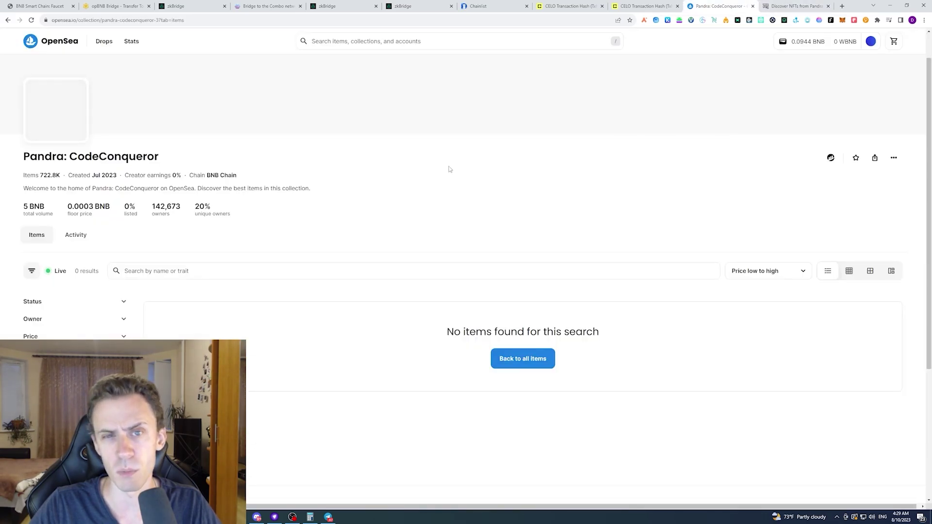
pyautogui.scroll(1, 491, 148)
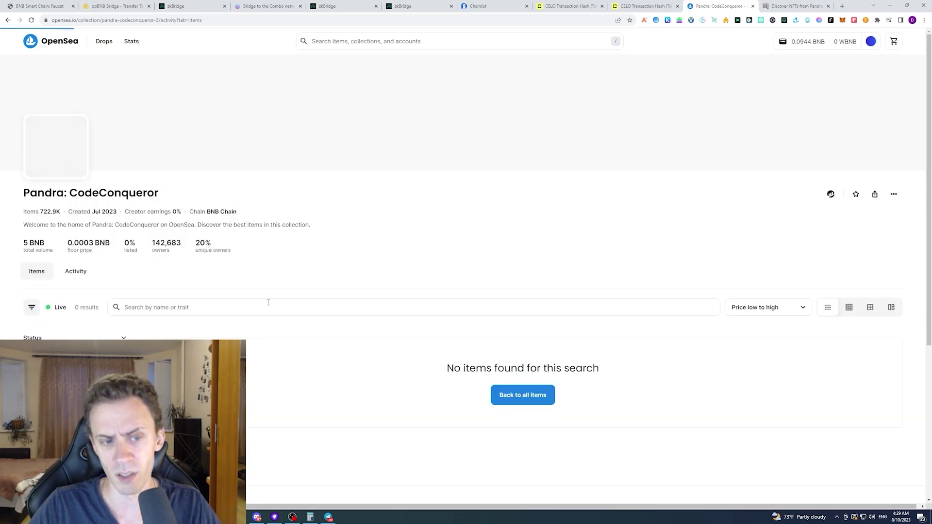
pyautogui.scroll(-3, 607, 271)
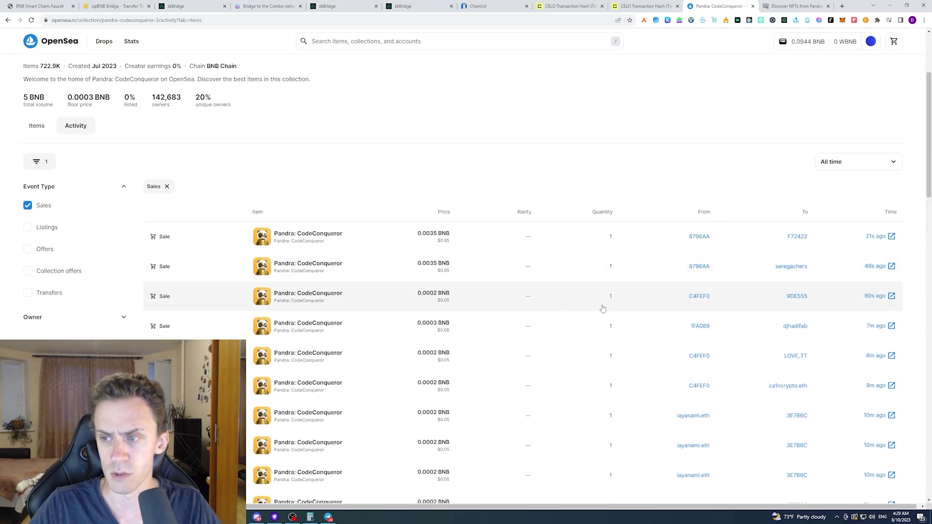
pyautogui.scroll(3, 500, 151)
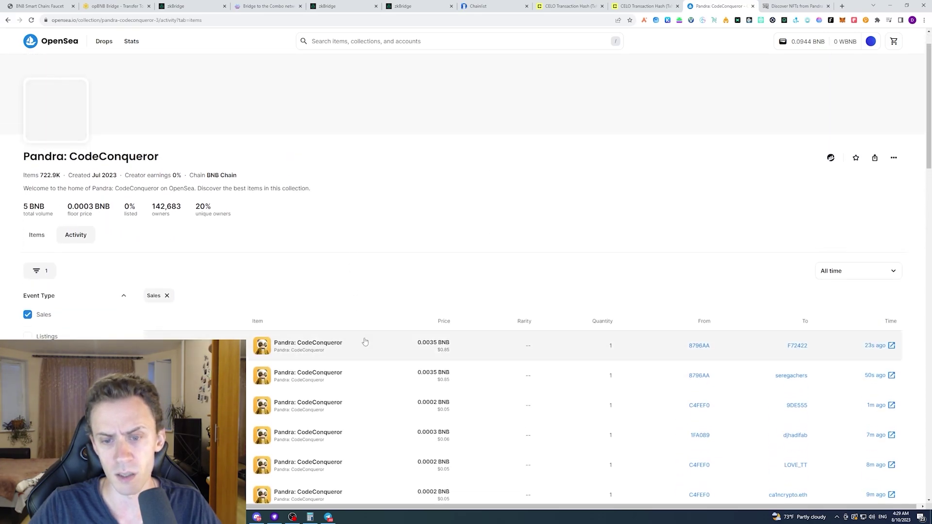
pyautogui.hotkey('ctrl', 'Tab')
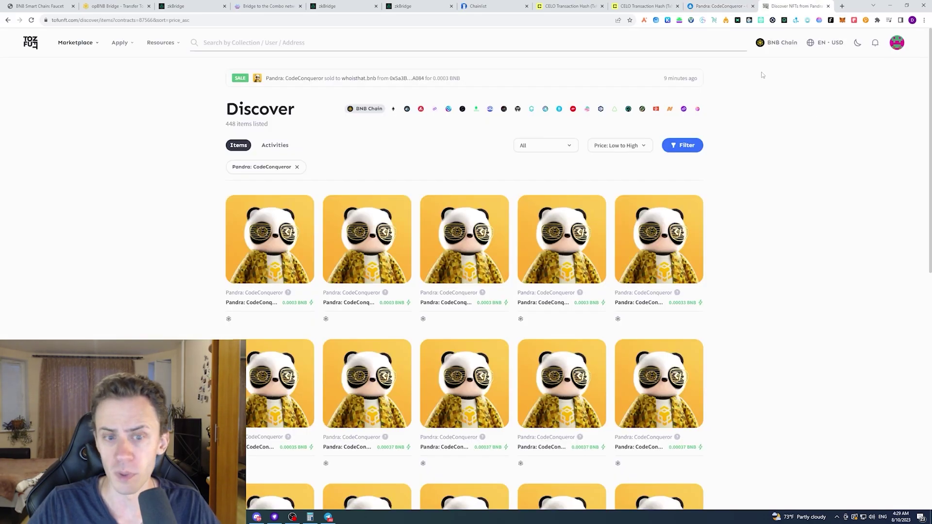
# - Buy the first CodeConqueror listing for 0.0003 BNB, verifying the wallet and accepting the terms
pyautogui.click(284, 248)
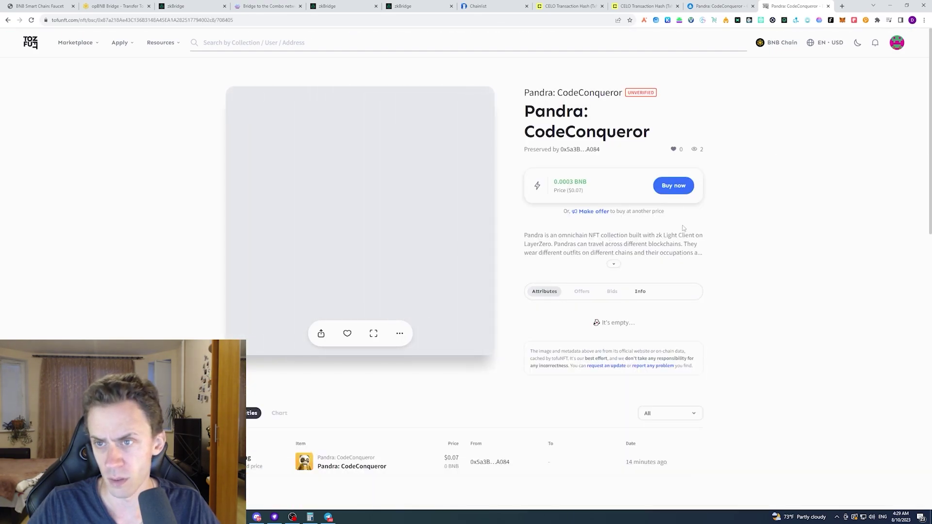
pyautogui.click(675, 187)
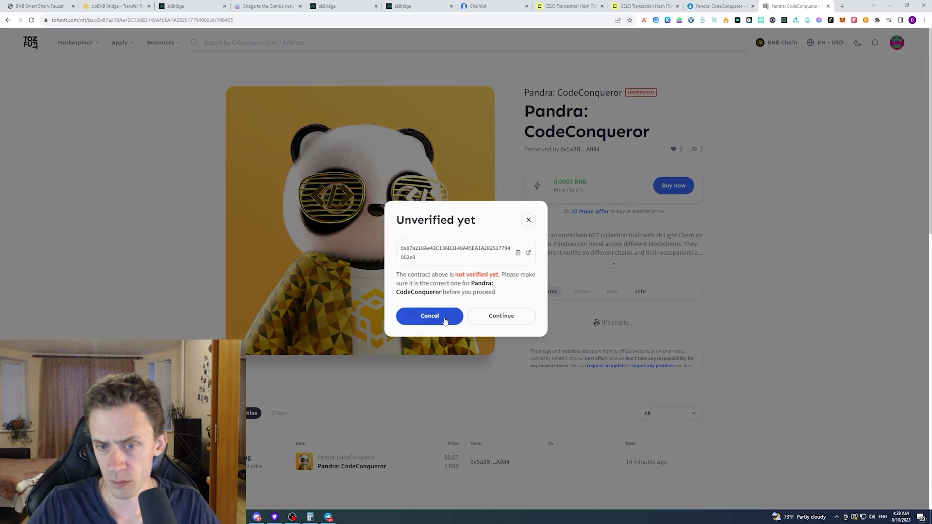
pyautogui.click(509, 317)
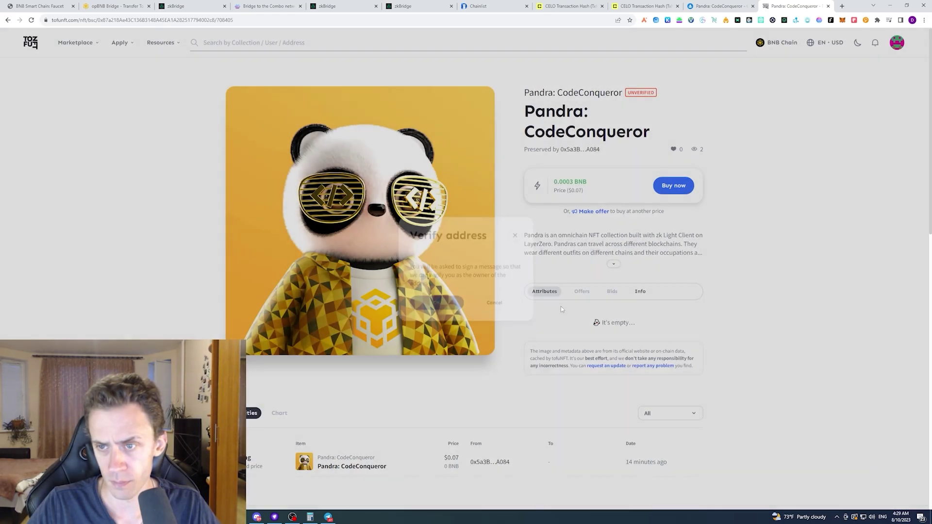
pyautogui.click(435, 306)
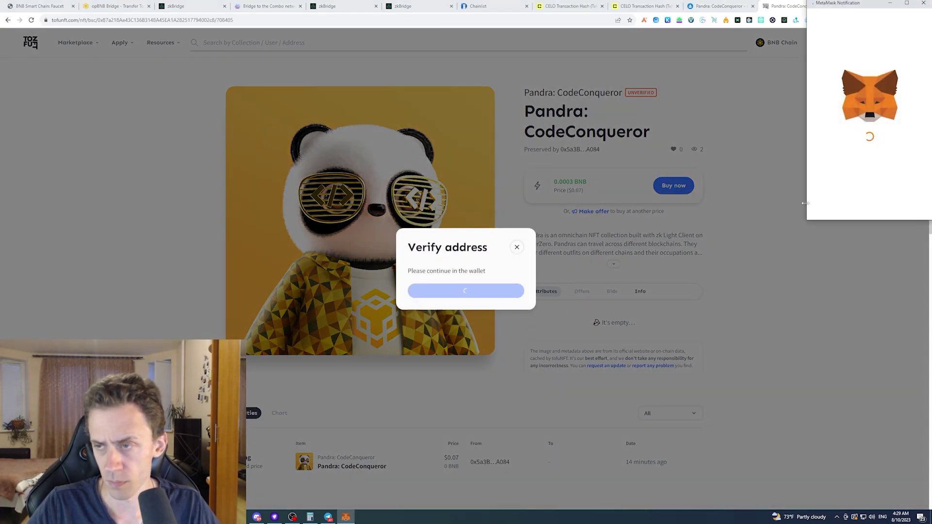
pyautogui.click(899, 205)
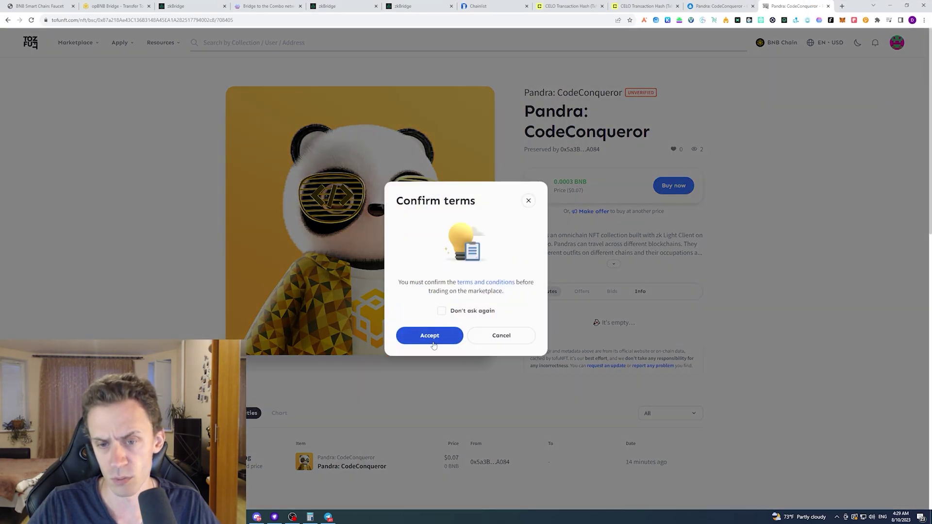
pyautogui.click(429, 337)
pyautogui.click(488, 293)
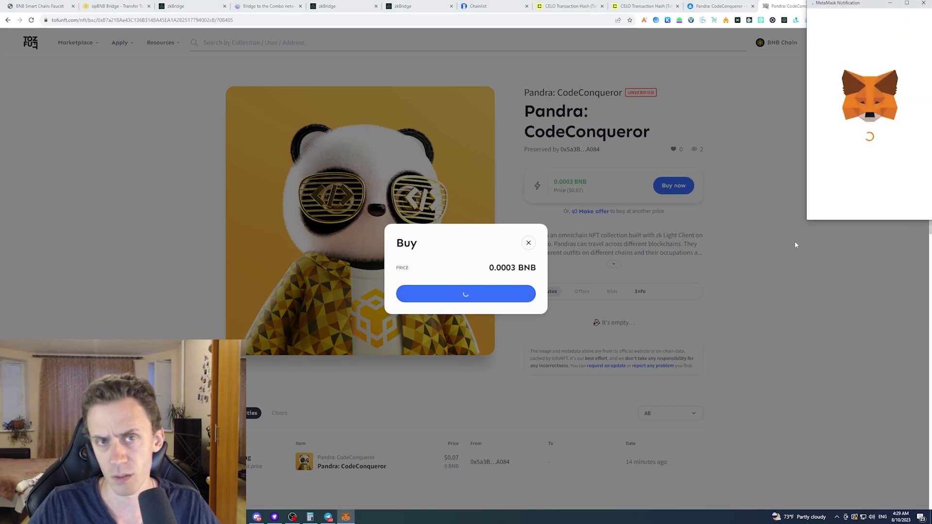
# - Lower the MetaMask gas price to 1.1 and confirm the purchase transaction
pyautogui.click(914, 97)
pyautogui.doubleClick(849, 139)
pyautogui.write('1.1')
pyautogui.click(881, 177)
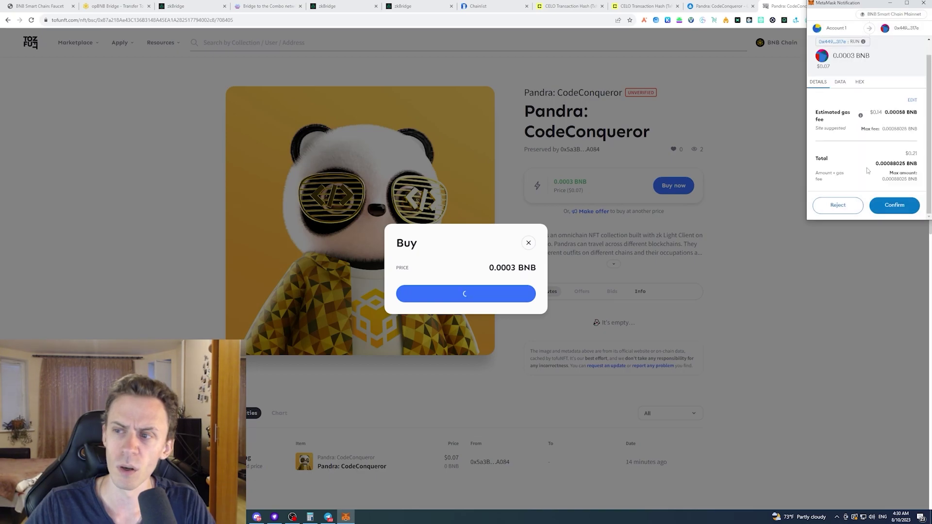
pyautogui.click(897, 208)
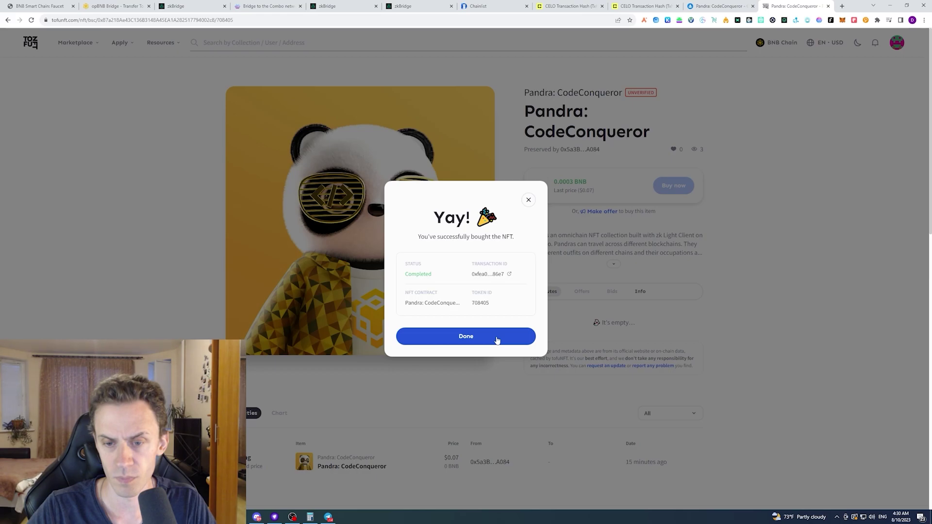
pyautogui.click(497, 340)
# - On the Pandra King page, switch the wallet network away from BNB Chain
pyautogui.hotkey('ctrl', '5')
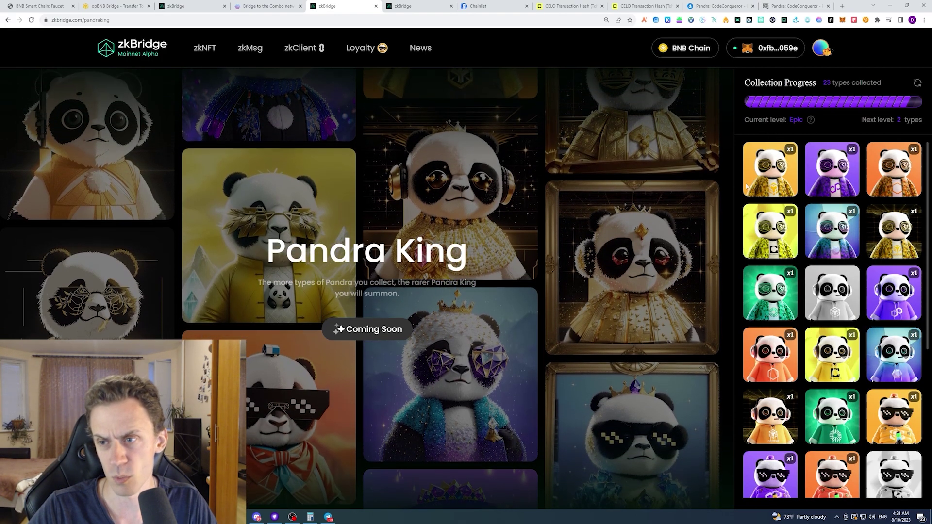
pyautogui.scroll(-5, 776, 189)
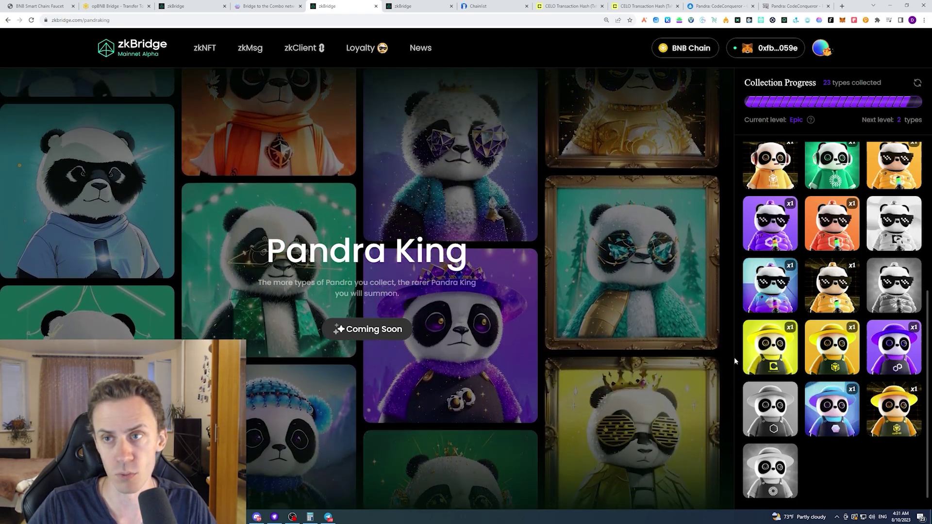
pyautogui.click(842, 19)
pyautogui.click(733, 37)
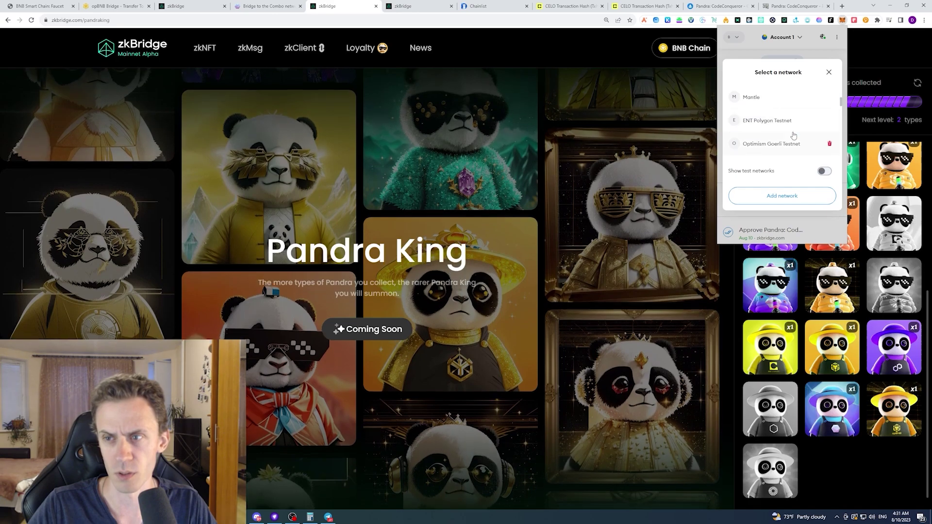
pyautogui.click(795, 124)
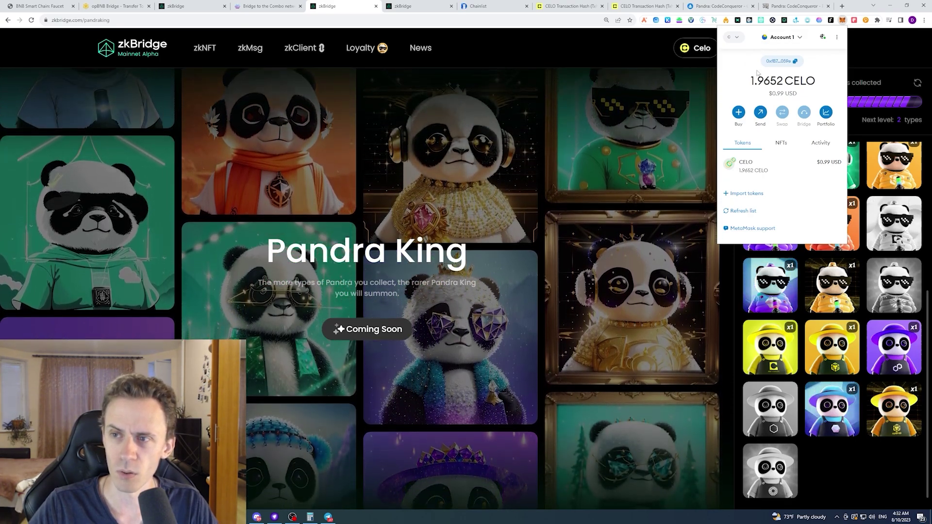
pyautogui.click(738, 39)
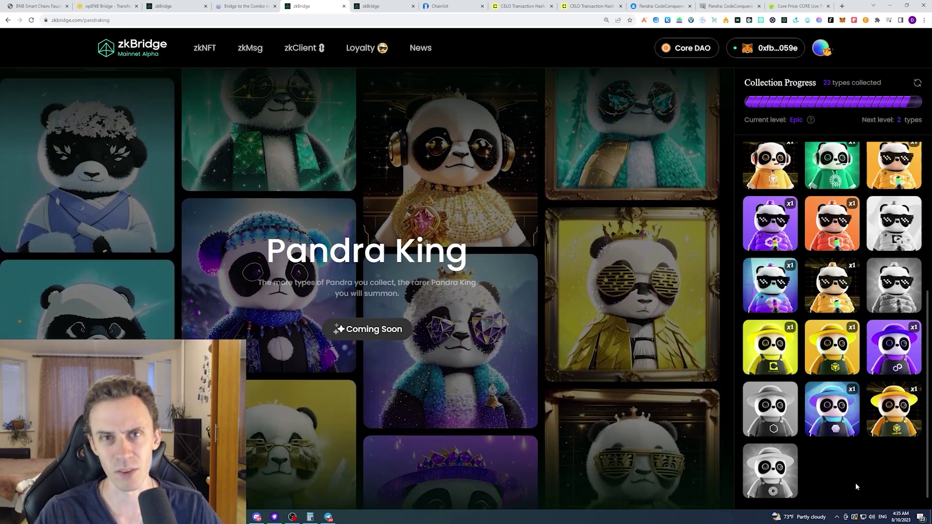
# - Reload the Pandra King page to confirm 23 types collected, then view zkNFT transfer history
pyautogui.press('F5')
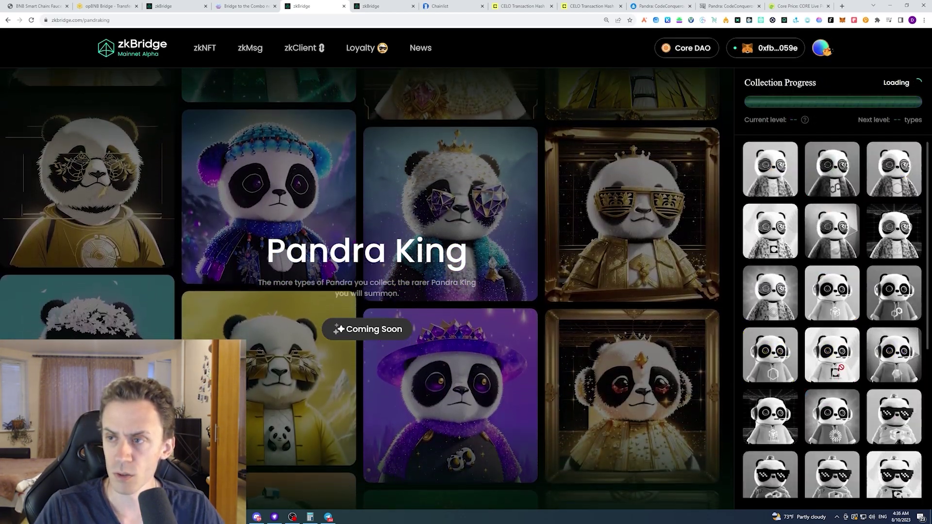
pyautogui.scroll(-5, 830, 340)
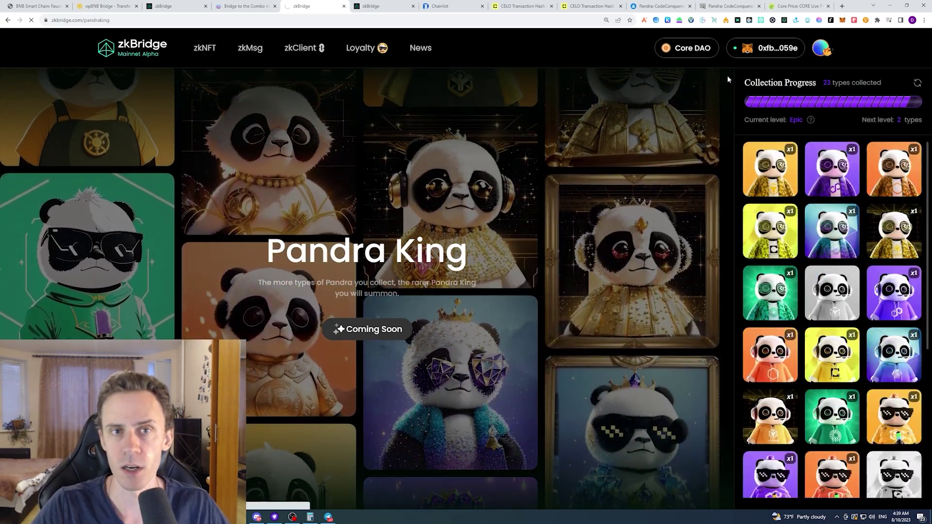
pyautogui.scroll(-3, 747, 276)
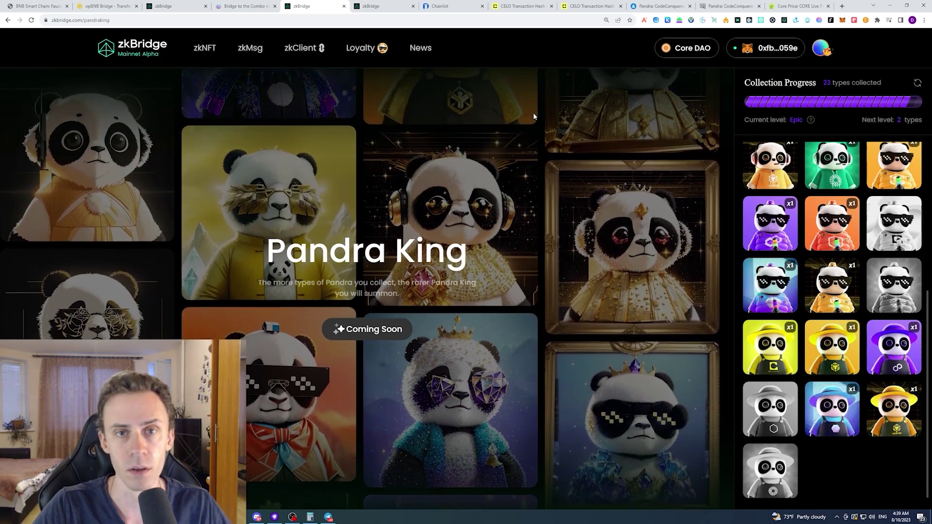
pyautogui.hotkey('ctrl', 'Tab')
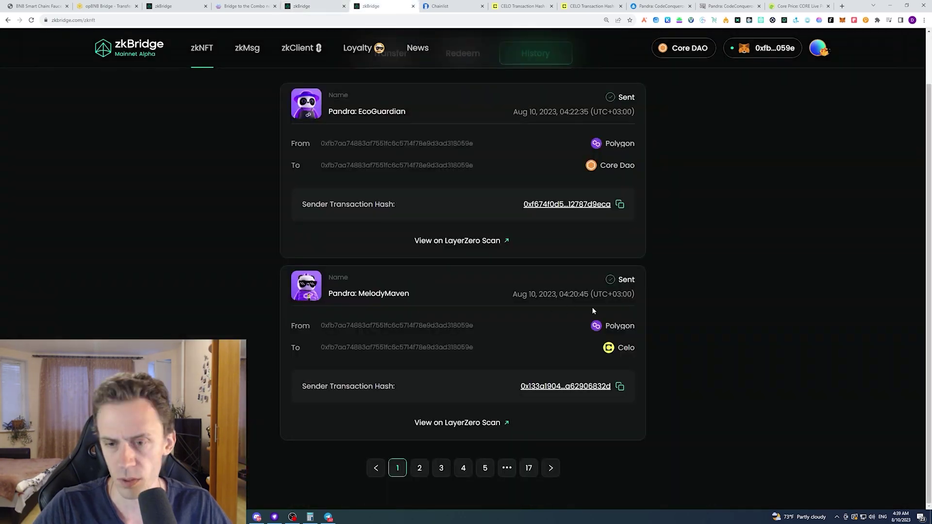
pyautogui.rightClick(474, 423)
pyautogui.click(491, 432)
pyautogui.scroll(1, 534, 398)
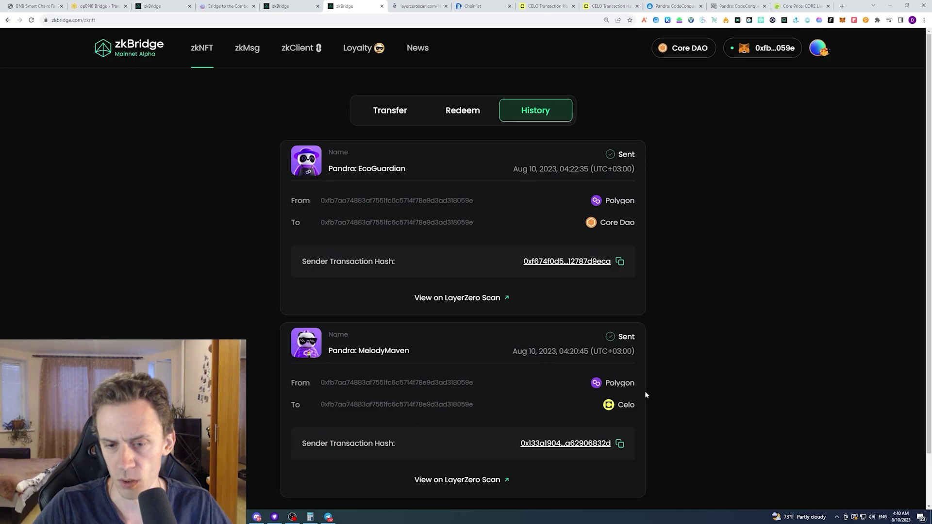
pyautogui.rightClick(472, 297)
pyautogui.click(487, 294)
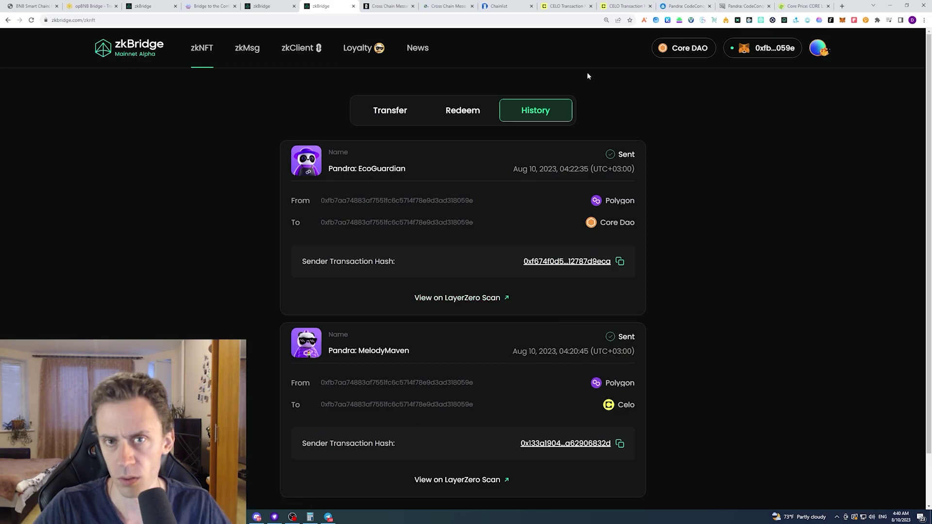
pyautogui.click(387, 5)
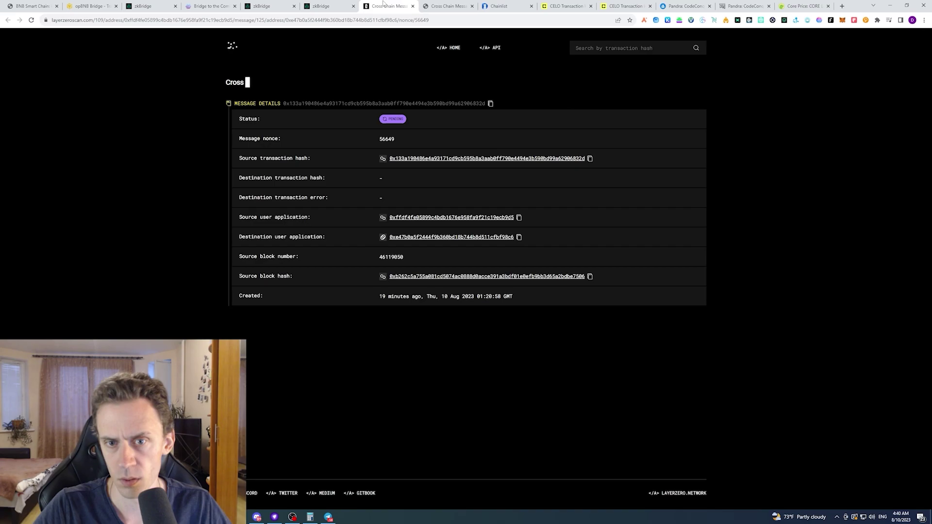
pyautogui.click(442, 5)
pyautogui.click(412, 6)
pyautogui.click(413, 6)
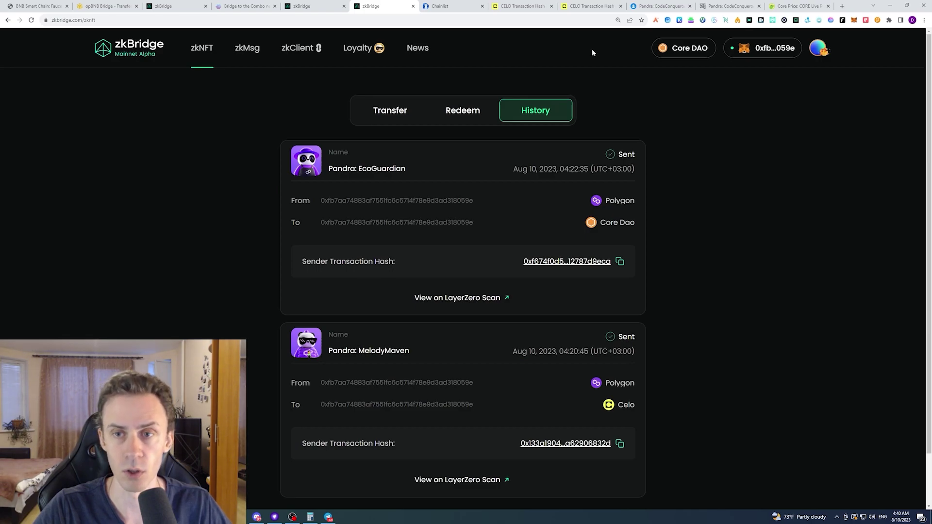
# - Return to Pandra King and confirm 23 types collected, Epic level, 2 types to next level
pyautogui.hotkey('ctrl', 'shift', 'Tab')
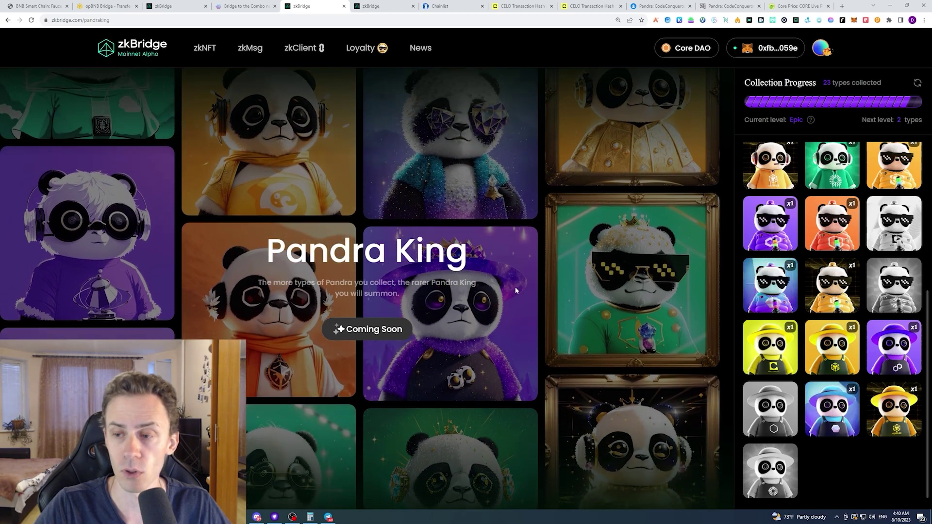
pyautogui.scroll(5, 924, 246)
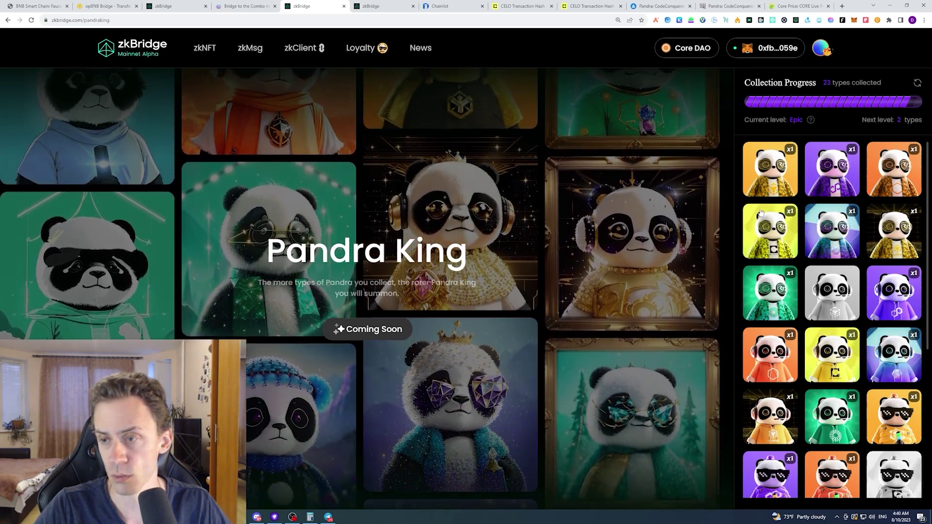
pyautogui.scroll(-1, 847, 179)
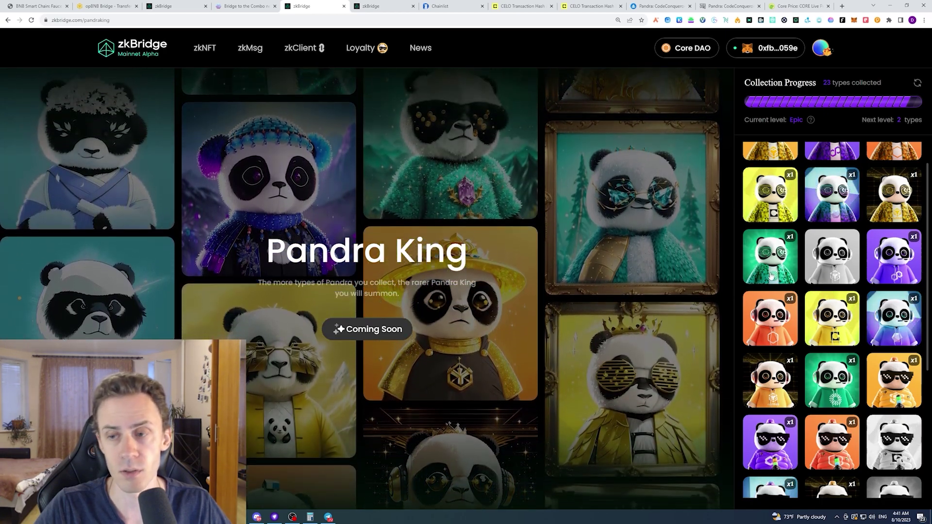
pyautogui.scroll(-5, 795, 259)
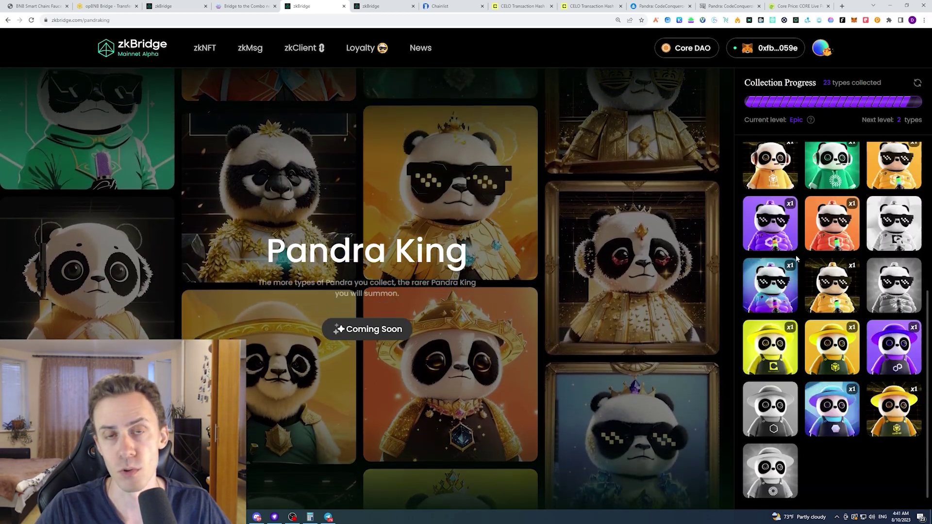